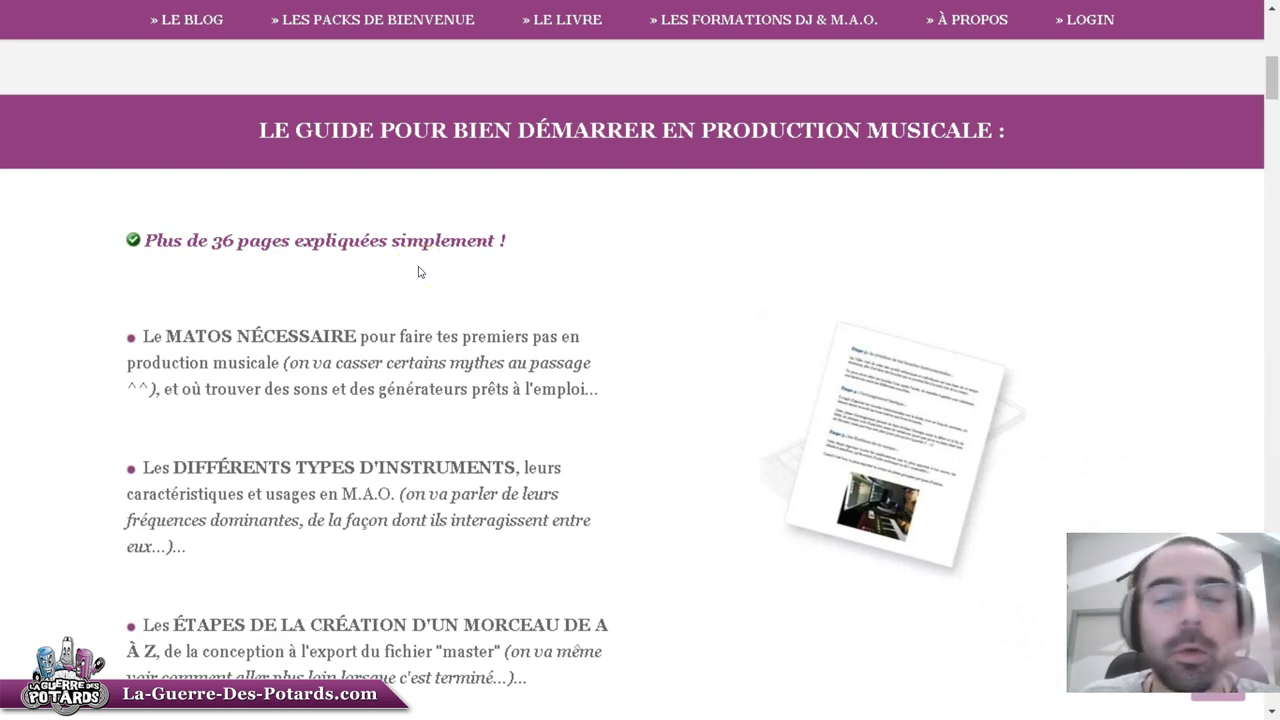
Step: Read through the welcome-pack page's sections on the production guide, the four videos, the sound bank and the bonus course extracts
scroll(418, 272, down, 3)
click(428, 277)
scroll(428, 278, down, 3)
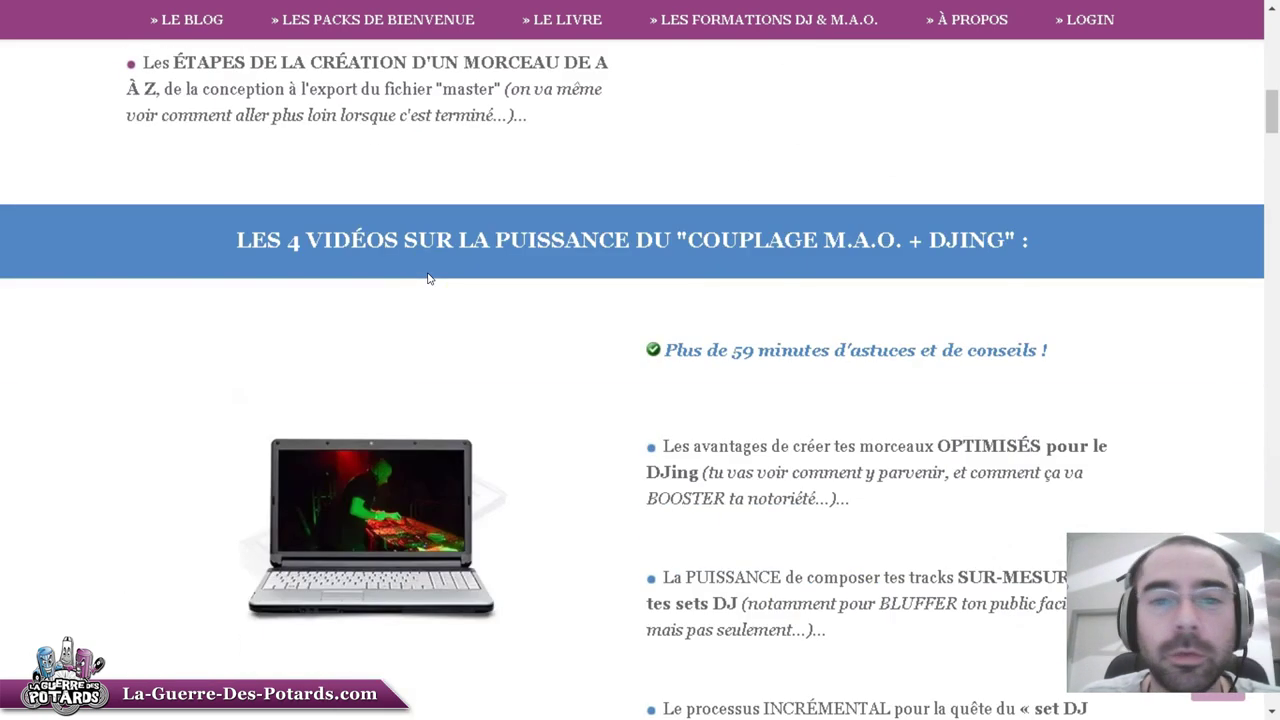
scroll(428, 277, down, 1)
click(414, 271)
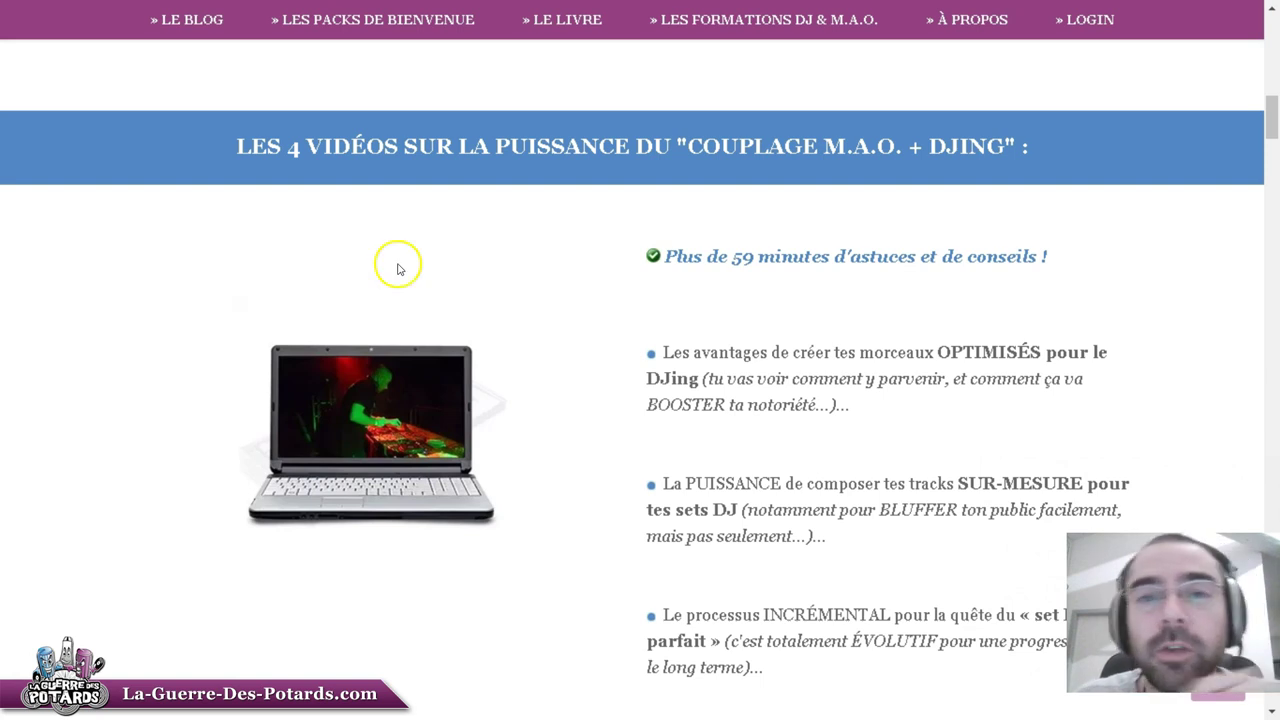
scroll(366, 217, down, 5)
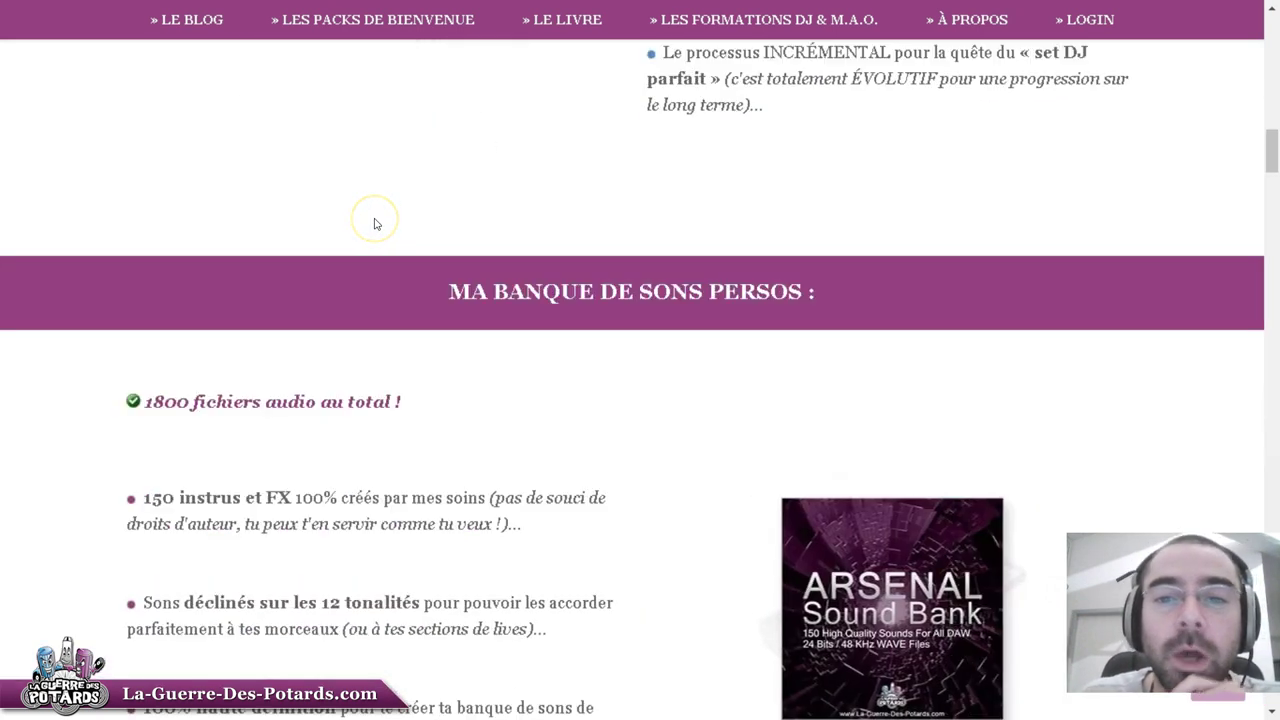
scroll(372, 216, down, 2)
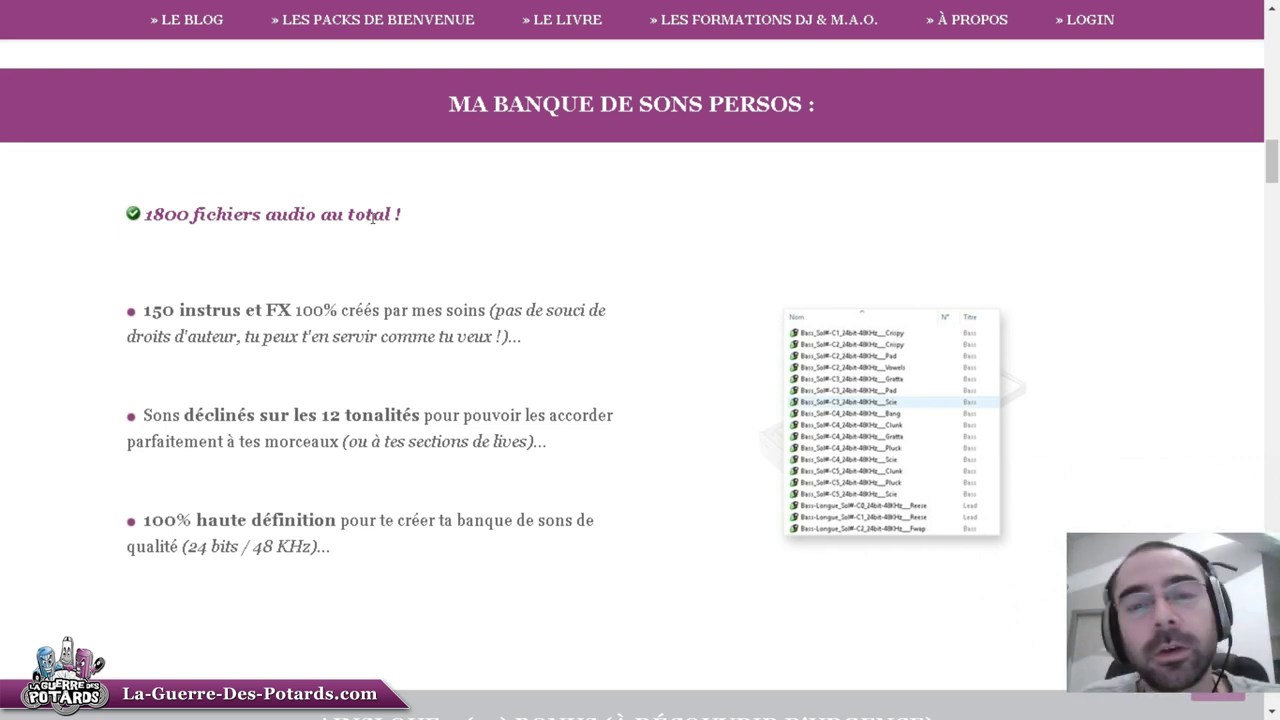
scroll(372, 220, down, 5)
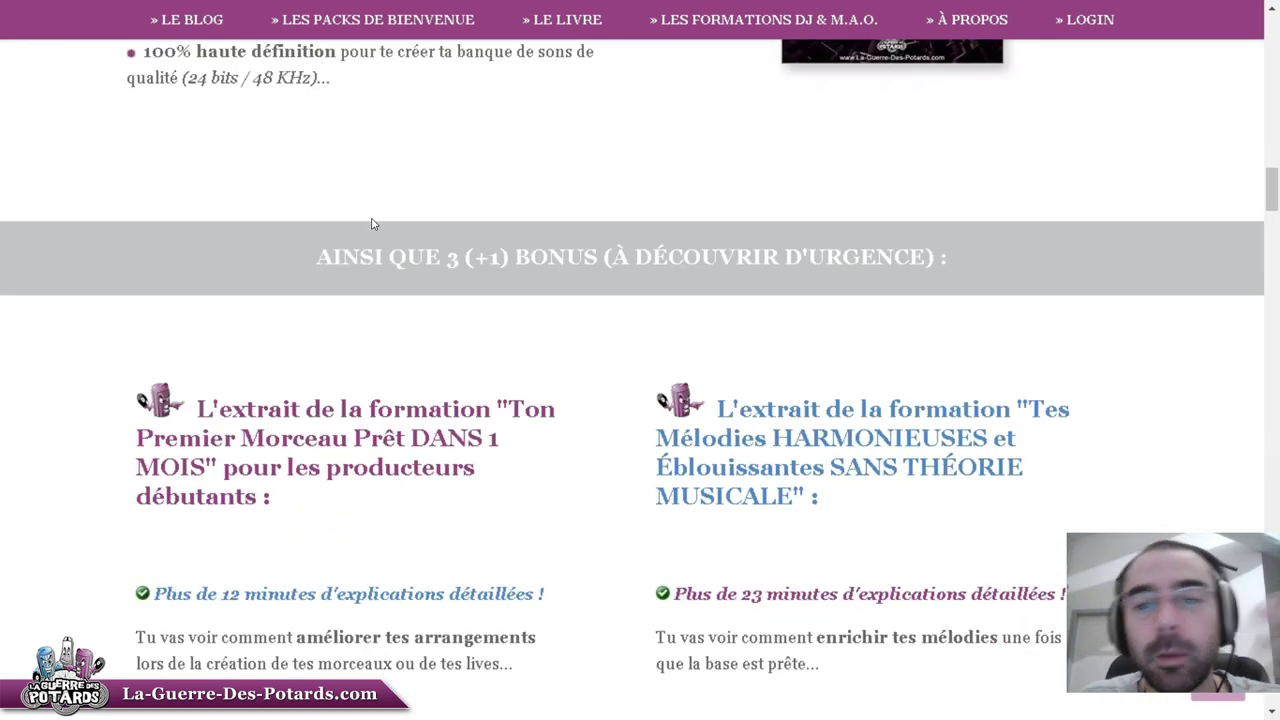
scroll(372, 223, down, 1)
scroll(372, 224, down, 1)
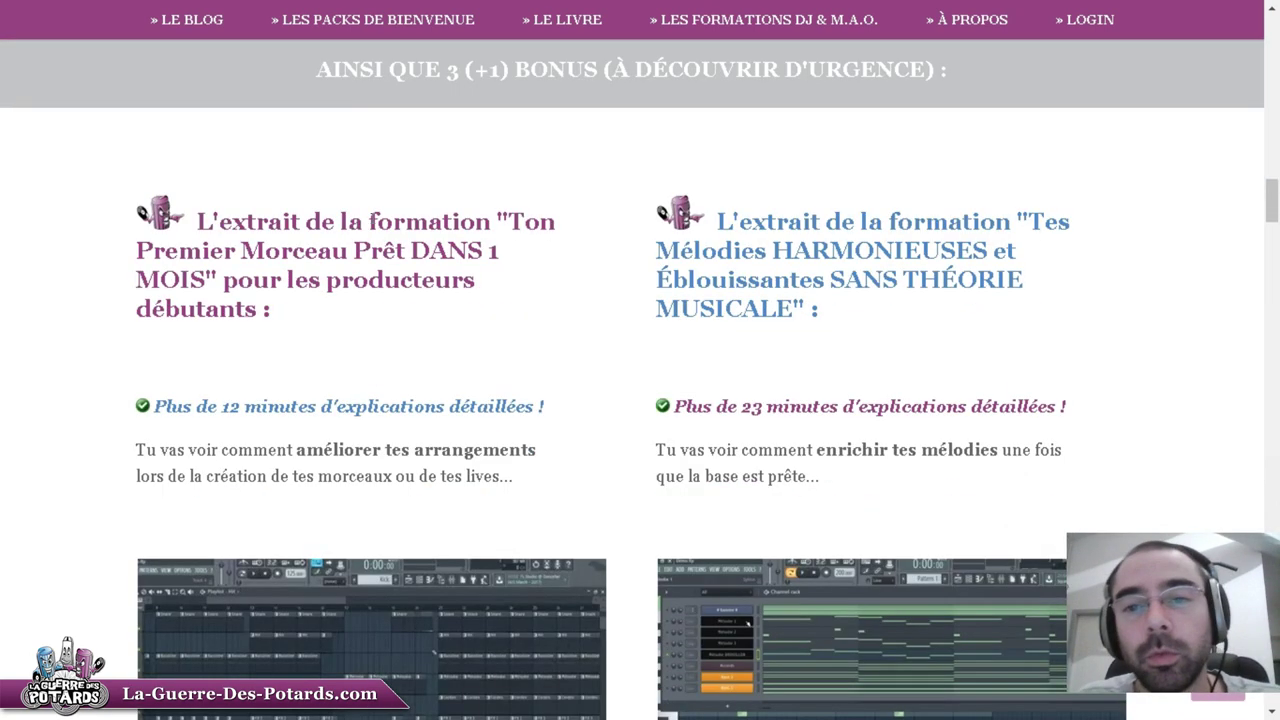
scroll(372, 220, down, 2)
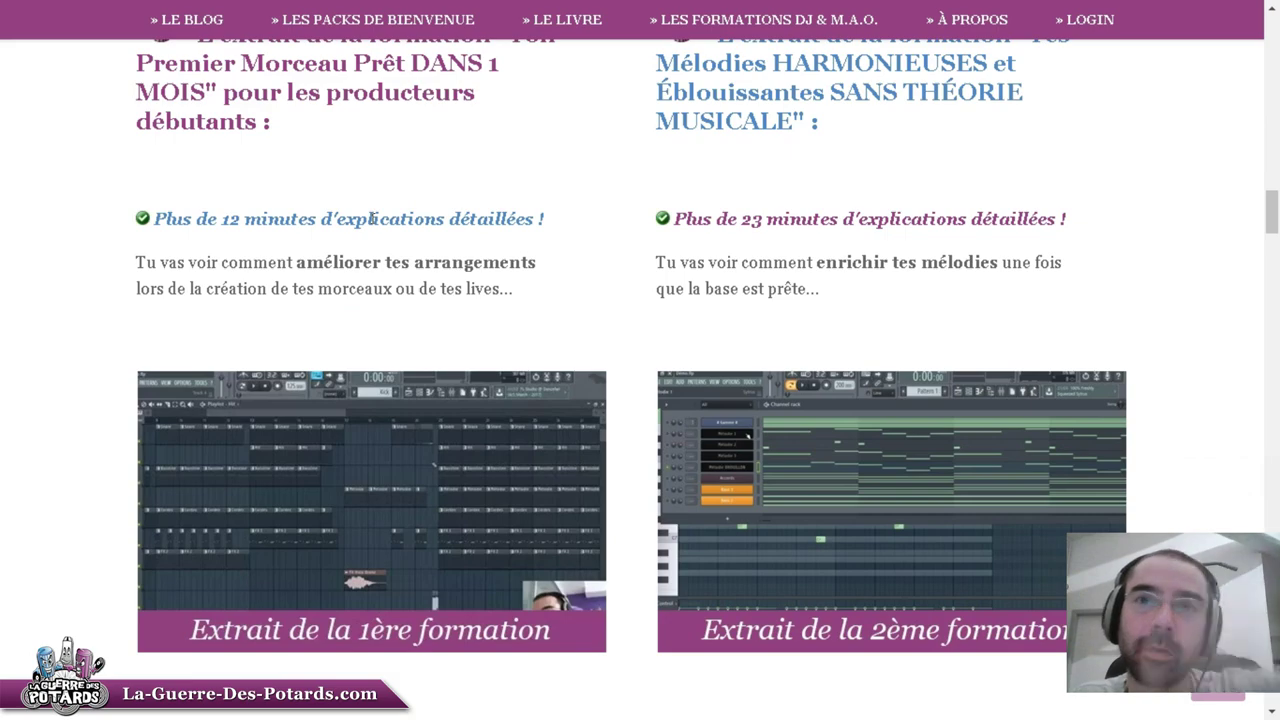
Step: Switch to FL Studio with the demo.flp project and move the FL Keys instrument window just below the channel row
key(super+d)
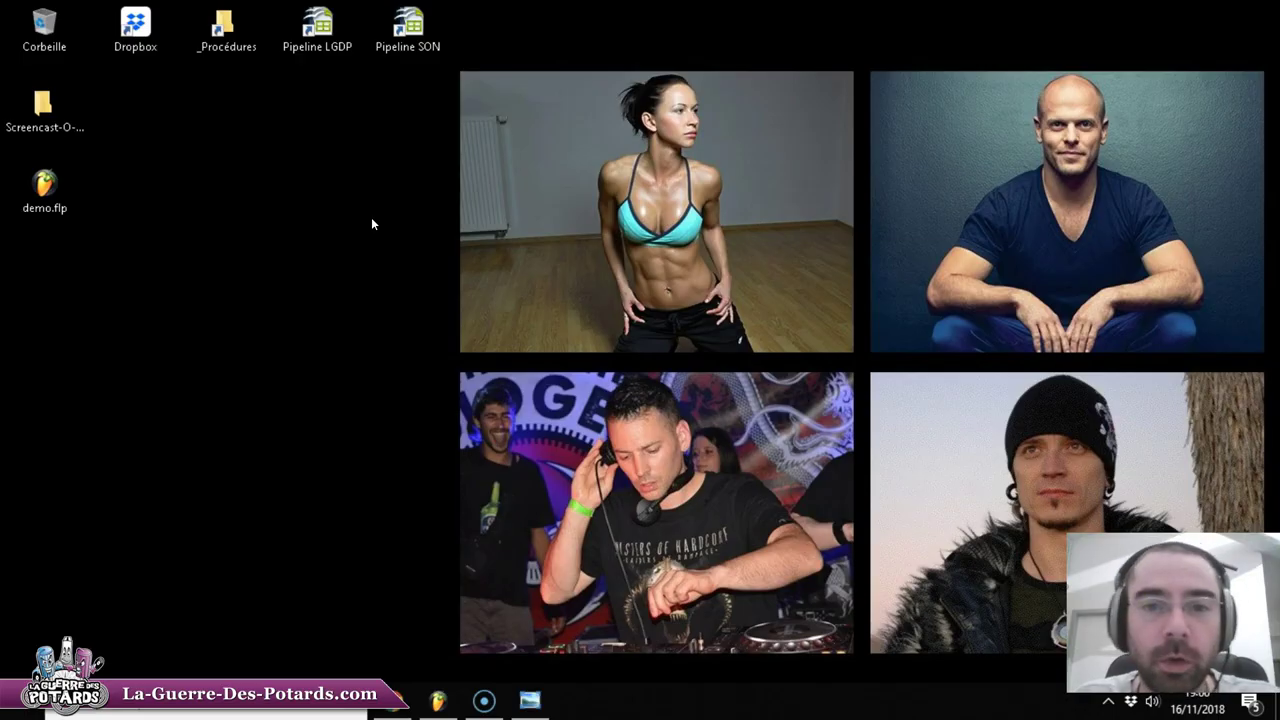
key(alt+Tab)
key(alt+Tab)
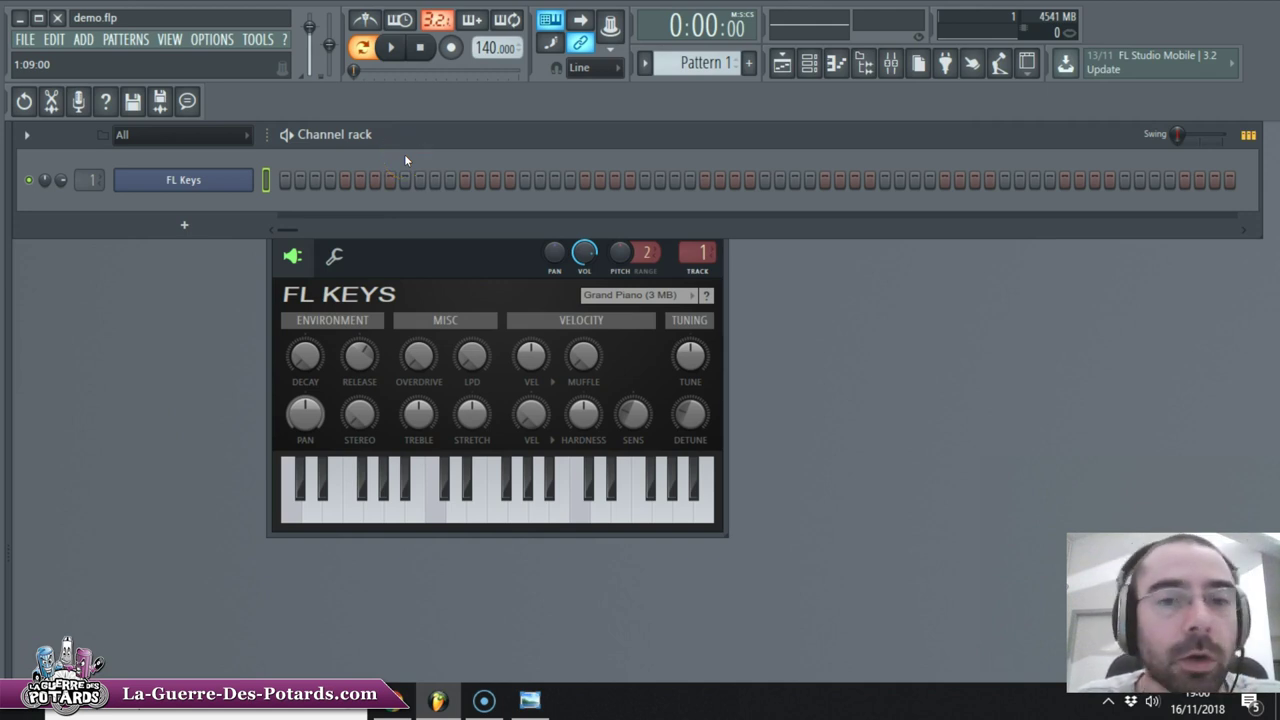
drag(449, 229, 483, 227)
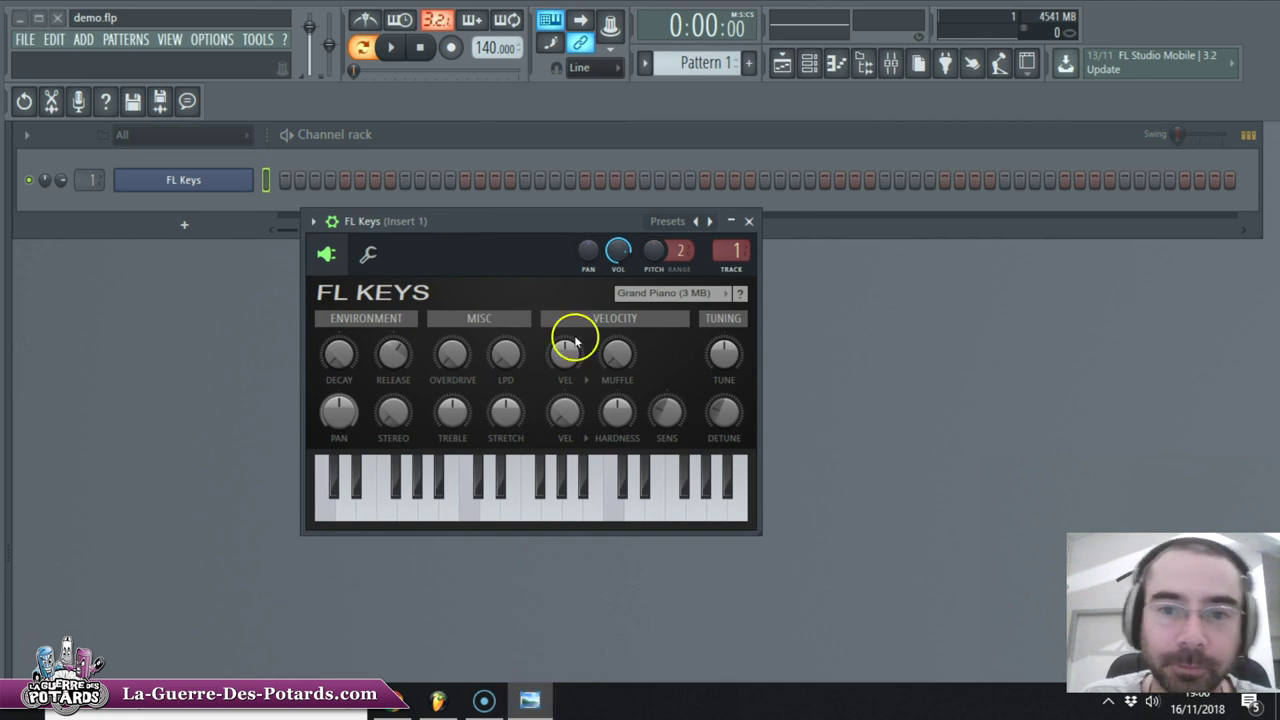
mouse_move(551, 216)
mouse_down()
mouse_move(517, 214)
mouse_move(537, 220)
mouse_up()
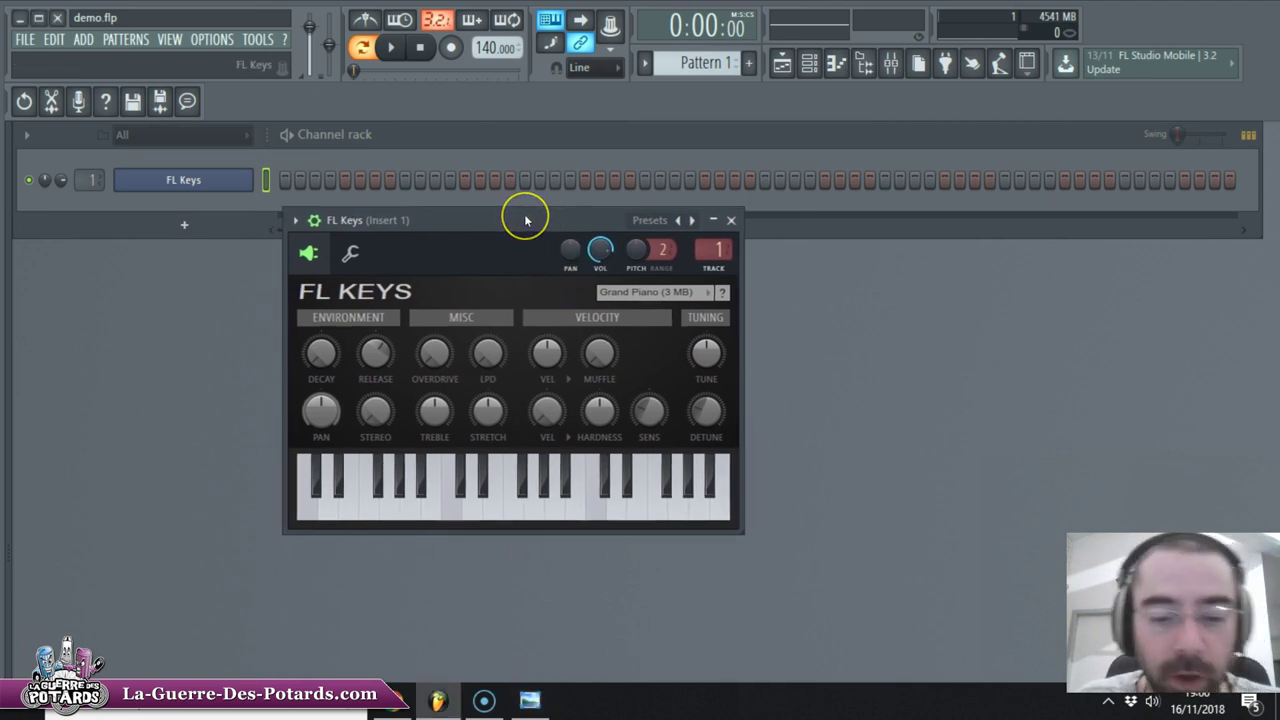
Step: Play a few test notes with the FL Keys instrument and move its window clear of the channel rack
key(c)
key(v)
key(b)
key(g)
key(h)
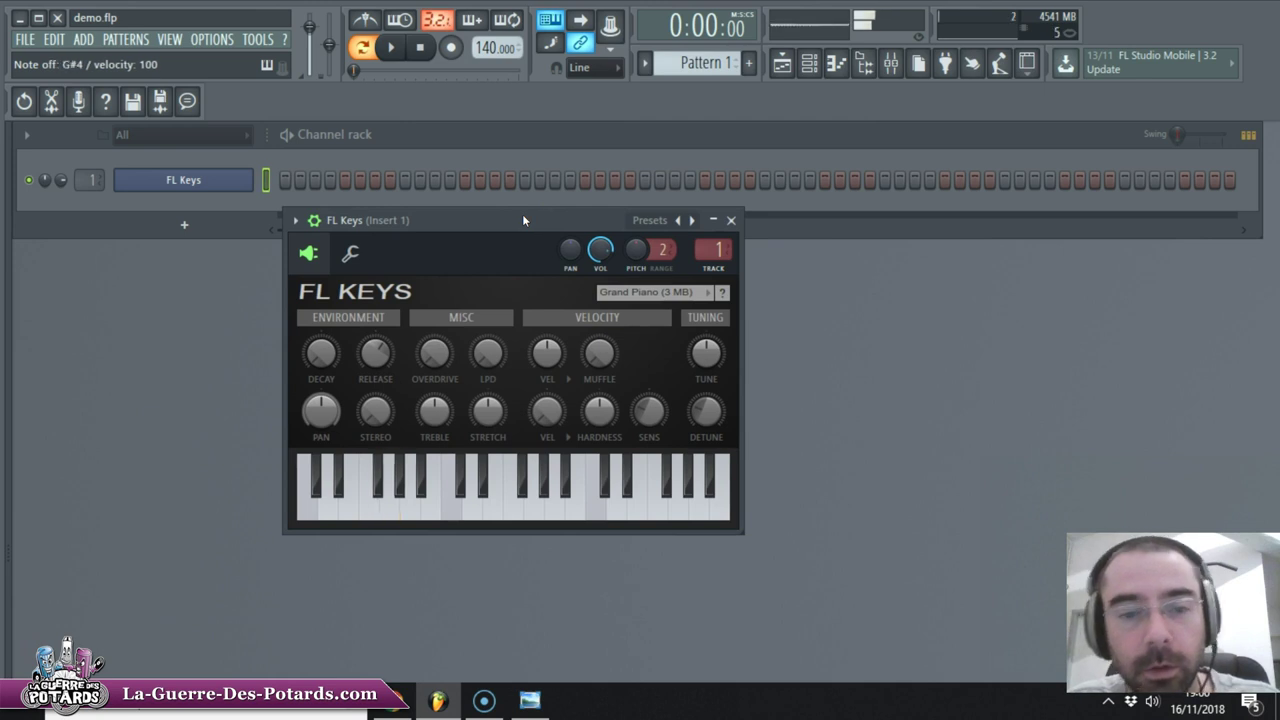
drag(525, 220, 574, 267)
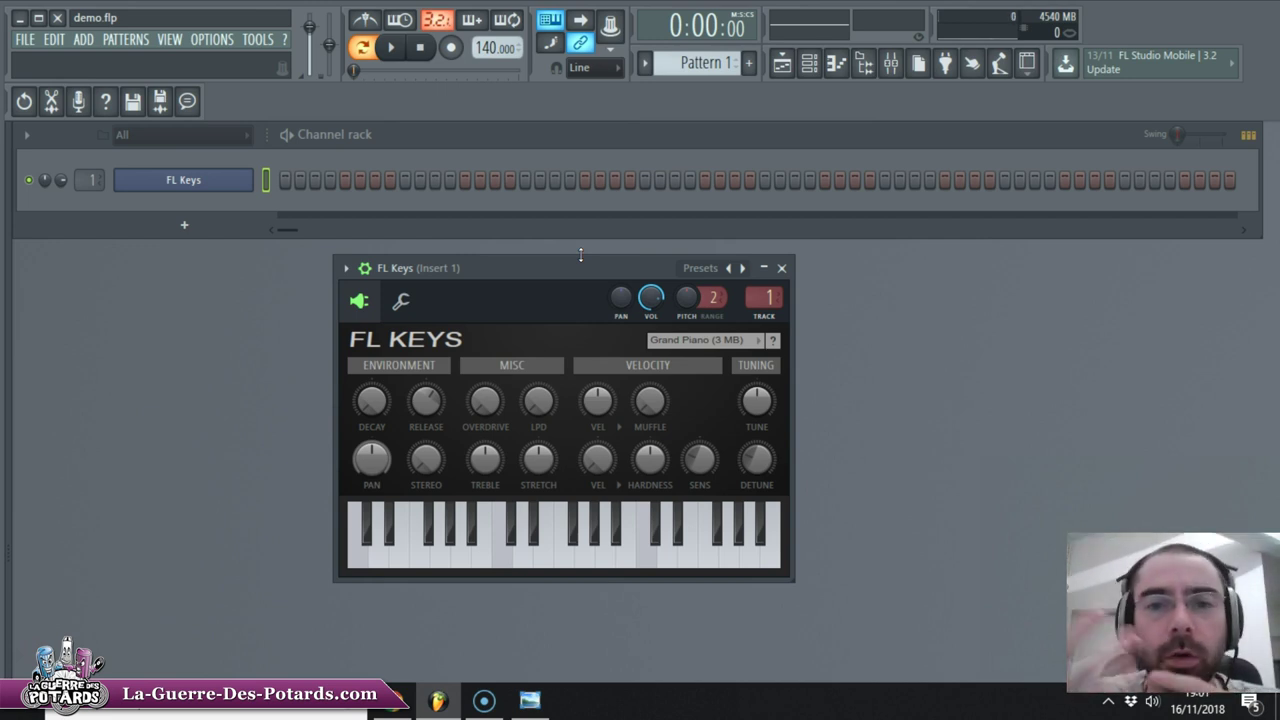
drag(517, 264, 491, 265)
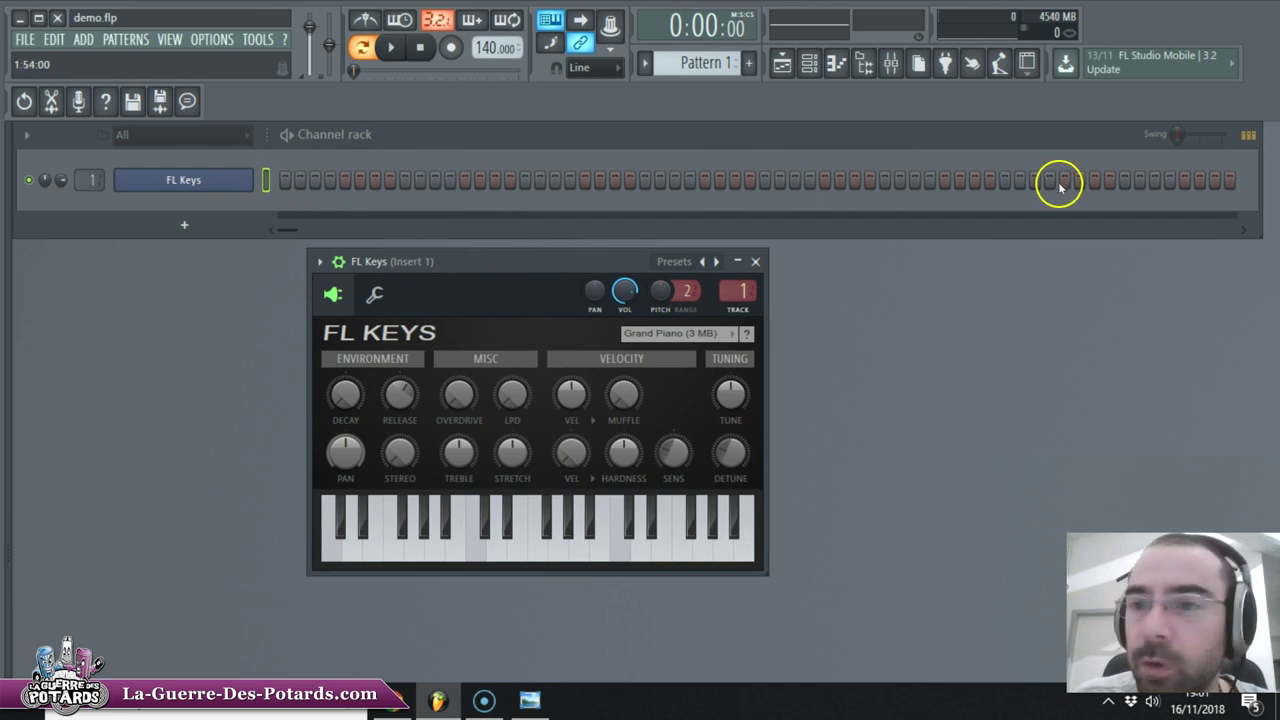
Step: Open the piano roll of the FL Keys channel
right_click(224, 181)
click(322, 182)
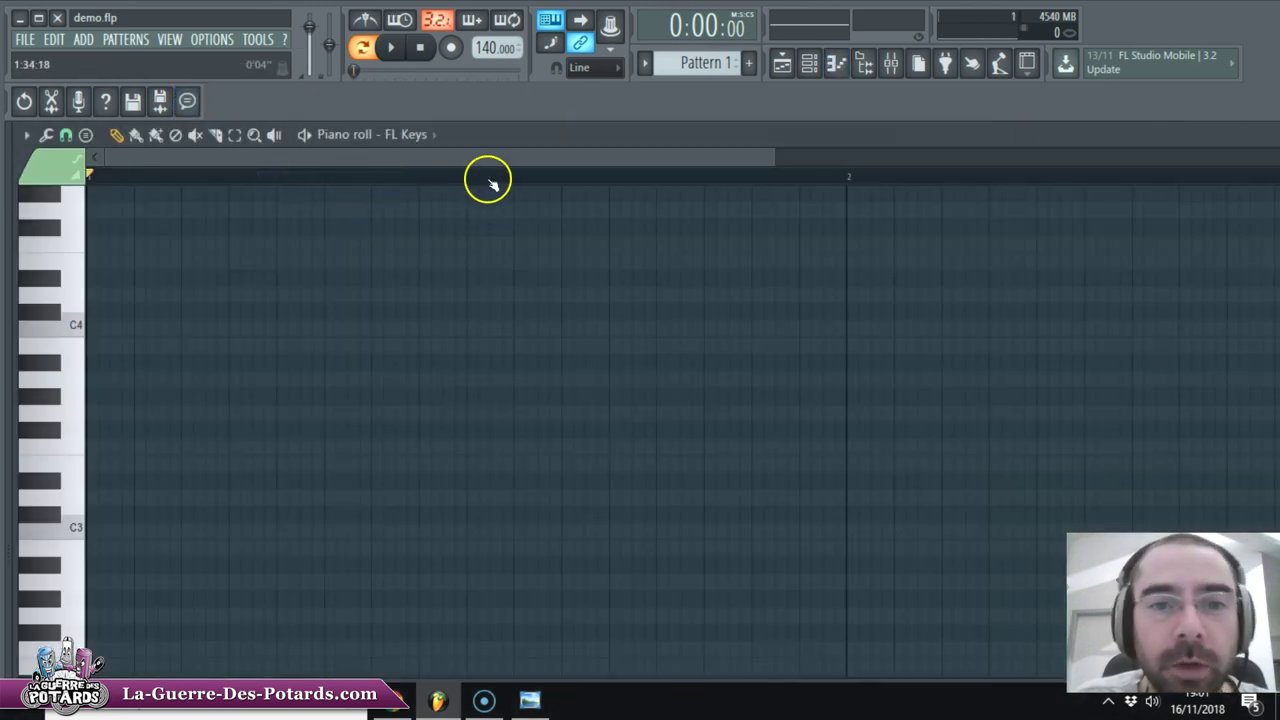
click(100, 294)
click(112, 430)
drag(157, 436, 146, 419)
right_click(256, 295)
right_click(192, 413)
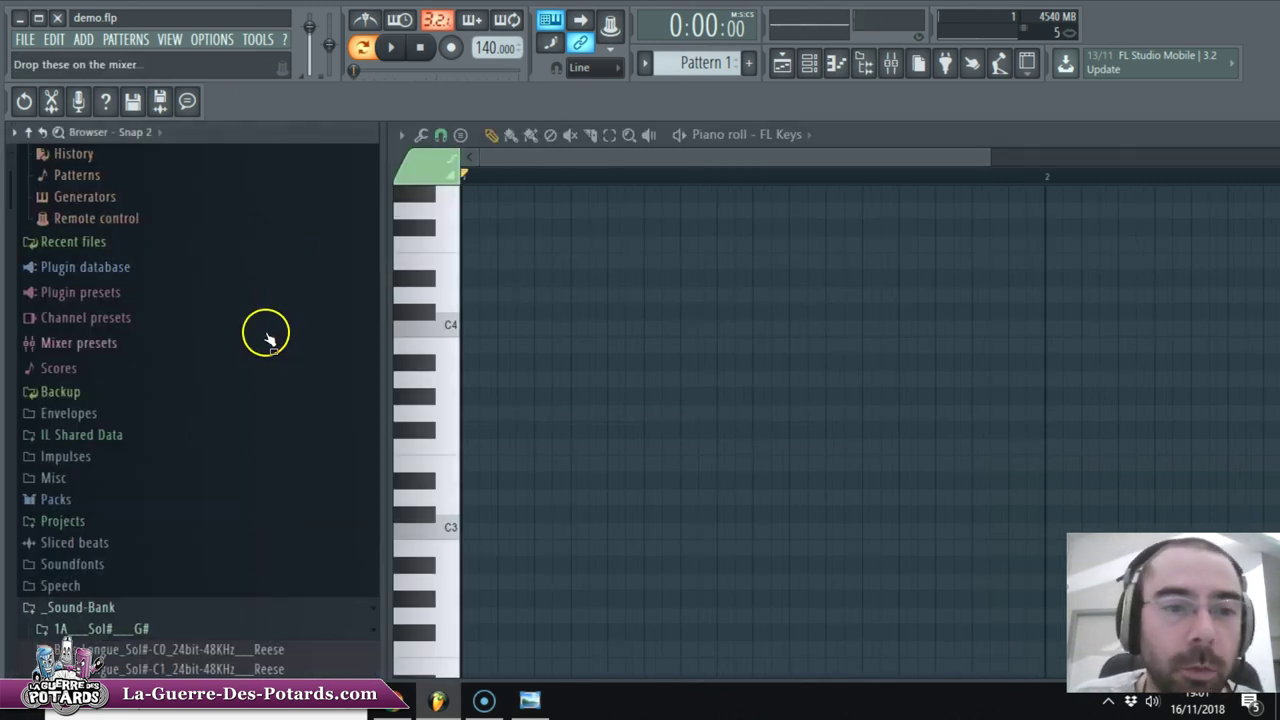
Step: Choose the Minor Melodic scale as the note stamp for the FL Keys piano roll
scroll(440, 285, up, 6)
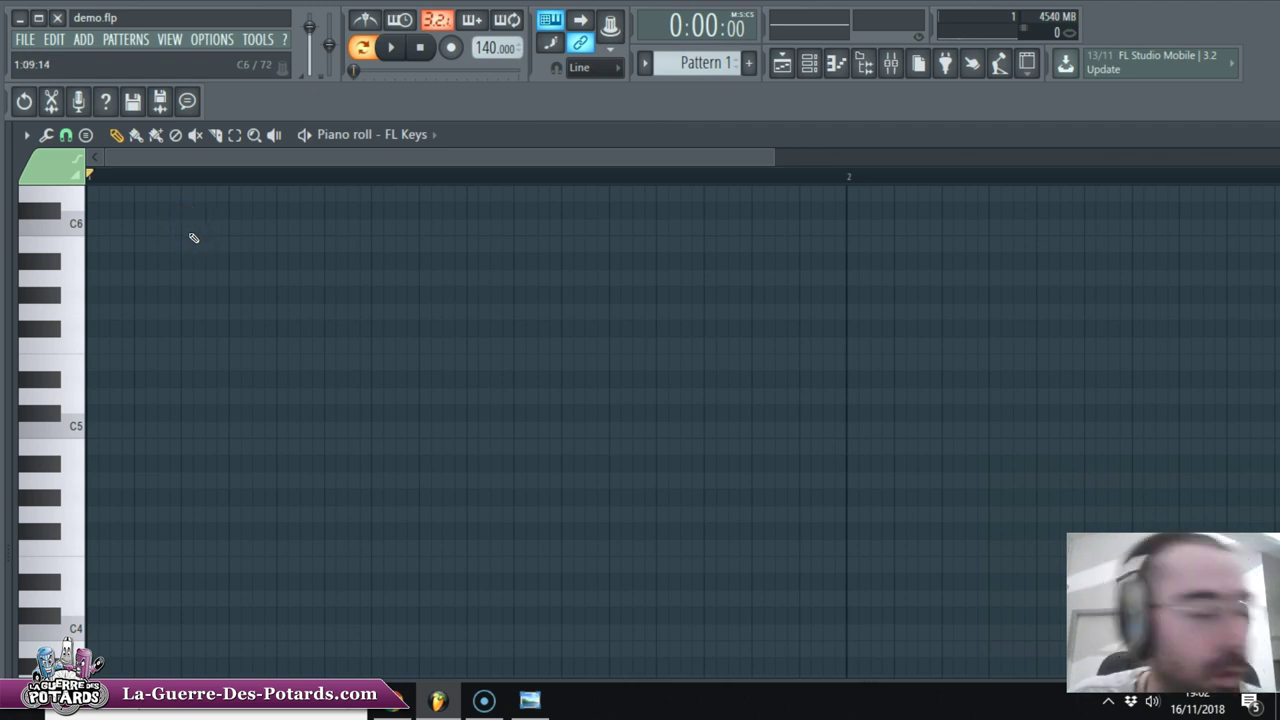
click(26, 135)
click(40, 172)
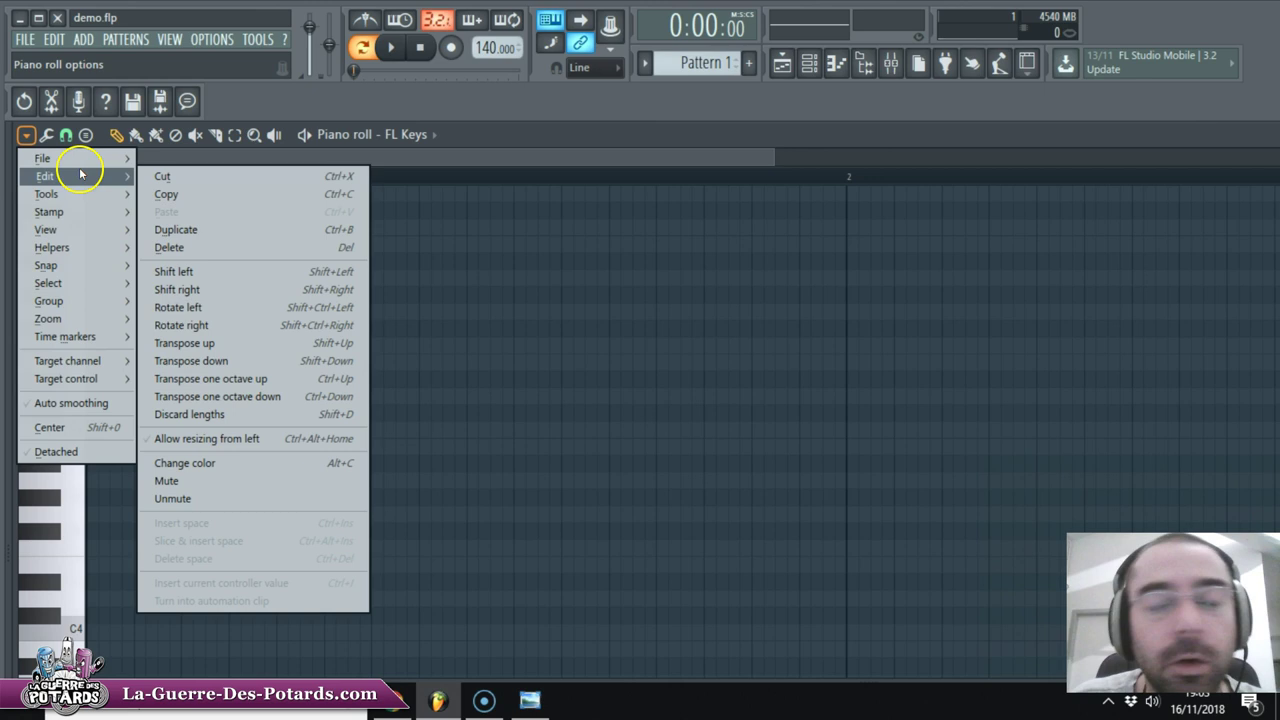
mouse_move(72, 166)
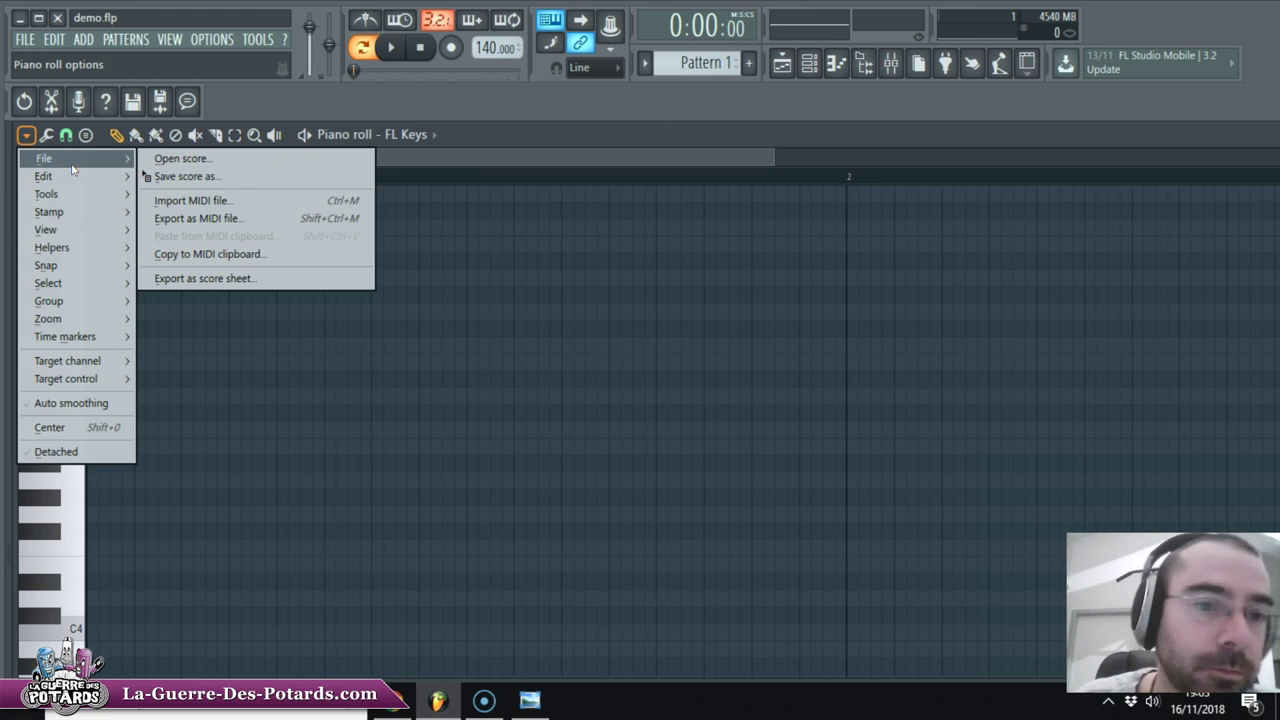
click(89, 160)
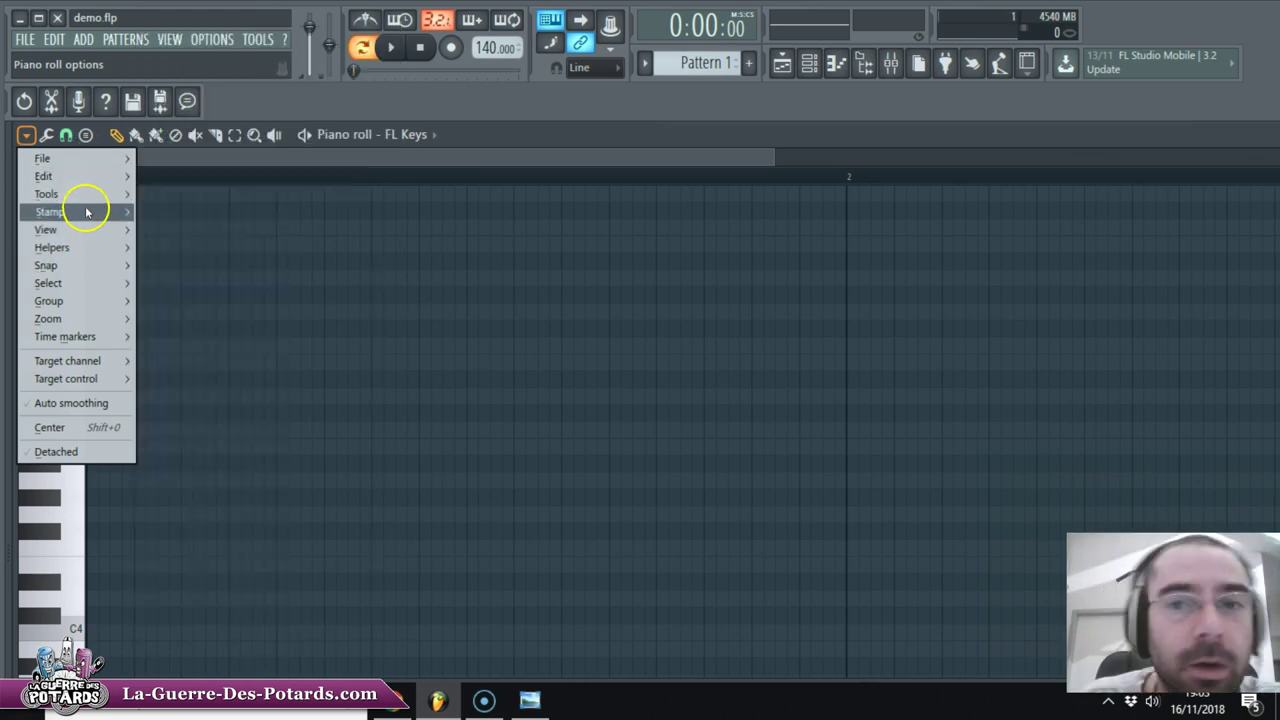
mouse_move(91, 194)
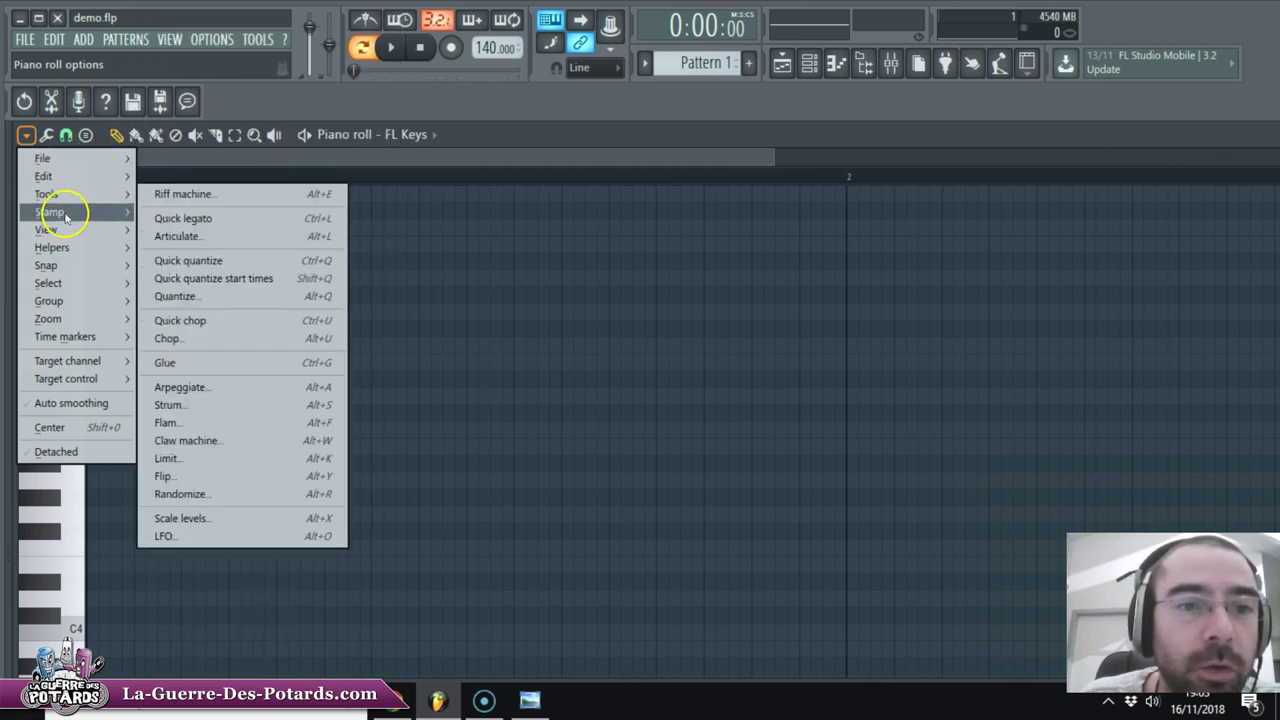
mouse_move(62, 217)
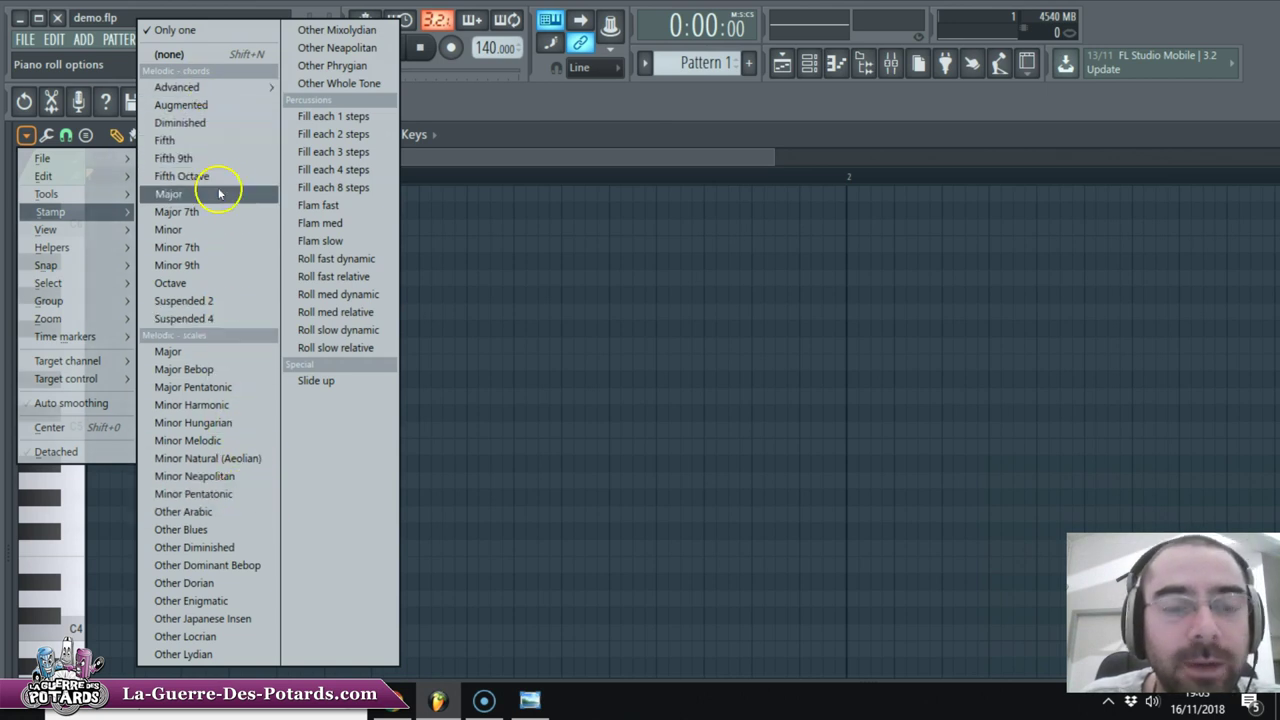
mouse_move(178, 88)
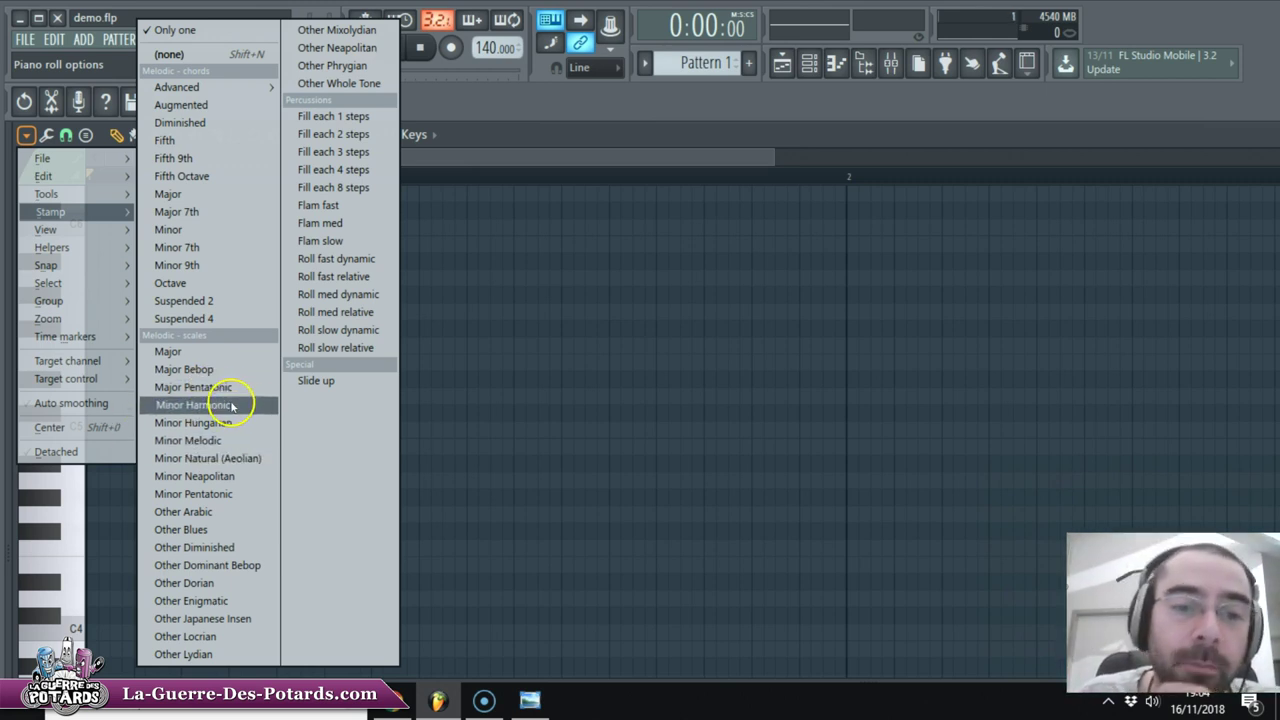
click(214, 440)
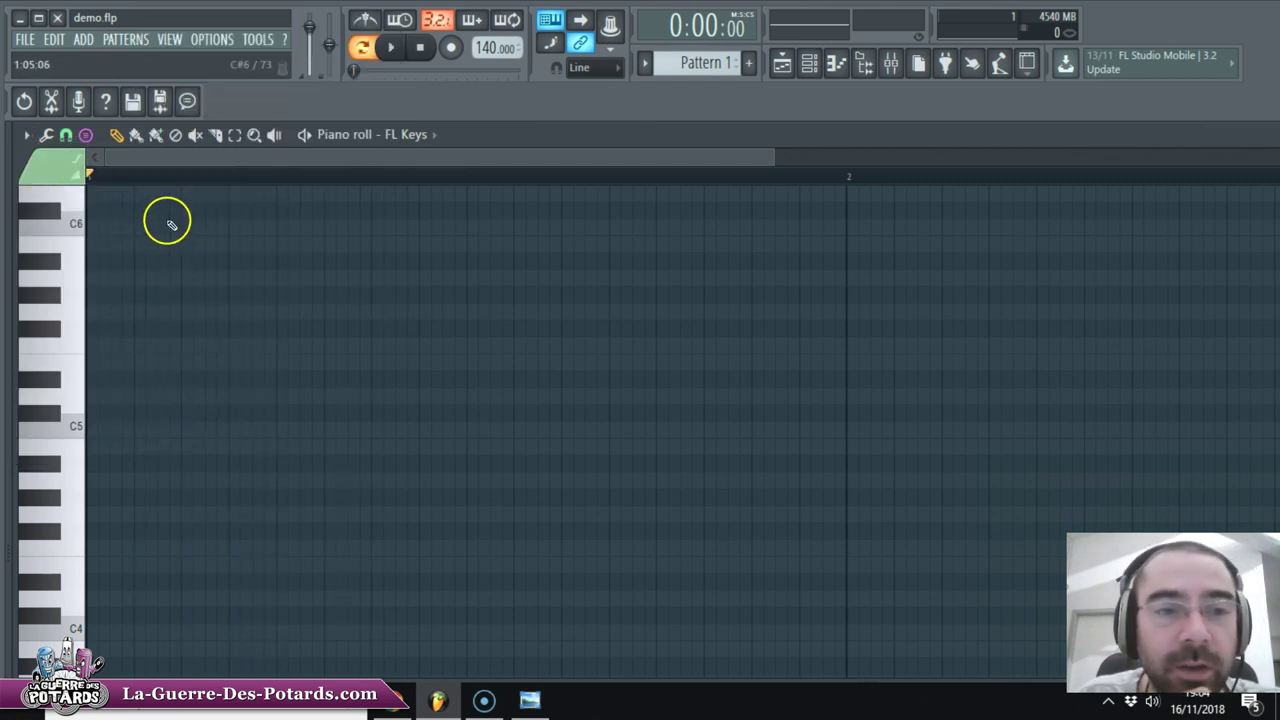
Step: Preview the C5 key and stamp the scale with C5 as its root at the start of bar 1
scroll(191, 343, up, 2)
scroll(192, 338, down, 2)
scroll(192, 300, up, 2)
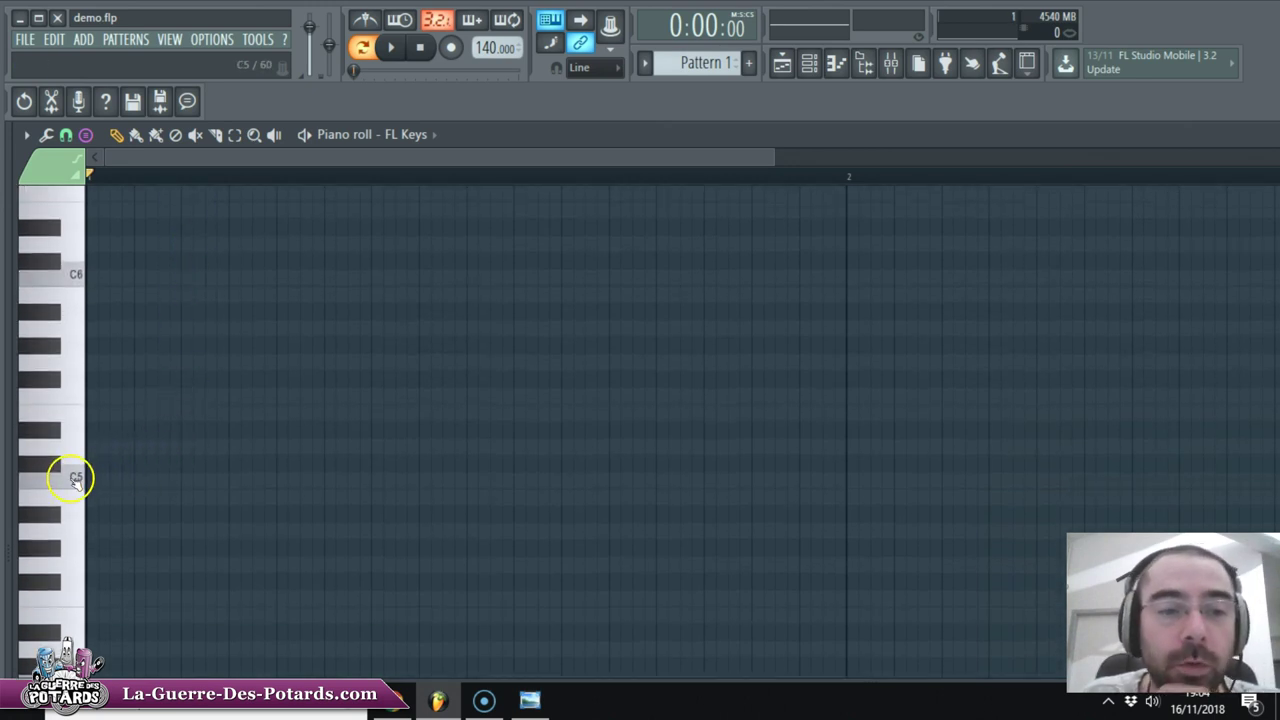
click(72, 478)
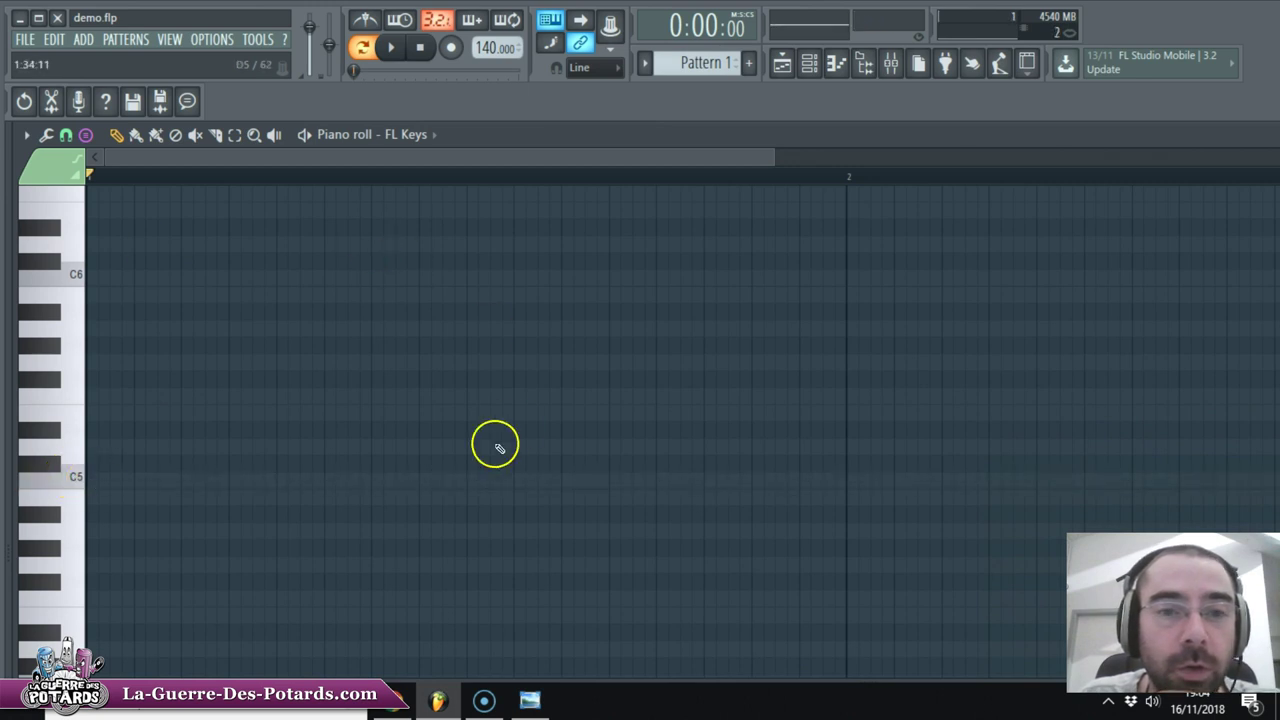
click(92, 480)
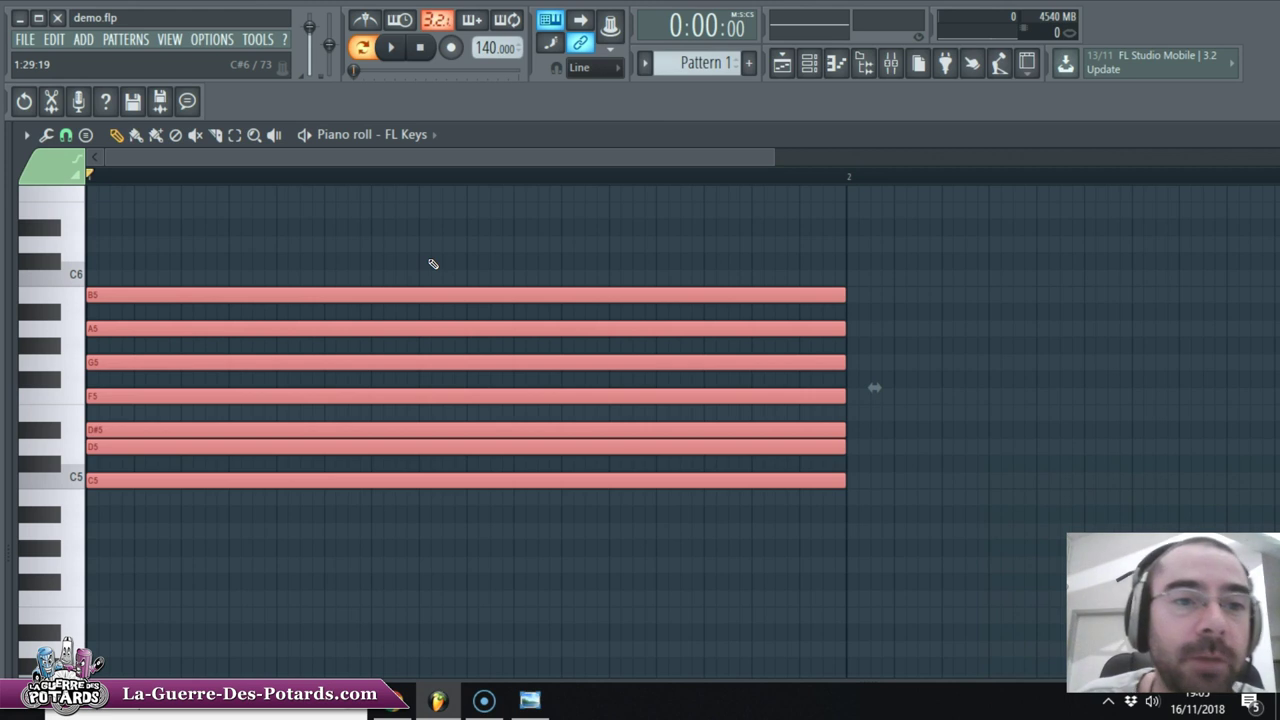
Step: Check whether the Ghost channels helper is enabled in the piano roll options
click(25, 135)
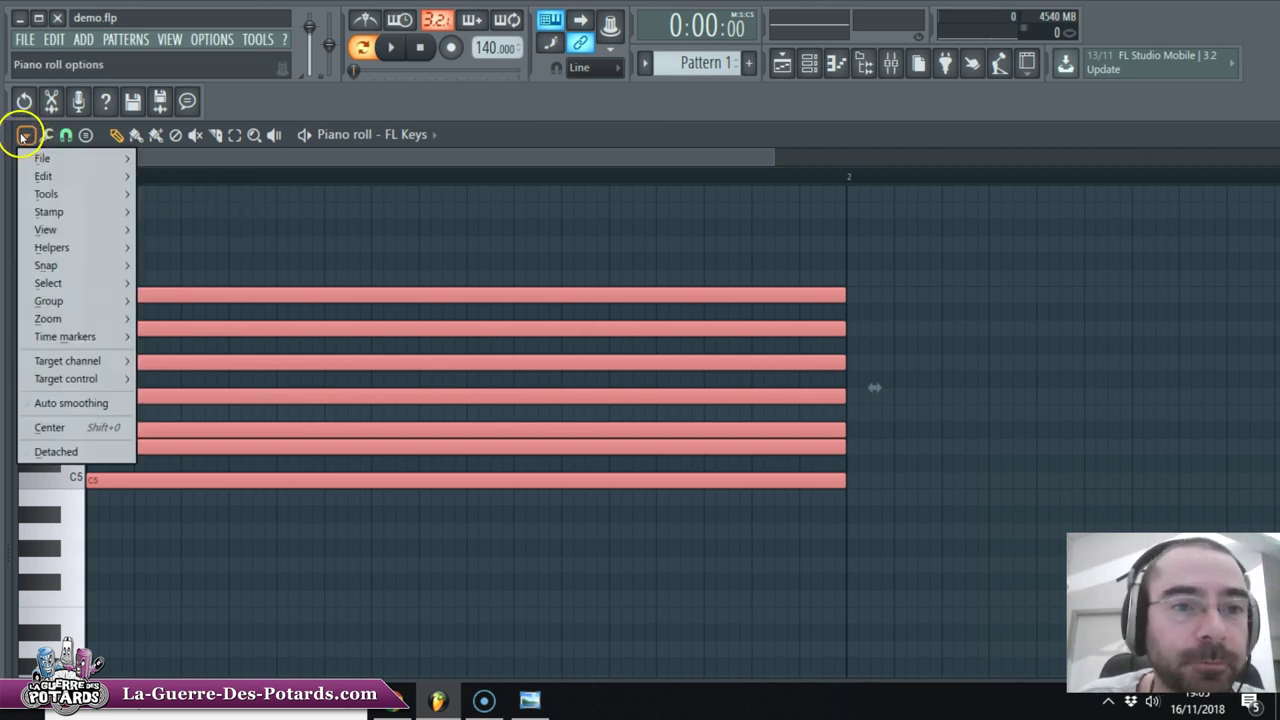
mouse_move(86, 232)
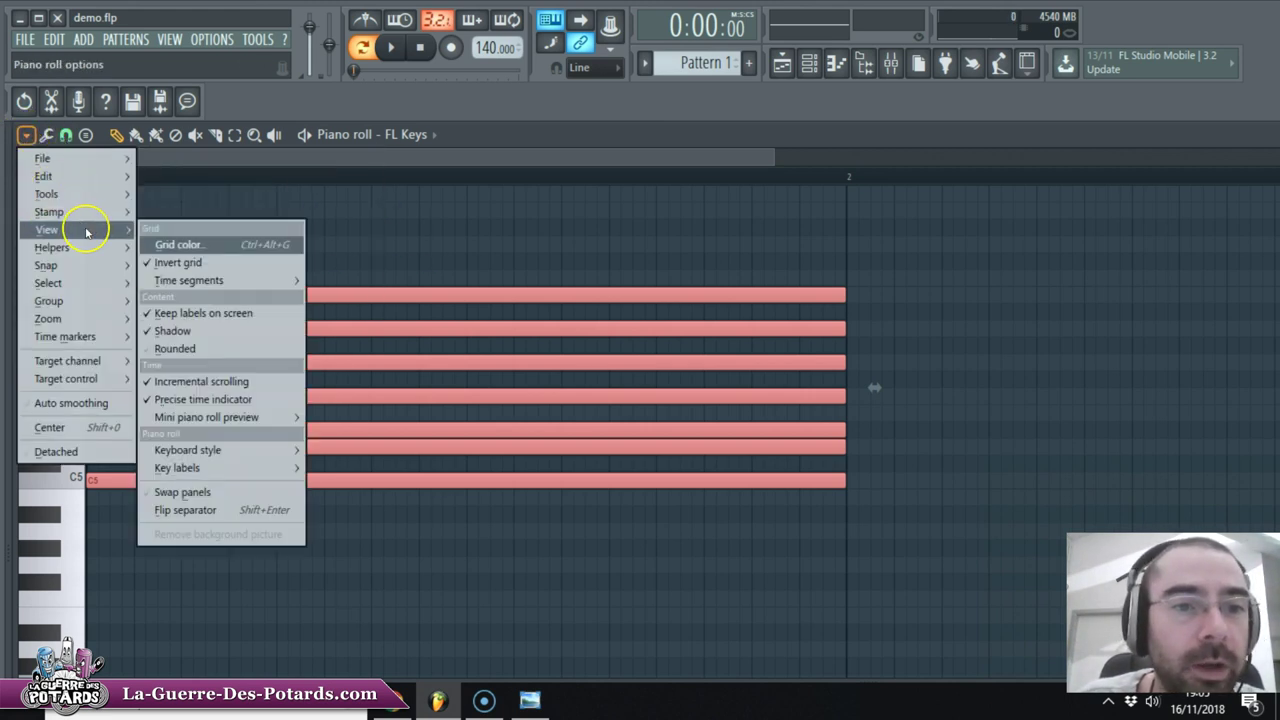
click(81, 247)
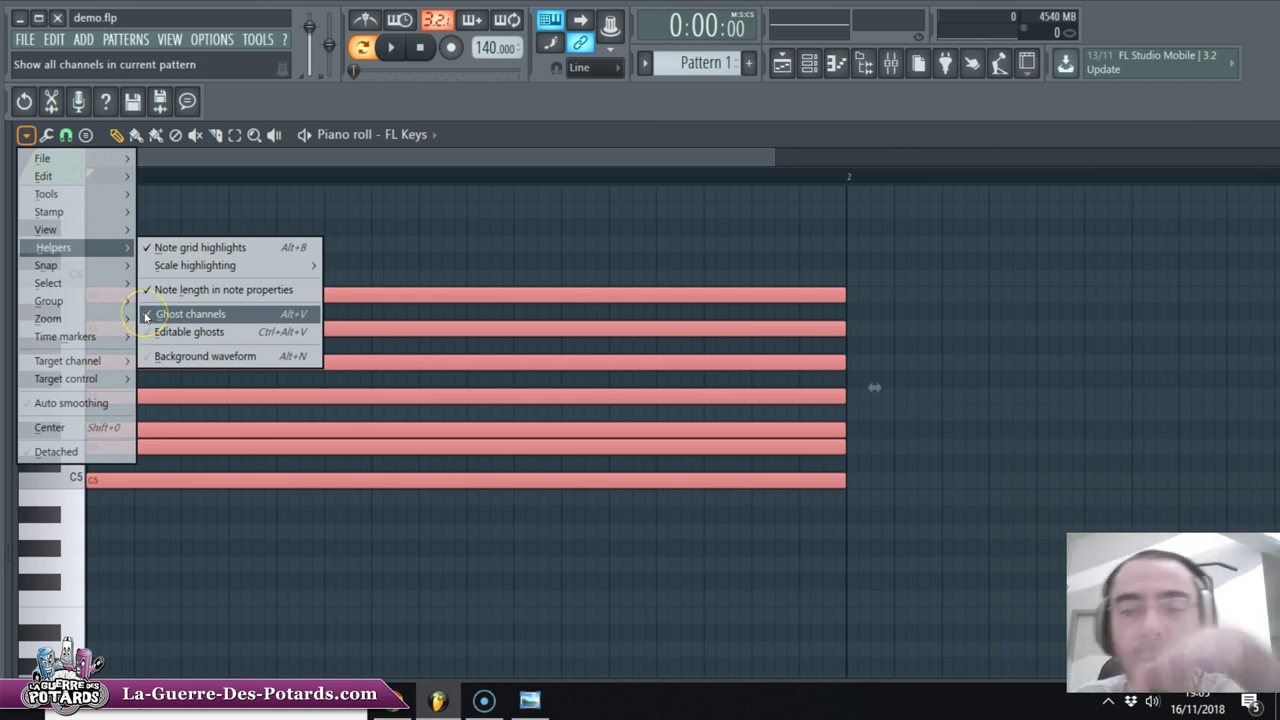
click(157, 316)
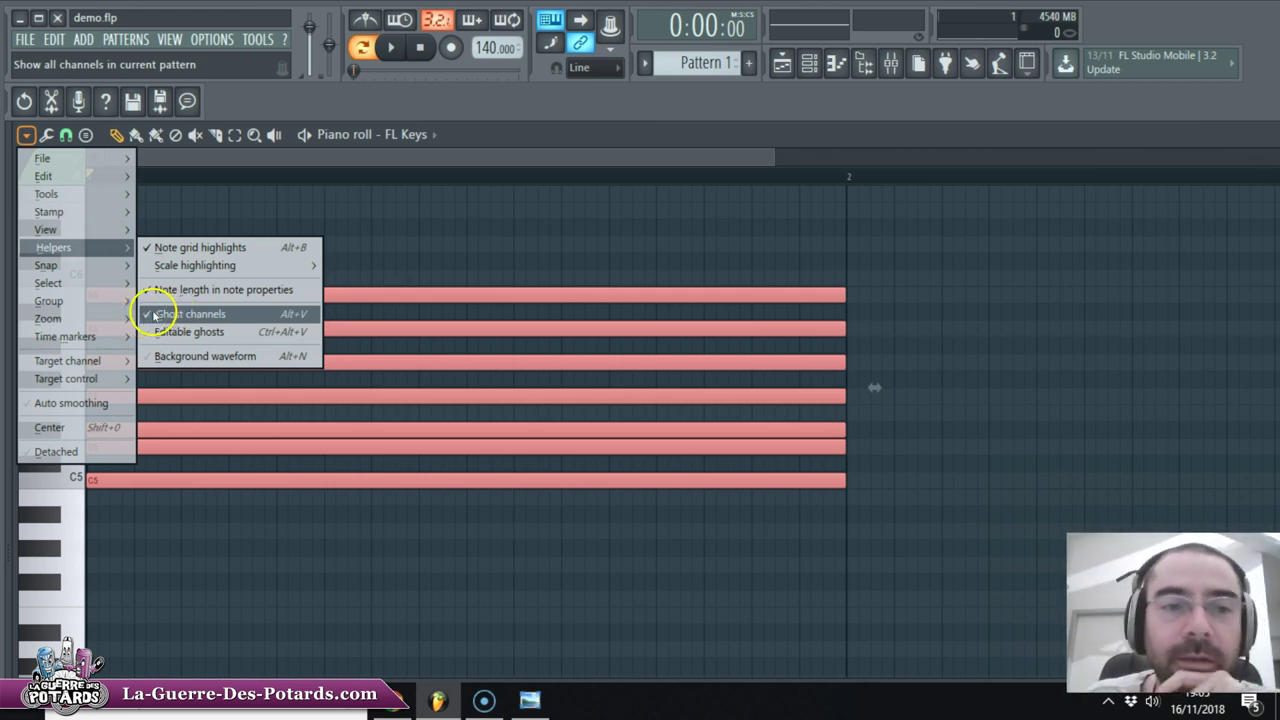
click(449, 160)
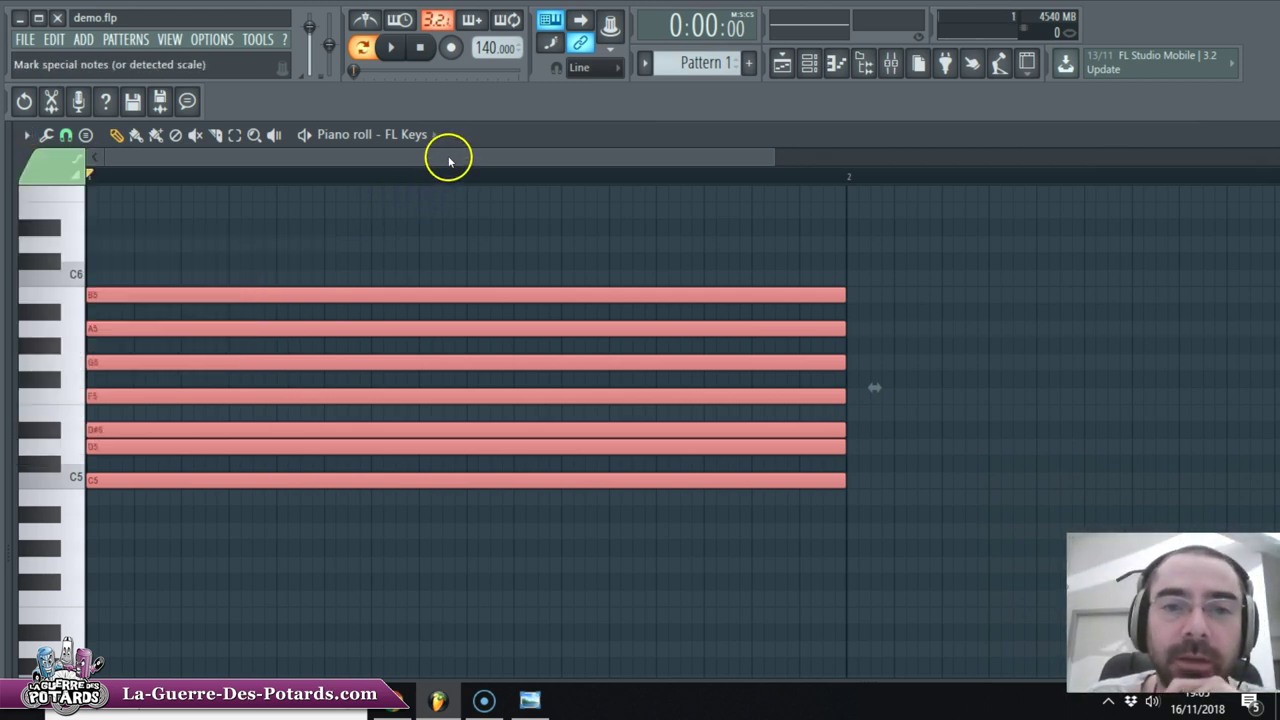
Step: Display the channel rack over the piano roll and clone the FL Keys channel
key(F6)
key(F6)
key(F6)
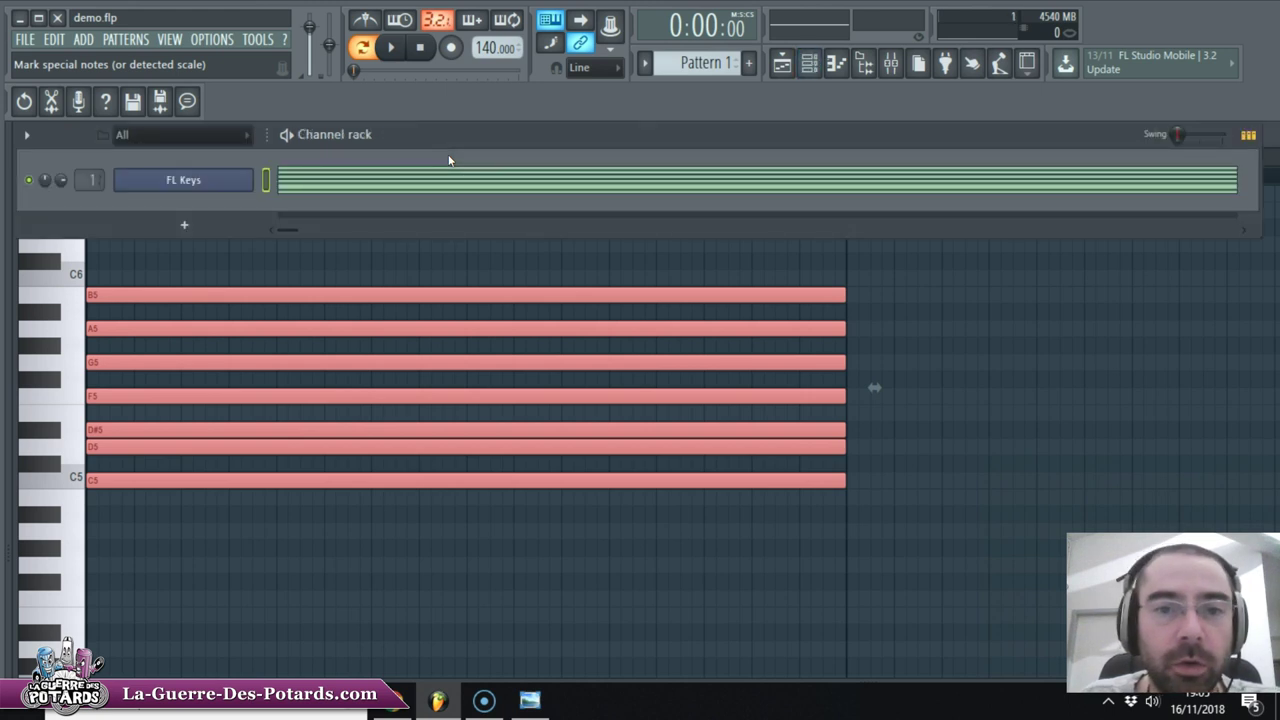
key(F6)
key(F6)
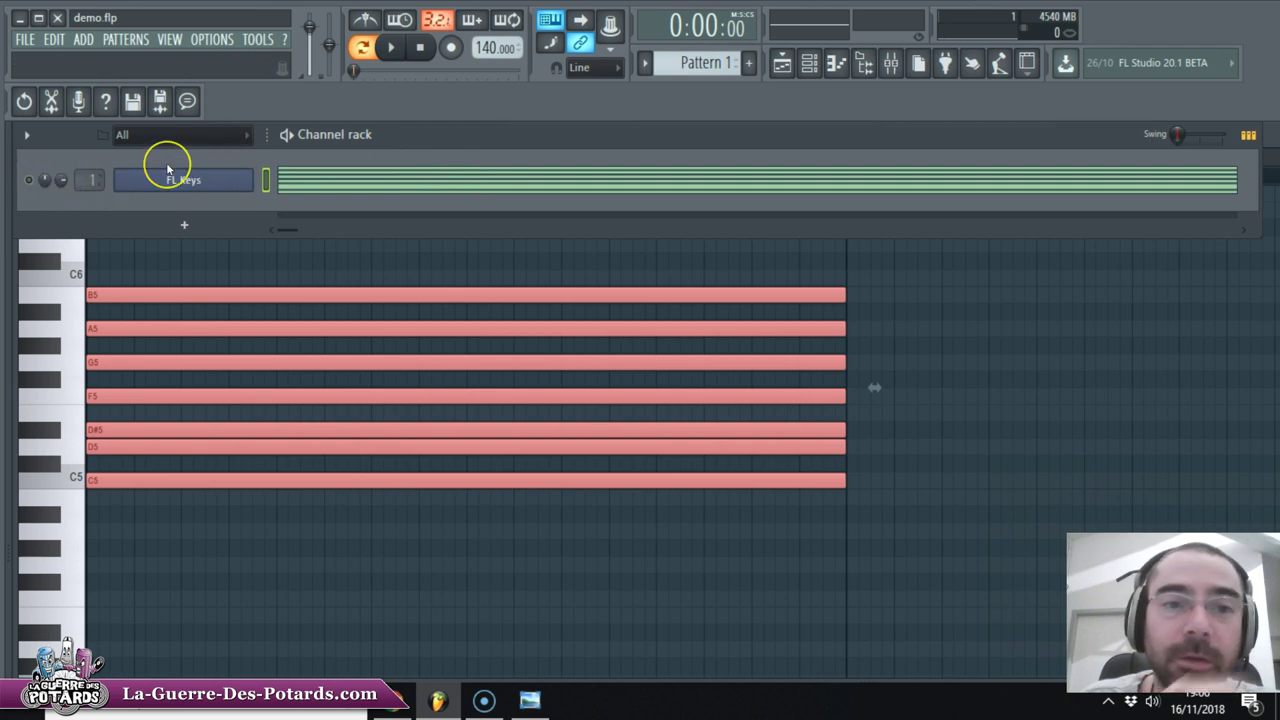
right_click(228, 179)
click(285, 325)
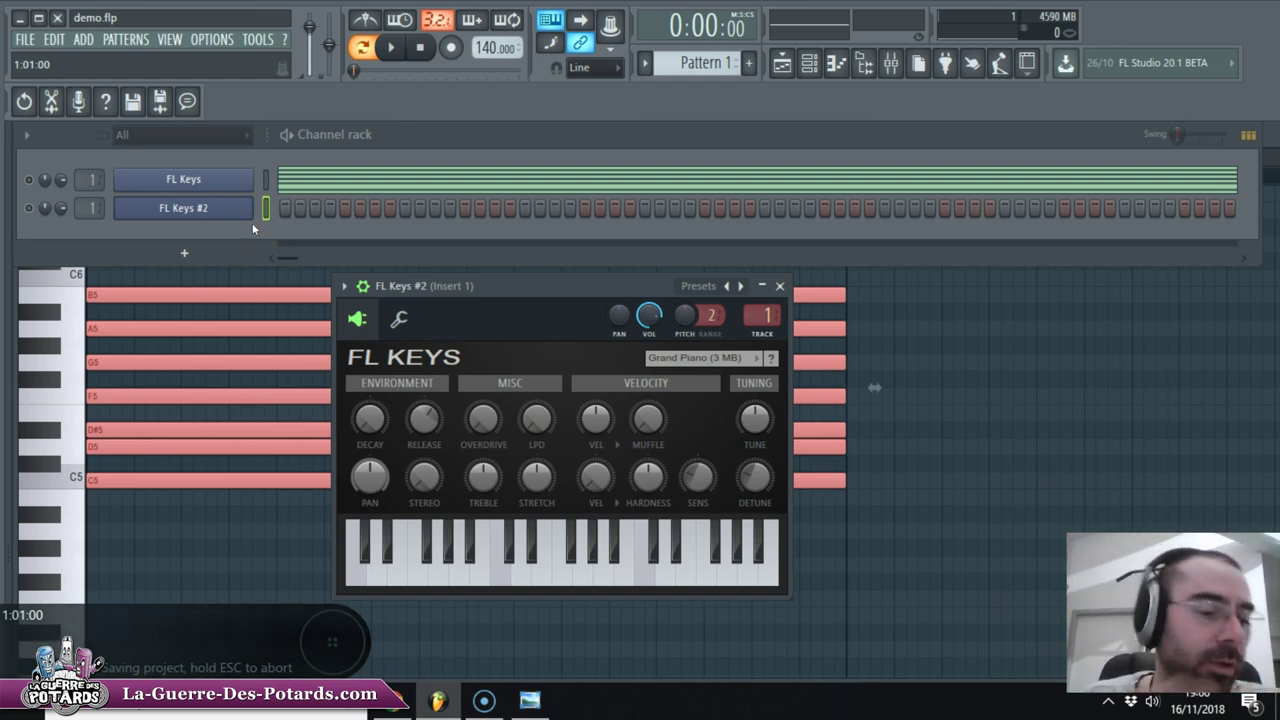
Step: Open the piano roll of the FL Keys #2 channel over the ghost notes of the stamped scale
click(239, 229)
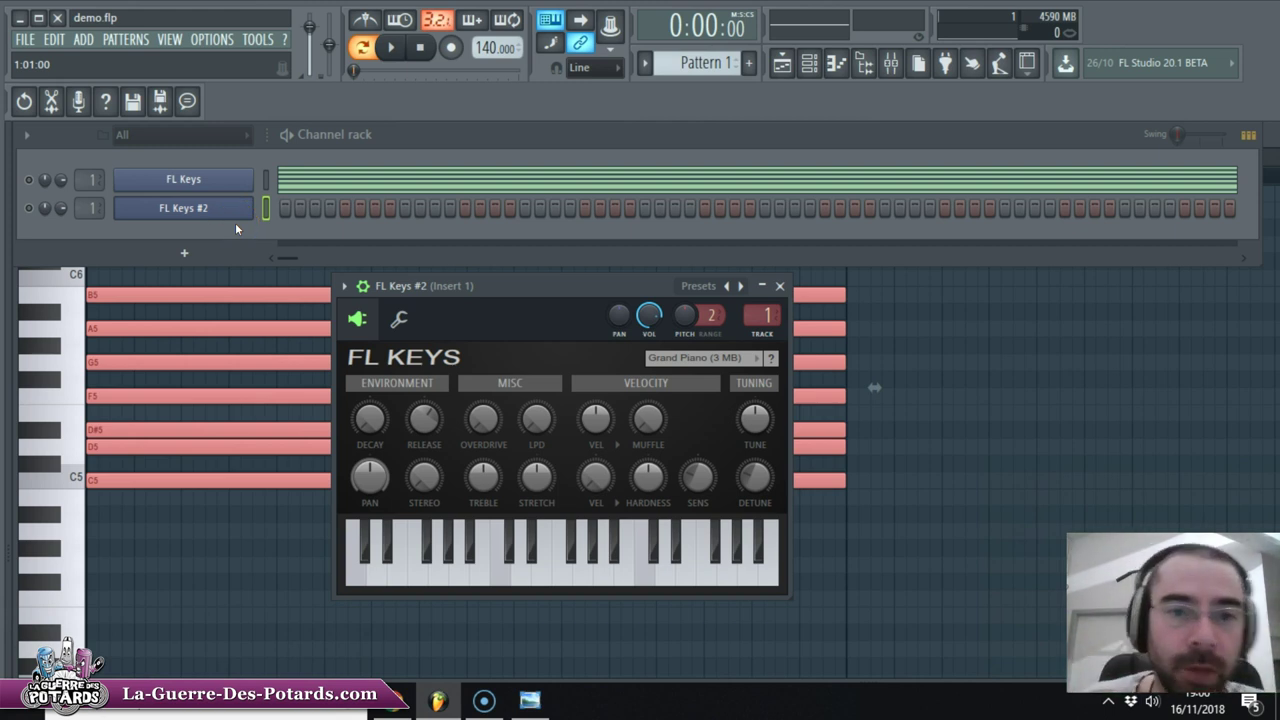
click(266, 179)
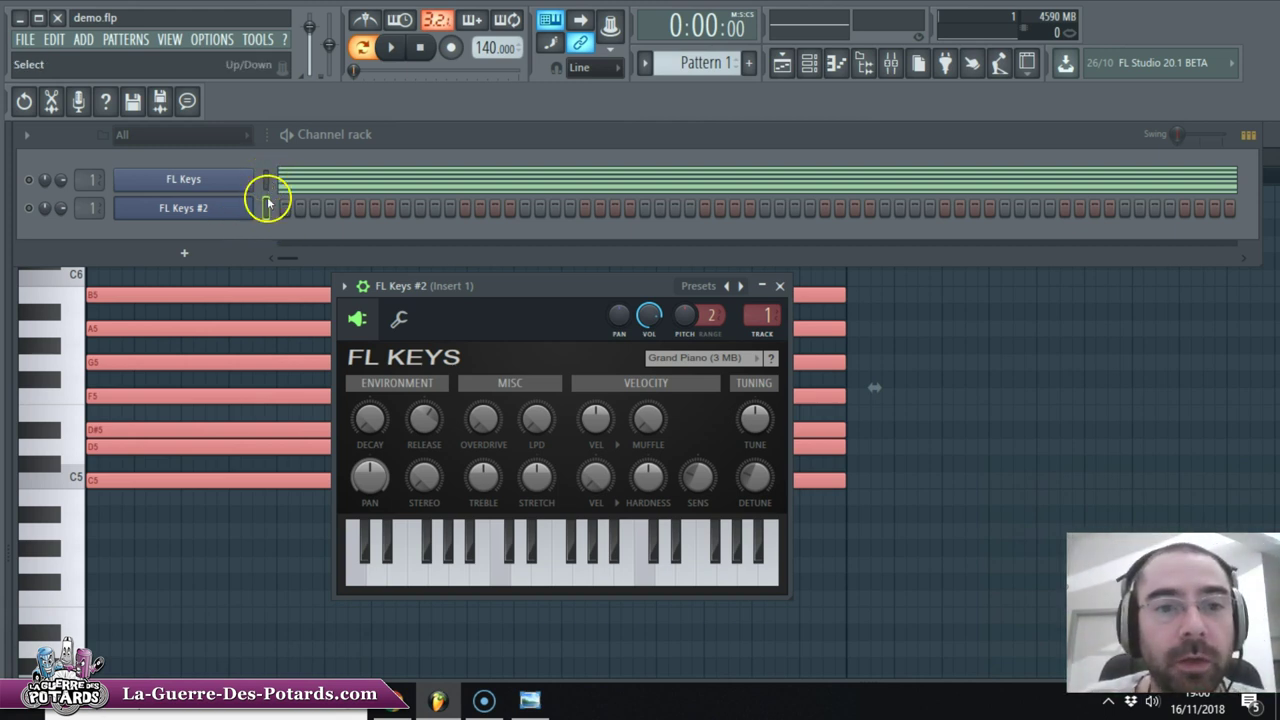
right_click(229, 208)
click(300, 203)
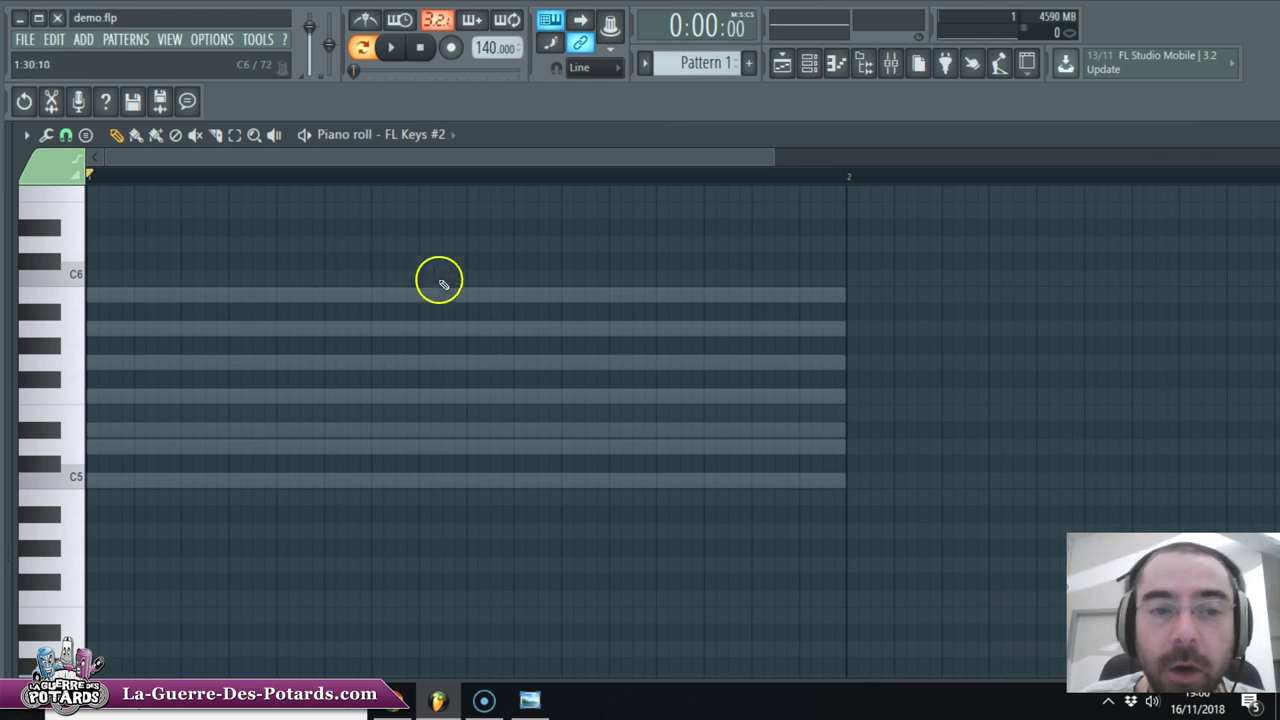
Step: Compare the original scale notes on the FL Keys channel with their ghost notes in the FL Keys #2 piano roll
key(F6)
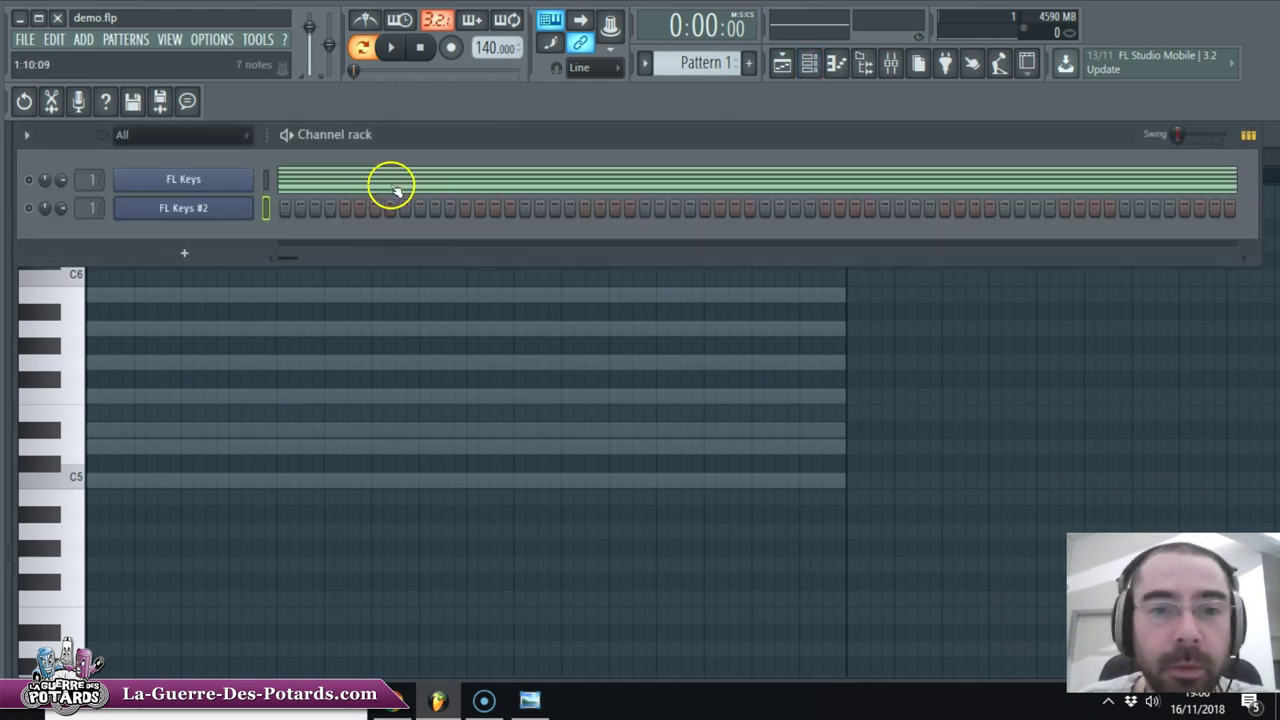
click(388, 178)
key(F6)
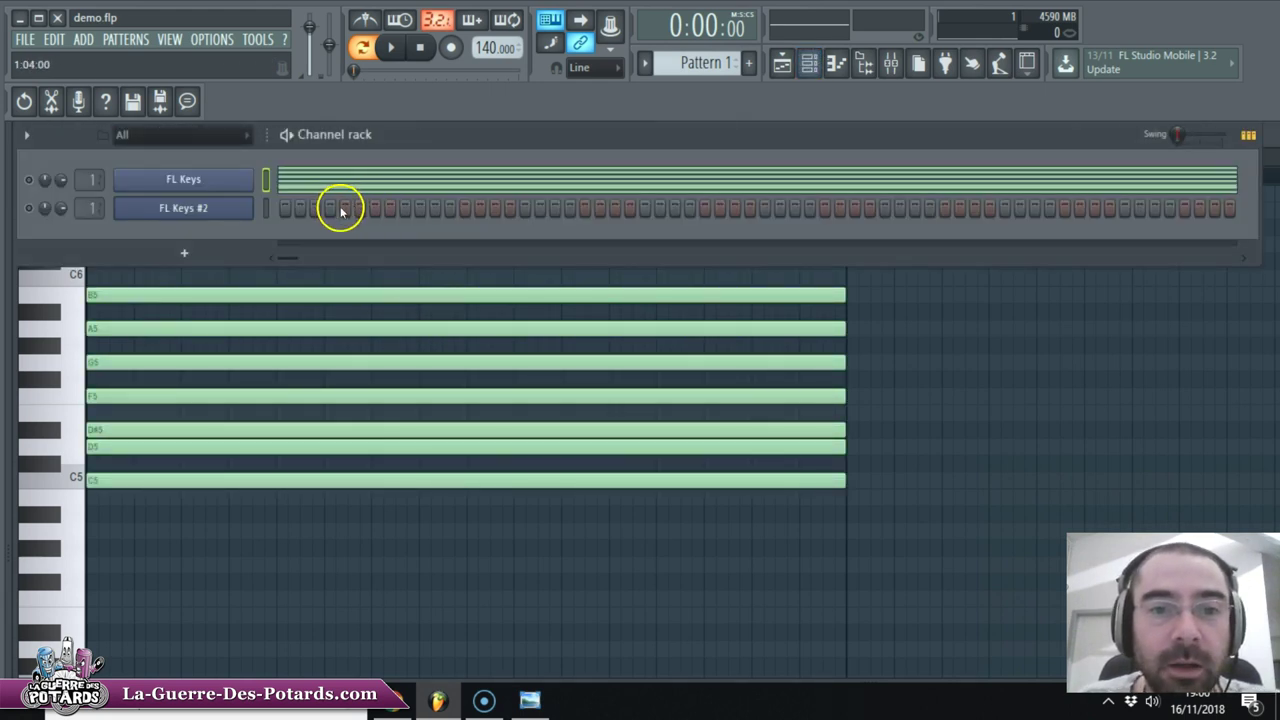
right_click(212, 208)
click(278, 208)
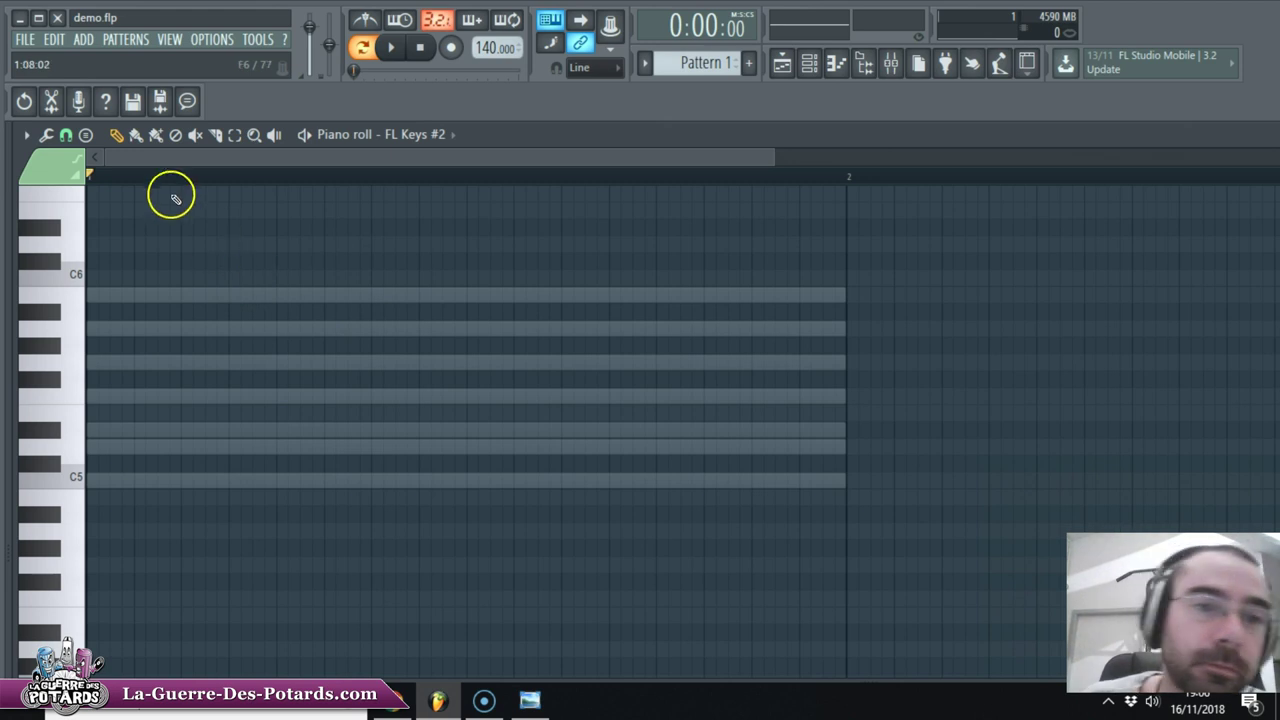
Step: Stamp a Minor chord with C5 as its root at the start of bar 1 and deselect its notes
click(27, 136)
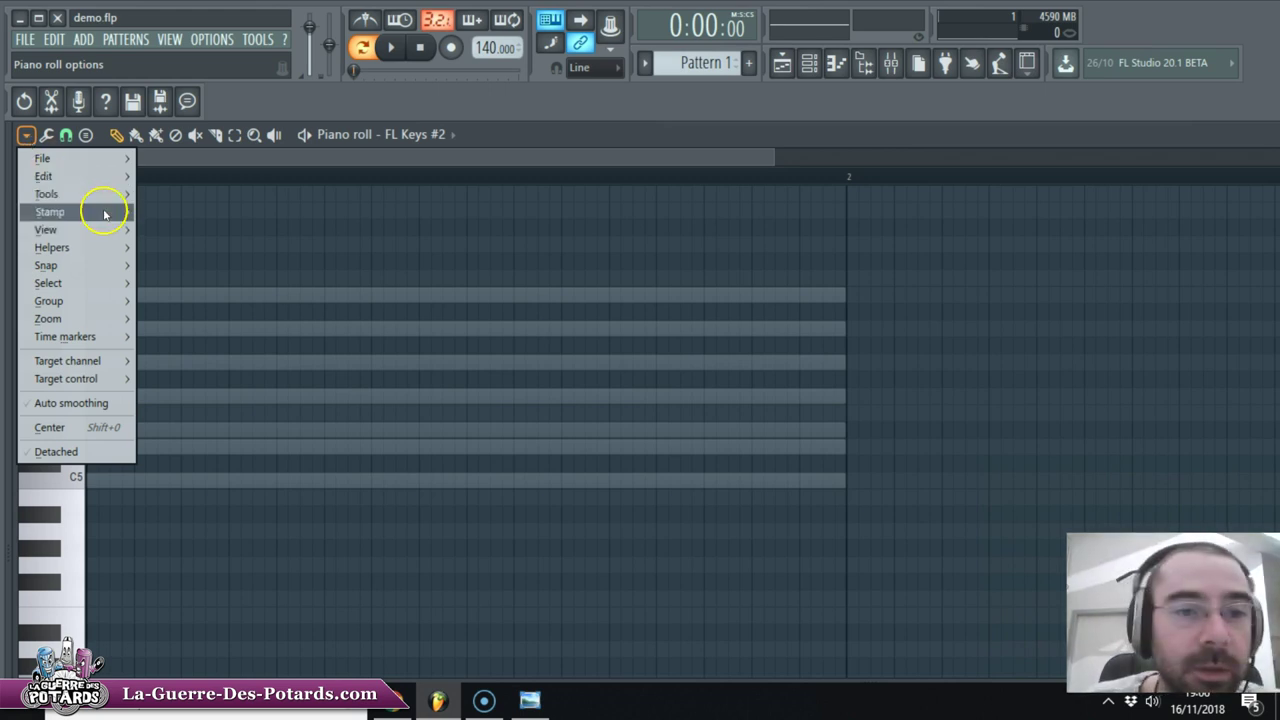
mouse_move(104, 214)
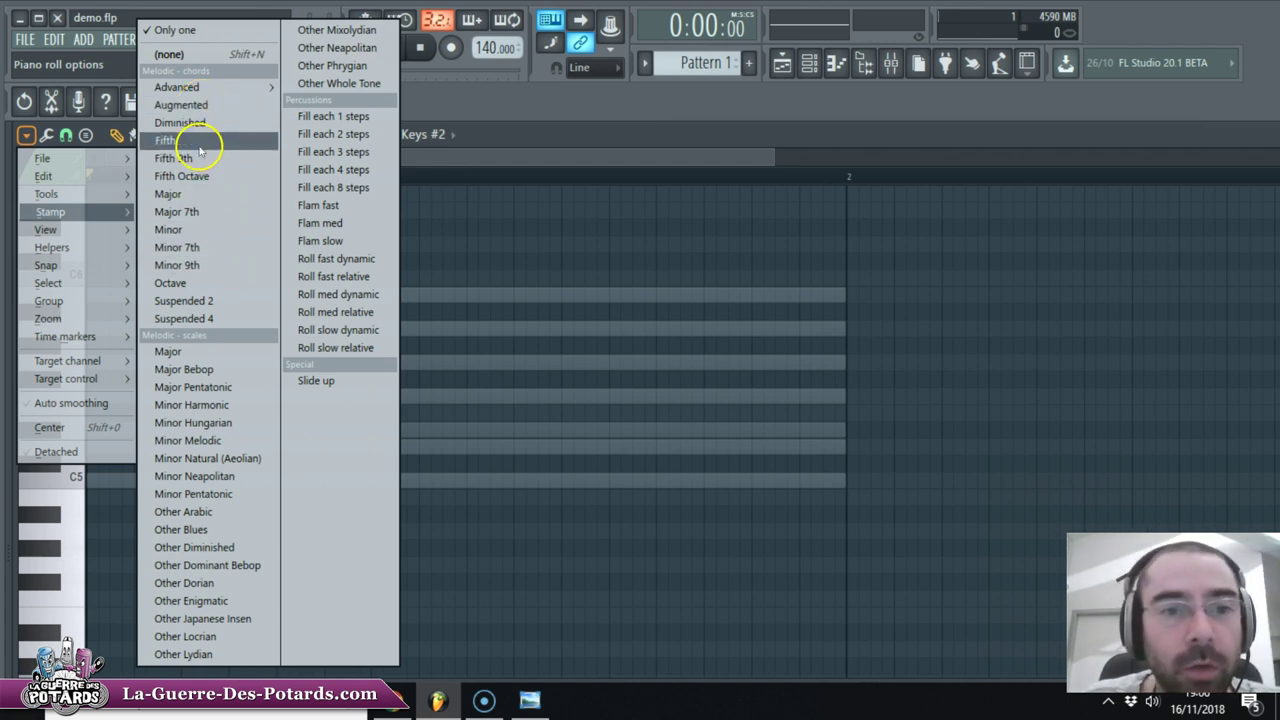
click(201, 232)
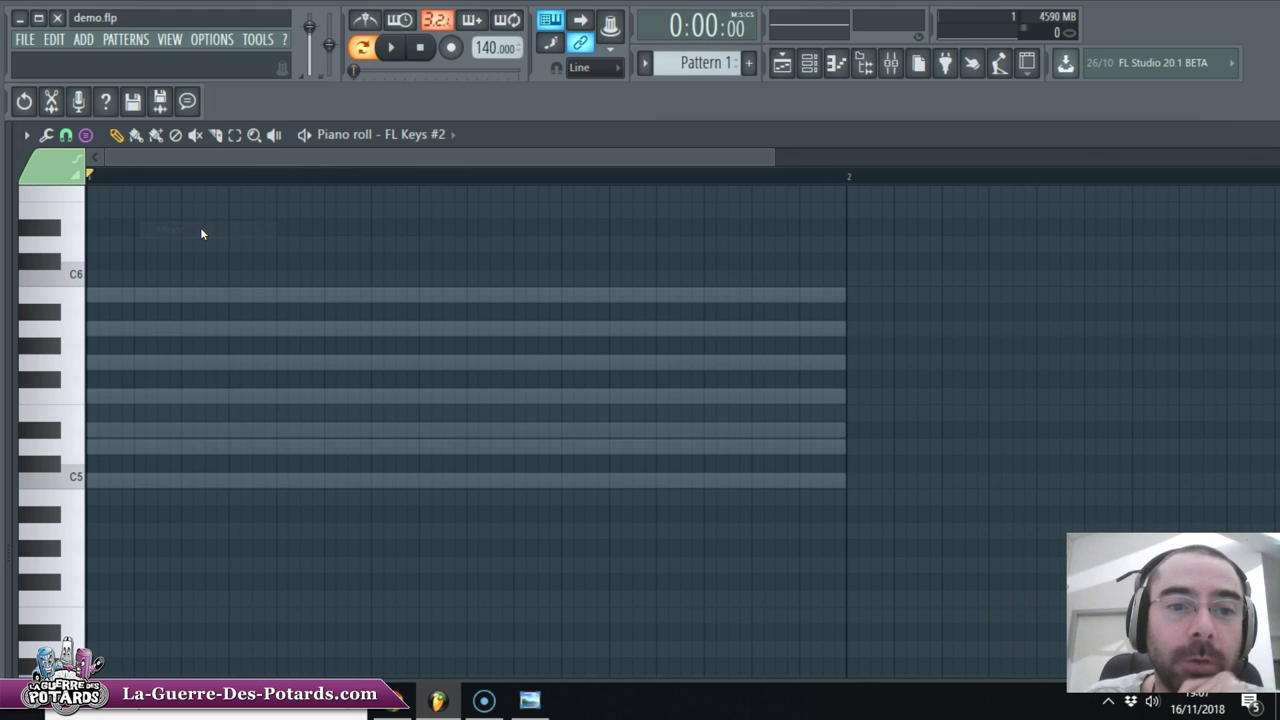
click(90, 481)
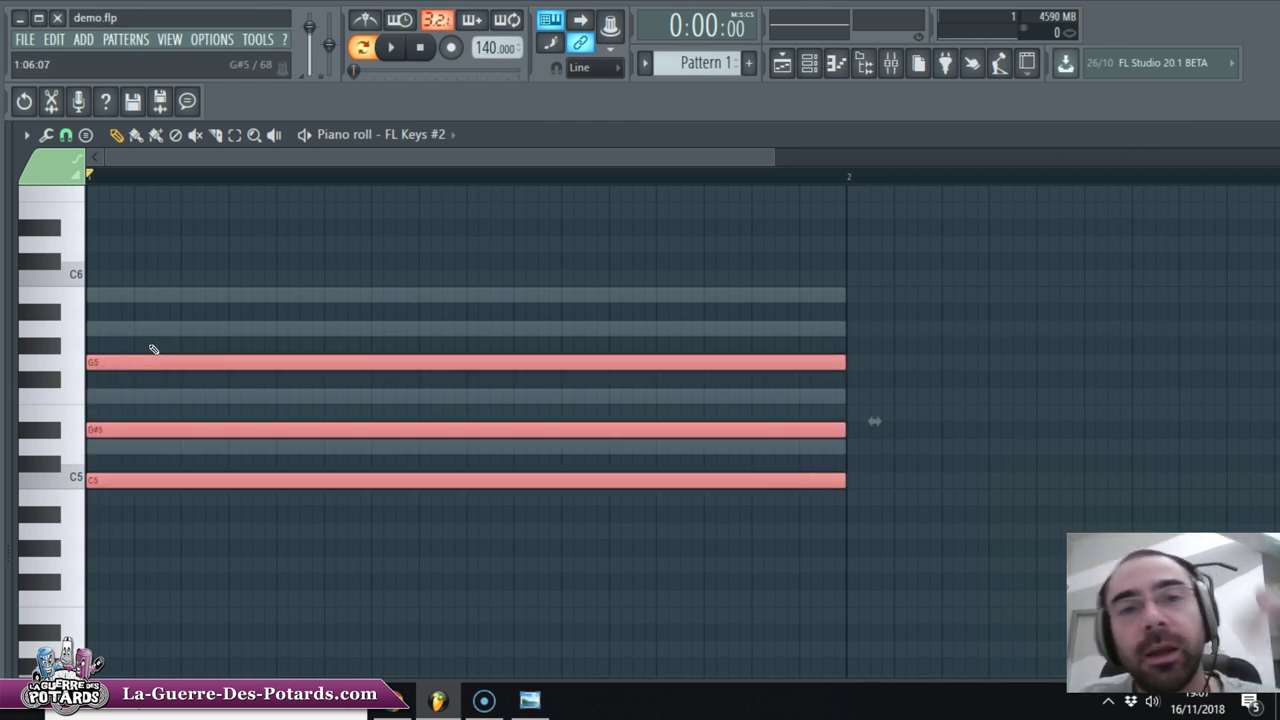
ctrl+click(131, 266)
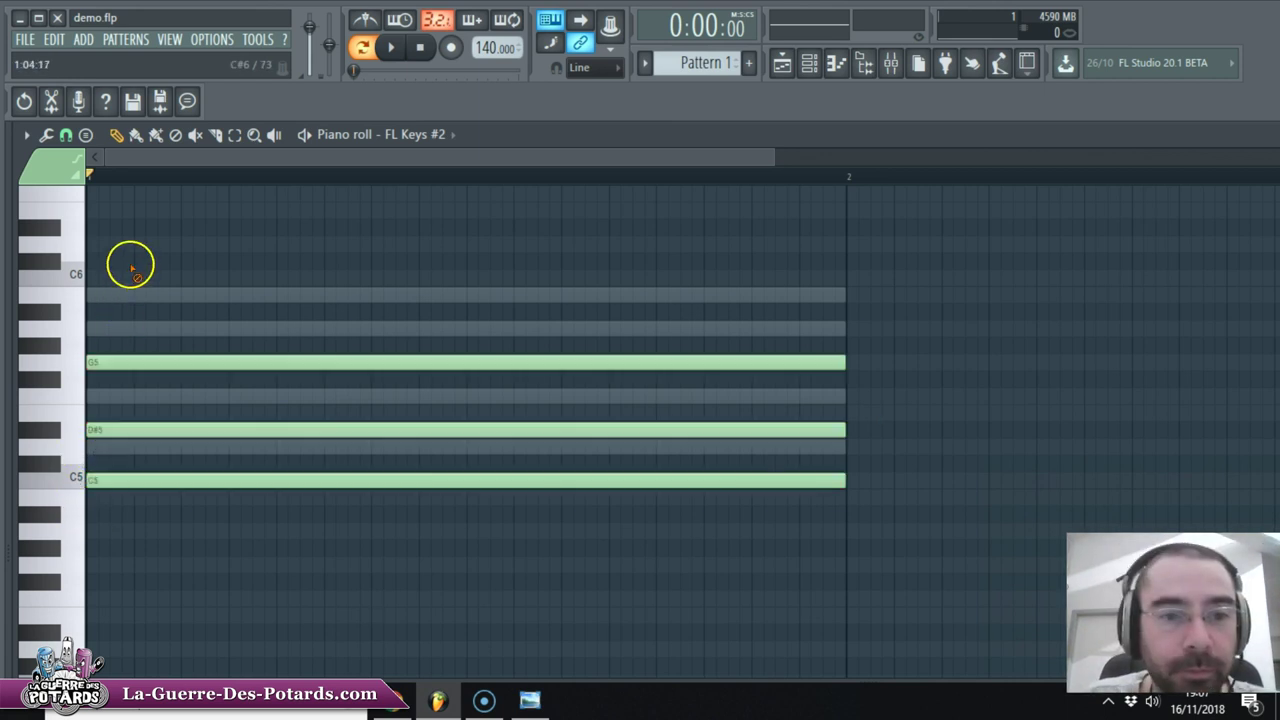
drag(122, 482, 88, 482)
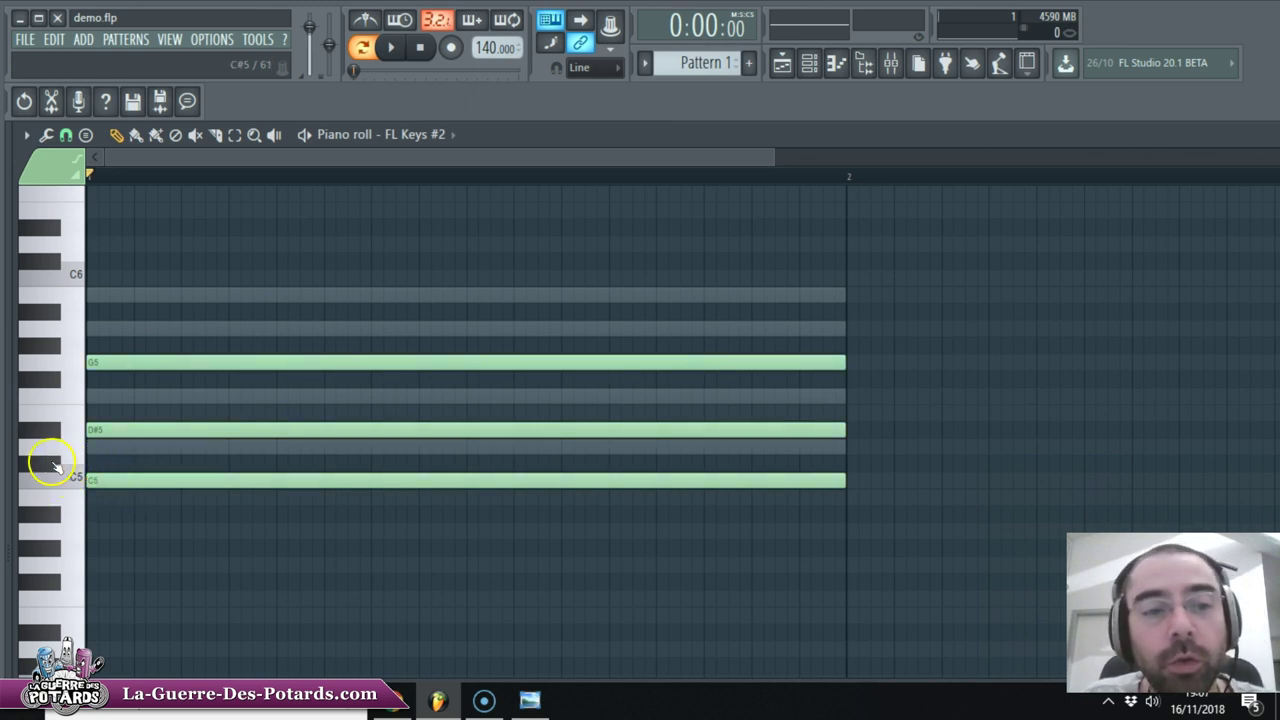
Step: Preview the piano keys semitone by semitone from C5 up to D#5 and on to G5 to examine the minor chord's intervals
click(77, 476)
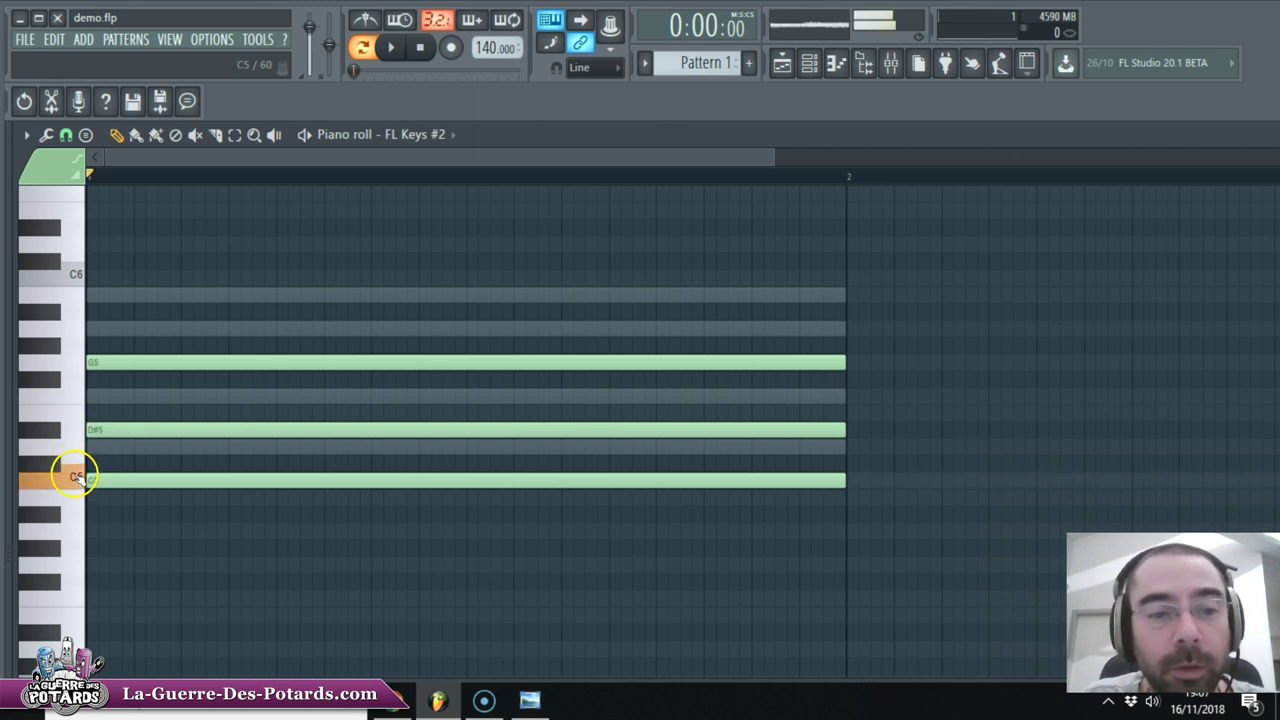
click(54, 463)
click(77, 455)
click(57, 430)
click(56, 431)
click(55, 432)
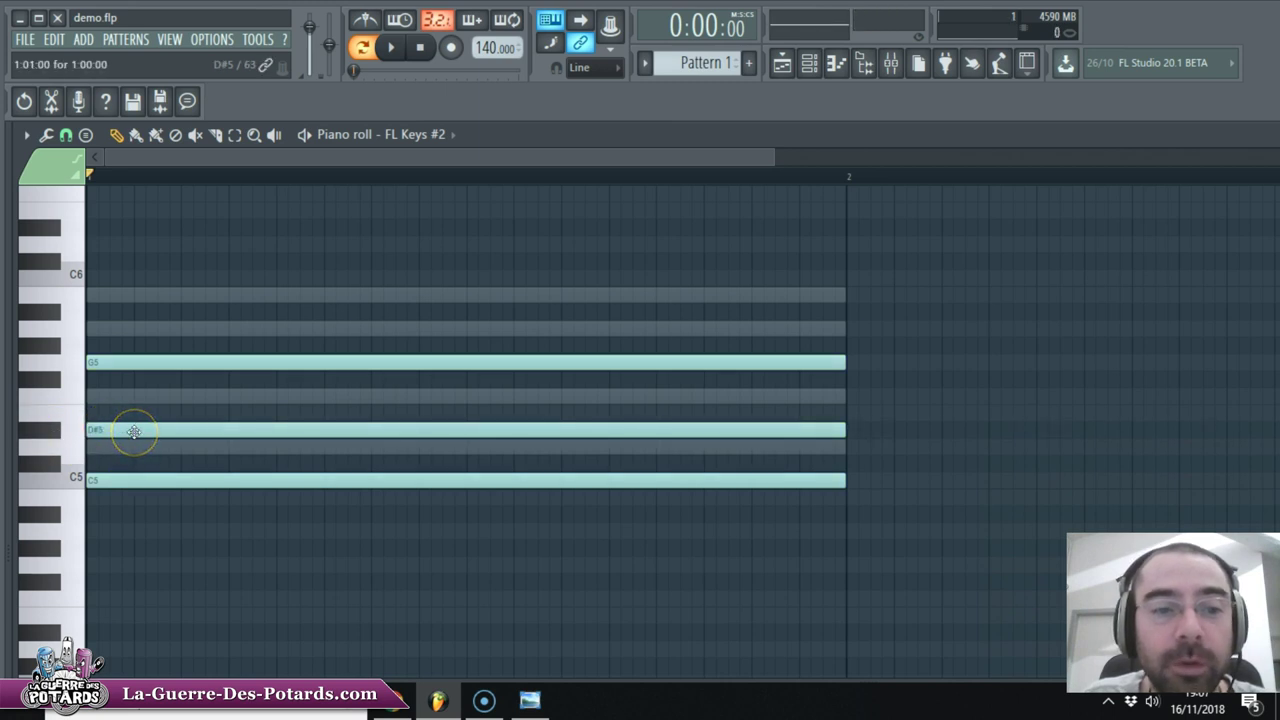
click(55, 463)
click(45, 437)
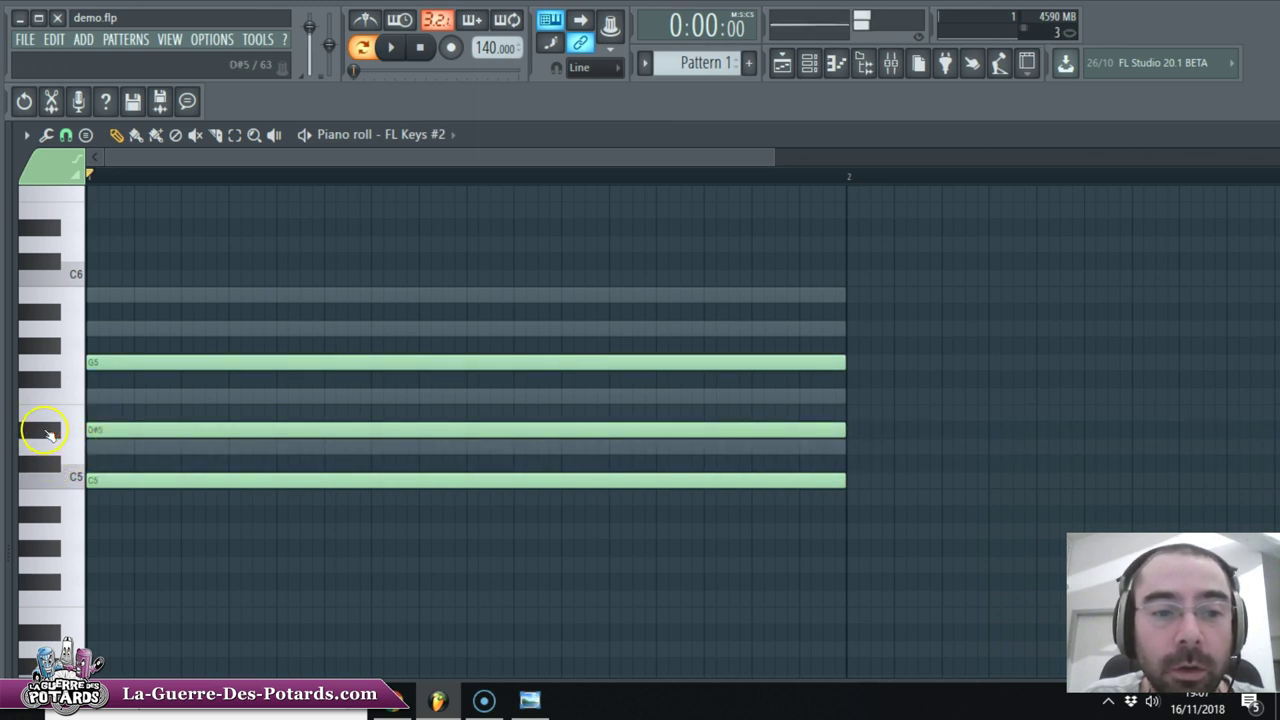
click(71, 408)
click(52, 376)
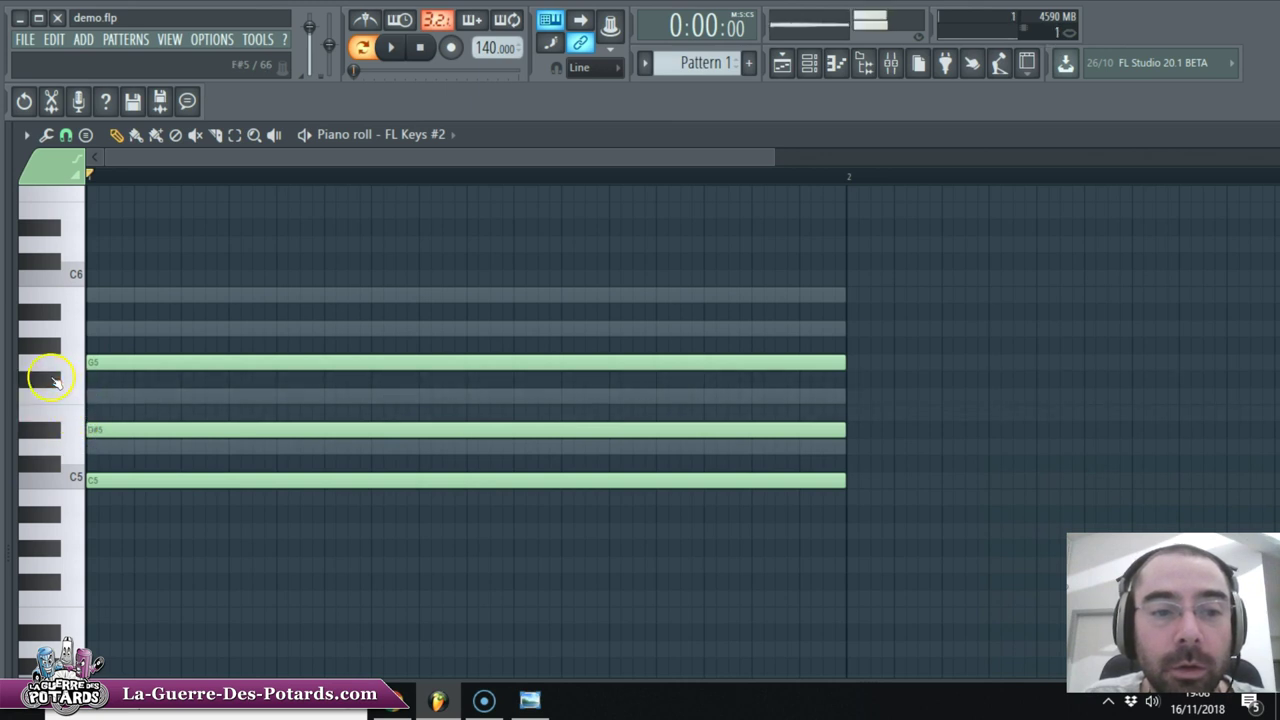
click(73, 364)
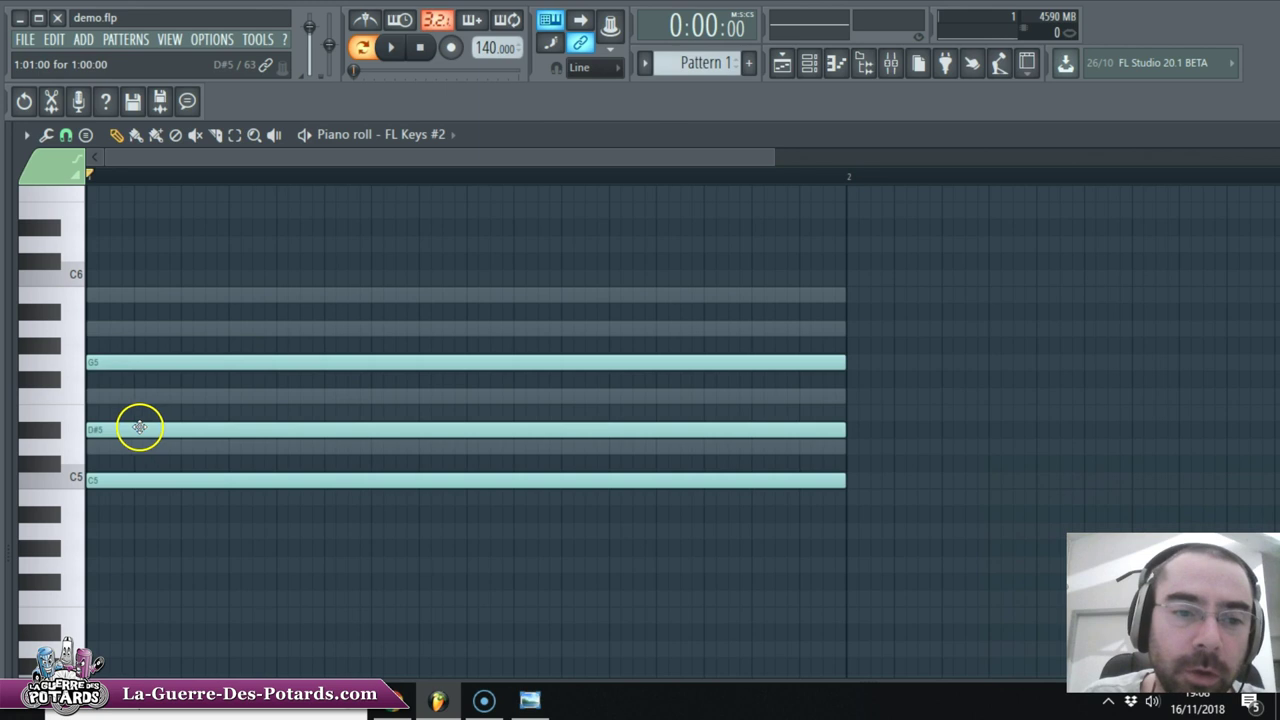
Step: Raise only the middle note of the chord by one semitone to E5 to make it a major chord
key(ctrl+a)
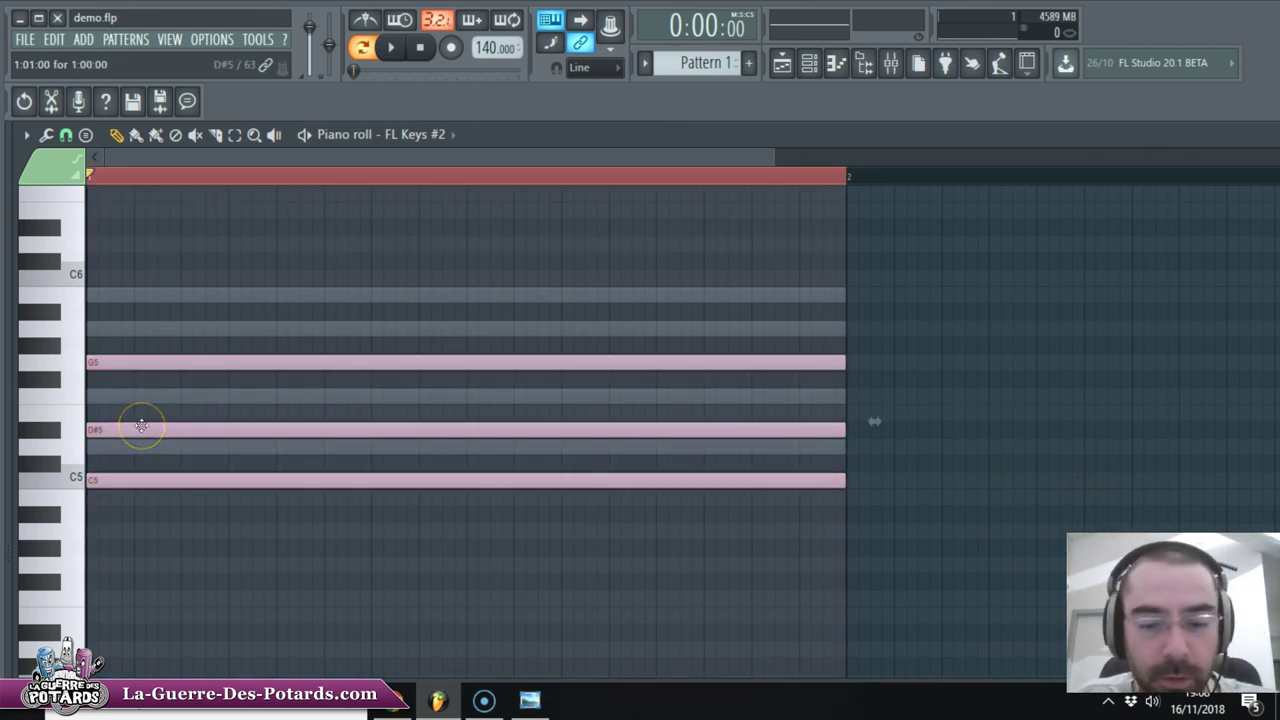
key(ctrl+d)
drag(157, 422, 103, 410)
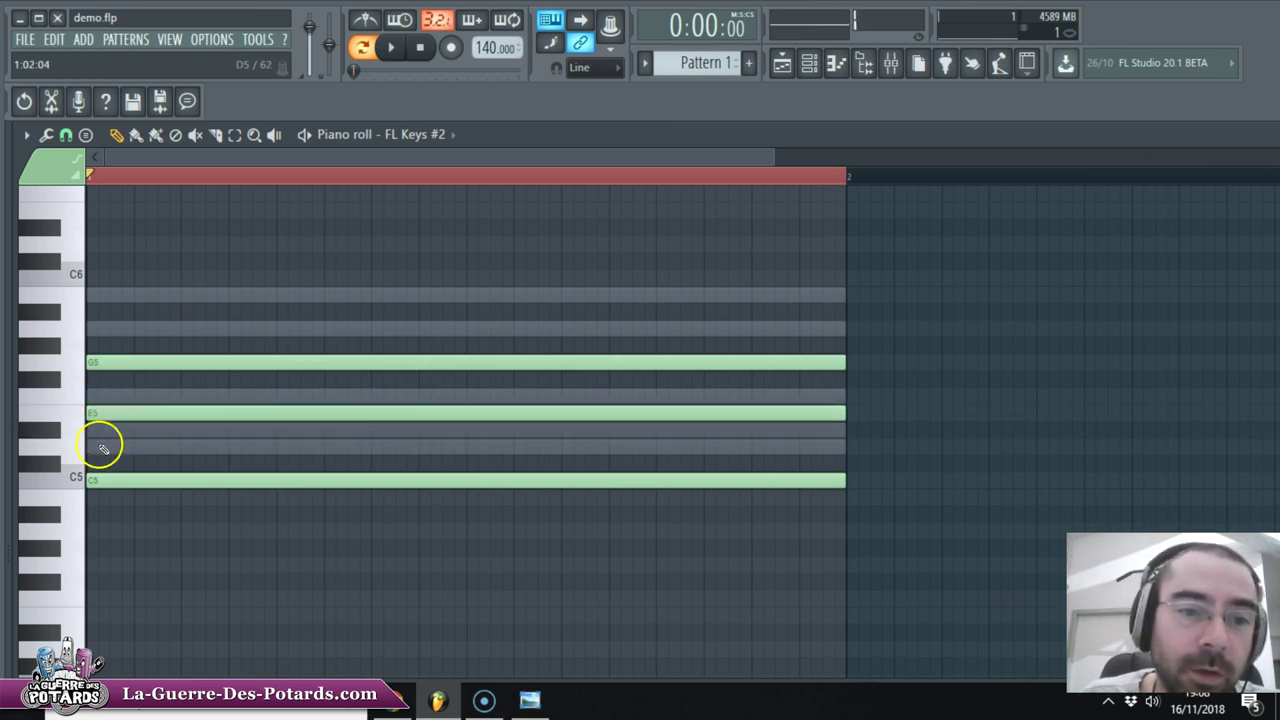
Step: Preview the keys from C#5 up to G5 to count the major chord's intervals, and lower the middle note back to D#5
click(52, 463)
click(74, 450)
click(60, 432)
click(73, 412)
click(72, 398)
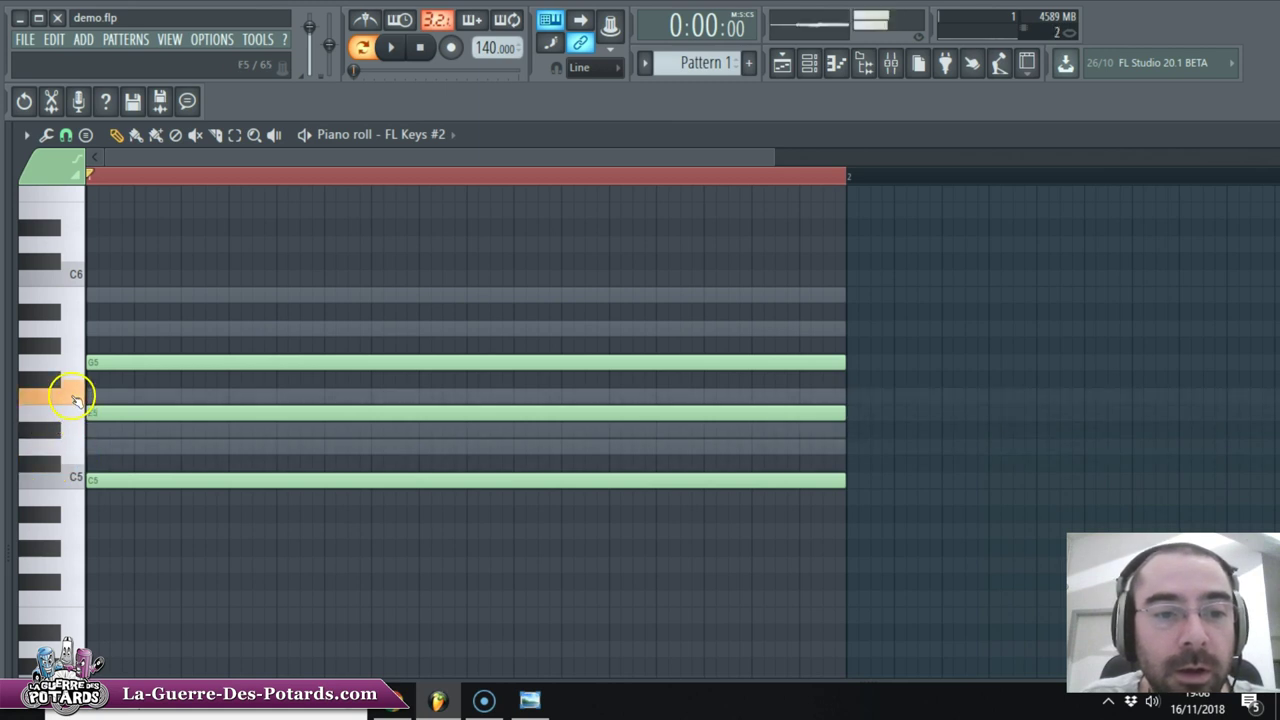
click(55, 377)
click(72, 366)
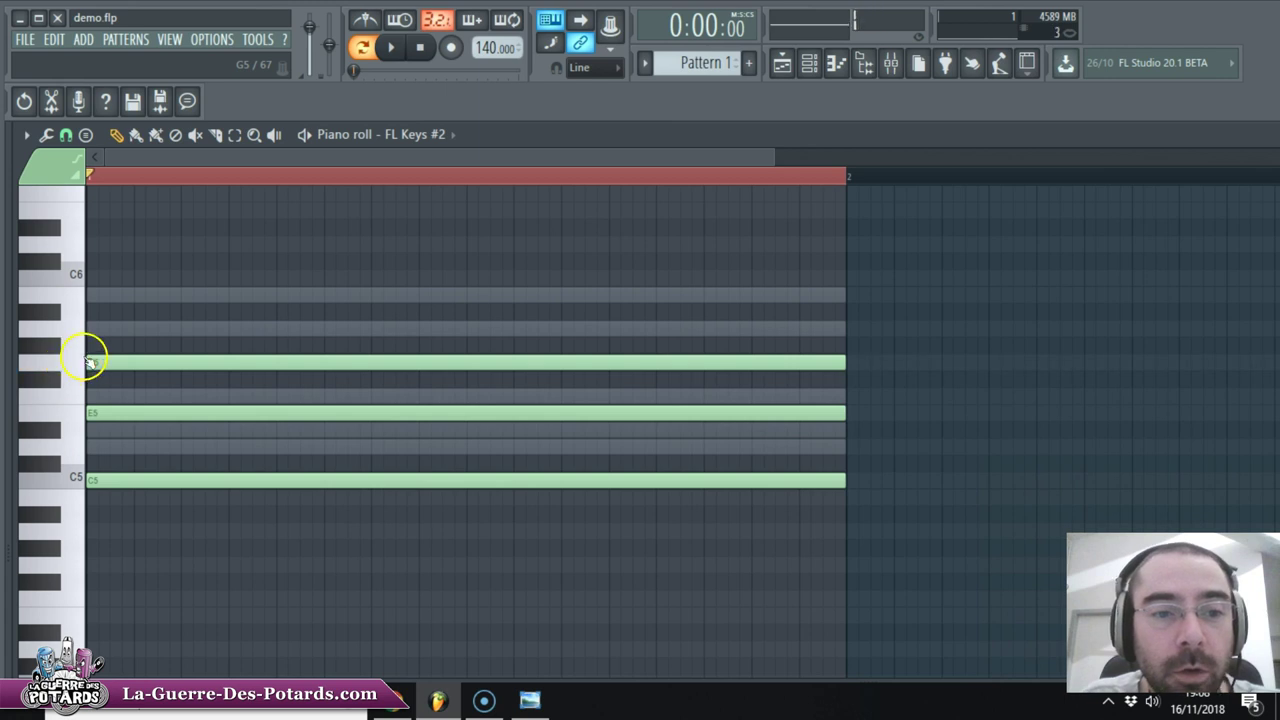
drag(134, 411, 126, 430)
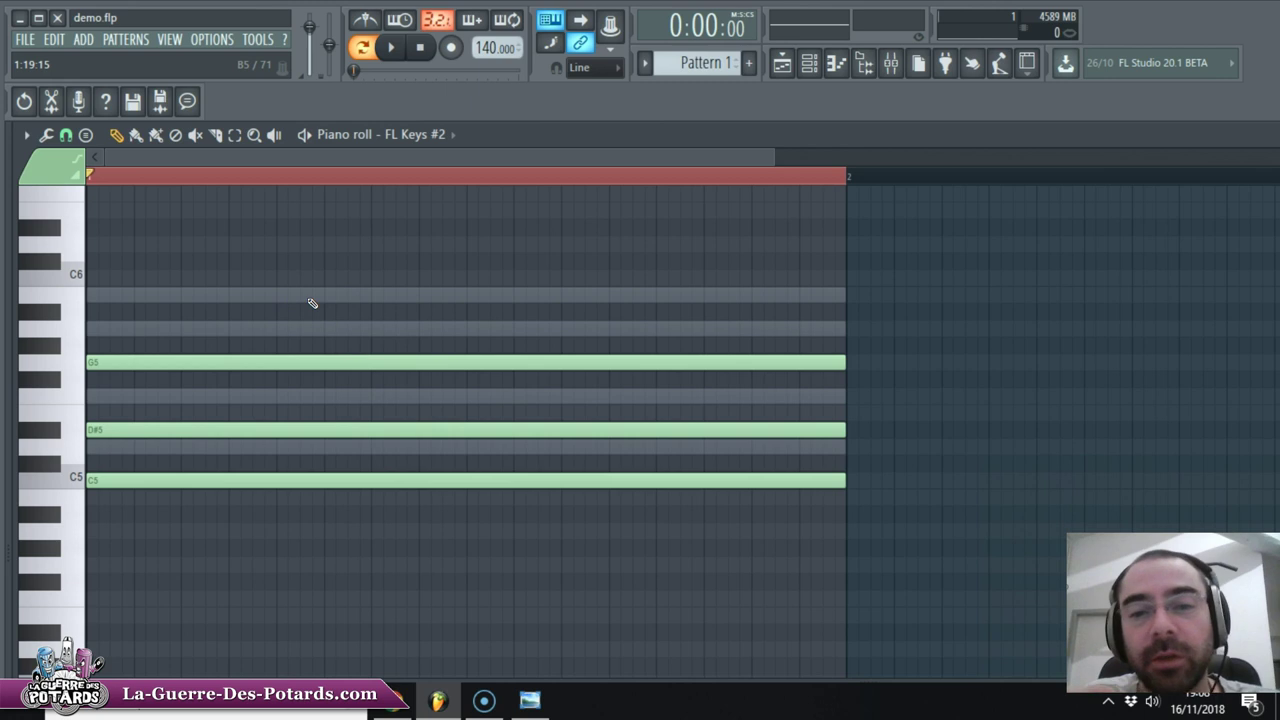
Step: Shorten all three chord notes to a quarter of bar 1 and repeat the chord until four of them fill the bar
key(ctrl+a)
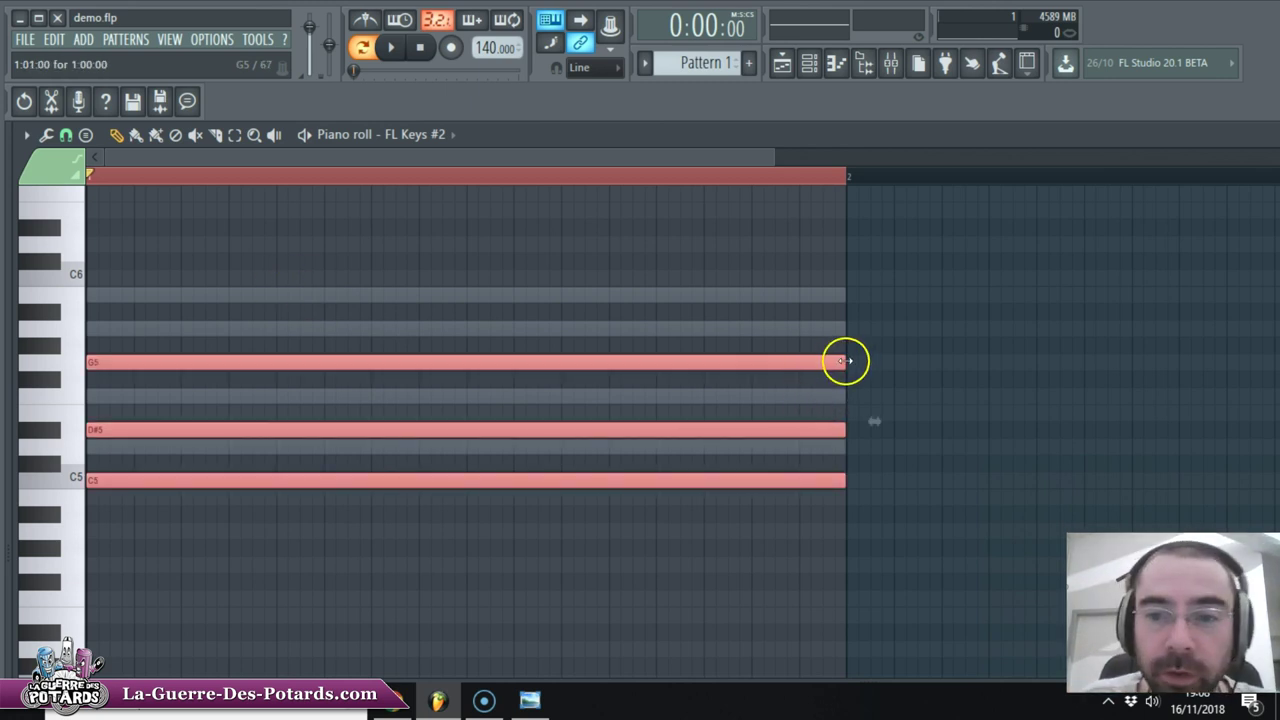
drag(845, 362, 276, 364)
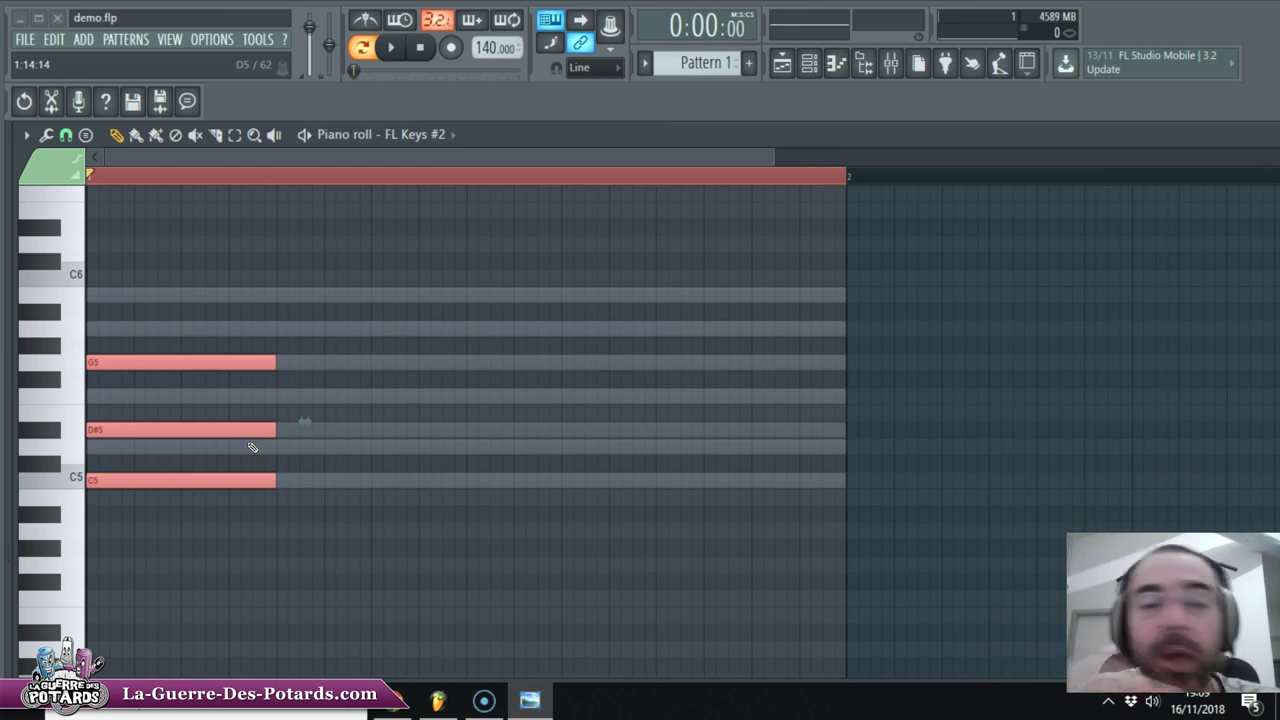
drag(214, 480, 777, 489)
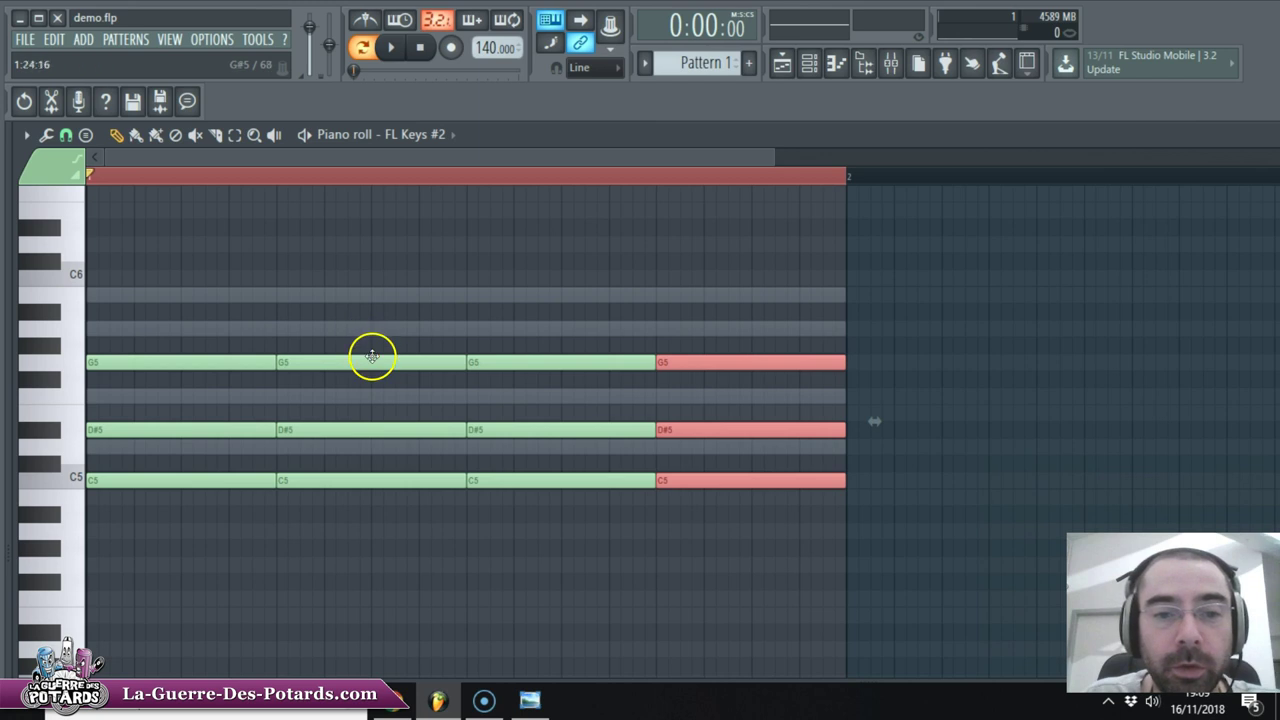
key(ctrl+d)
Step: Transpose the second chord up to a G5 root, giving G5, A#5 and D6, and save the project
drag(371, 271, 350, 505)
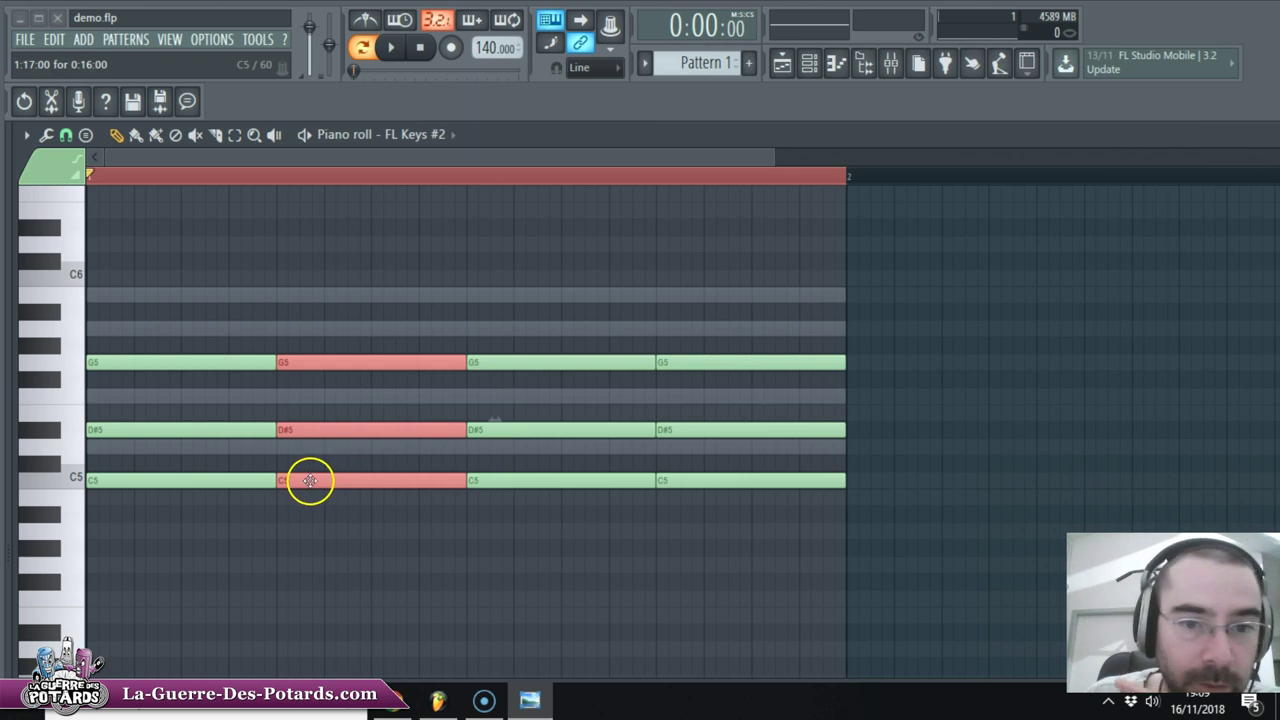
drag(307, 480, 320, 349)
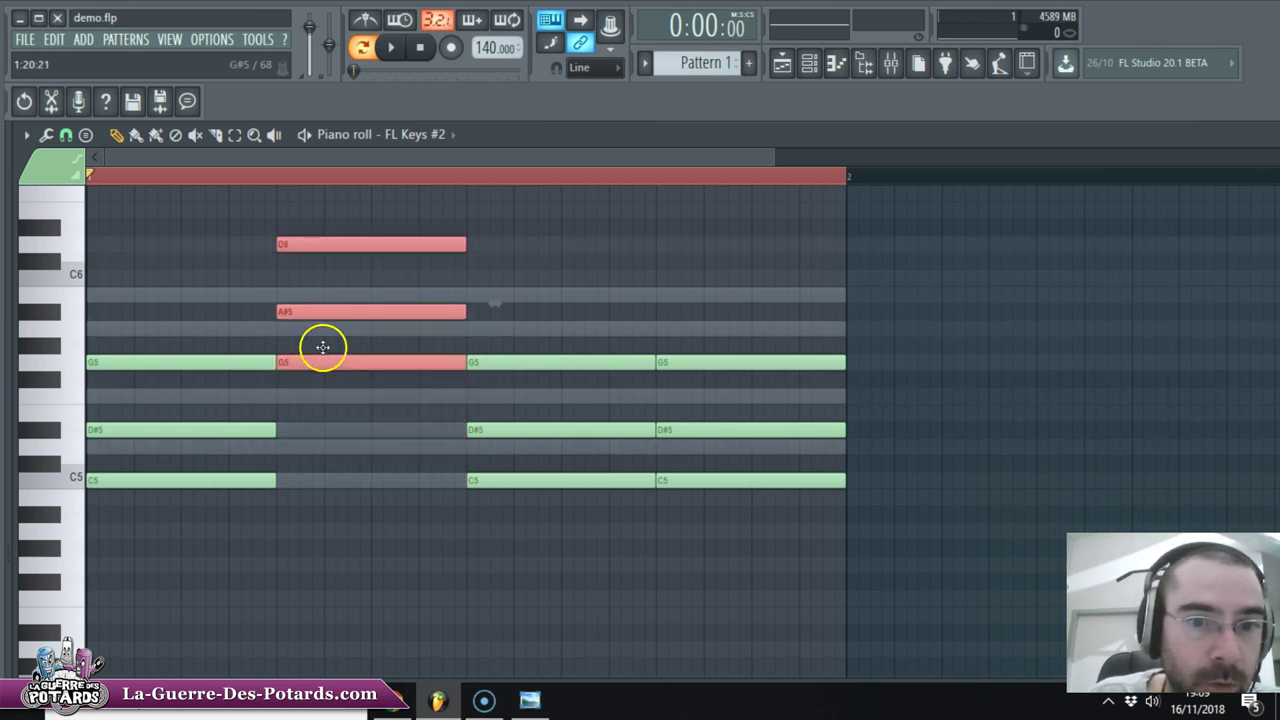
click(71, 452)
click(66, 362)
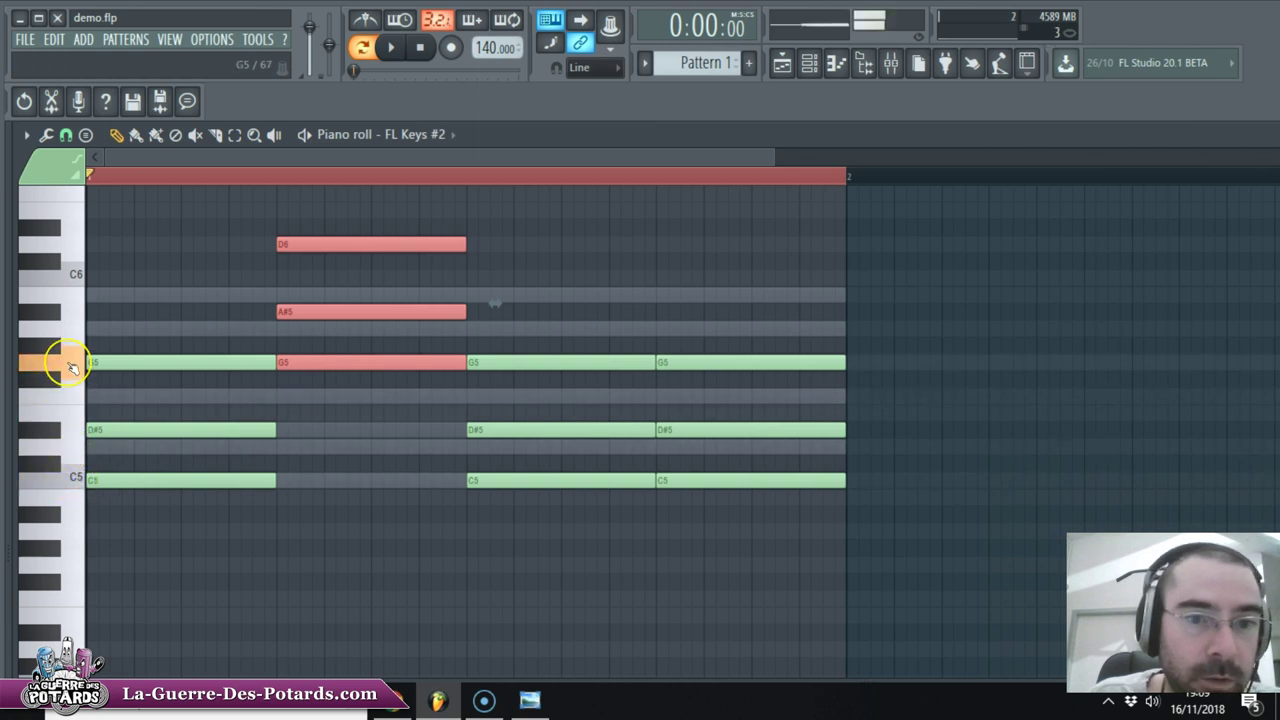
click(71, 366)
click(71, 366)
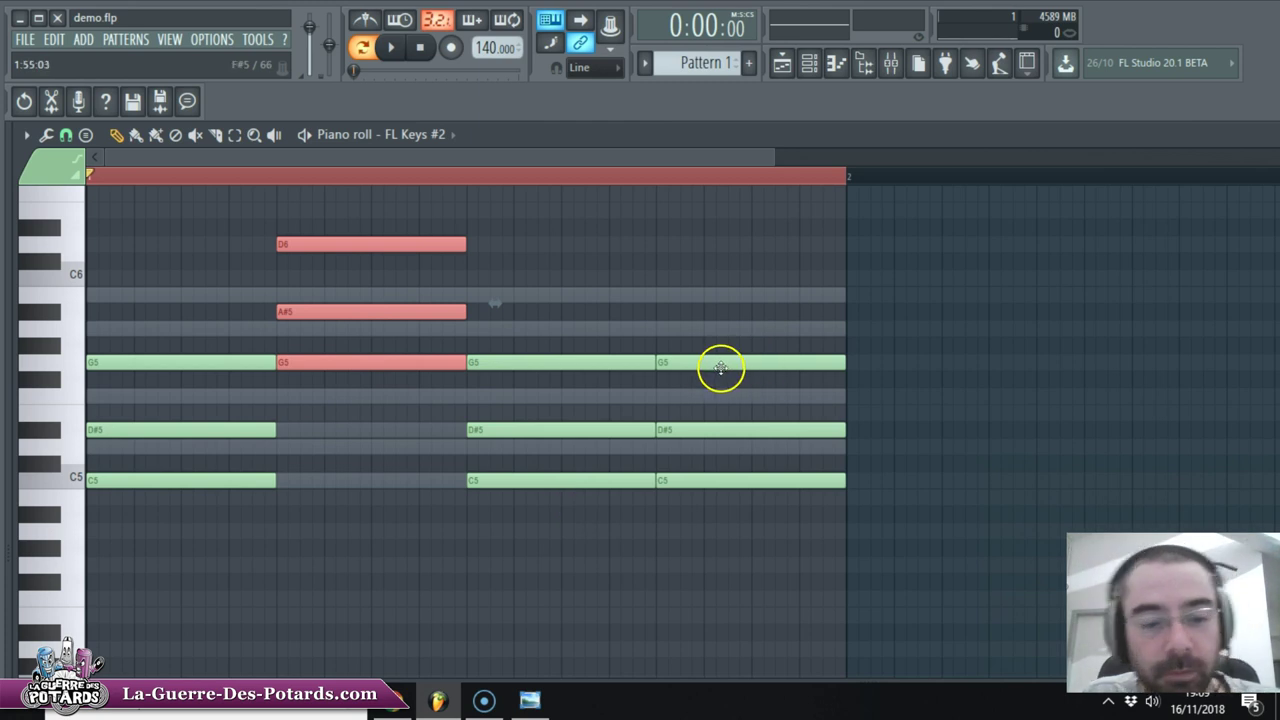
key(ctrl+s)
Step: Try to transpose the fourth chord to a D5 root, and undo the note move
drag(805, 290, 740, 546)
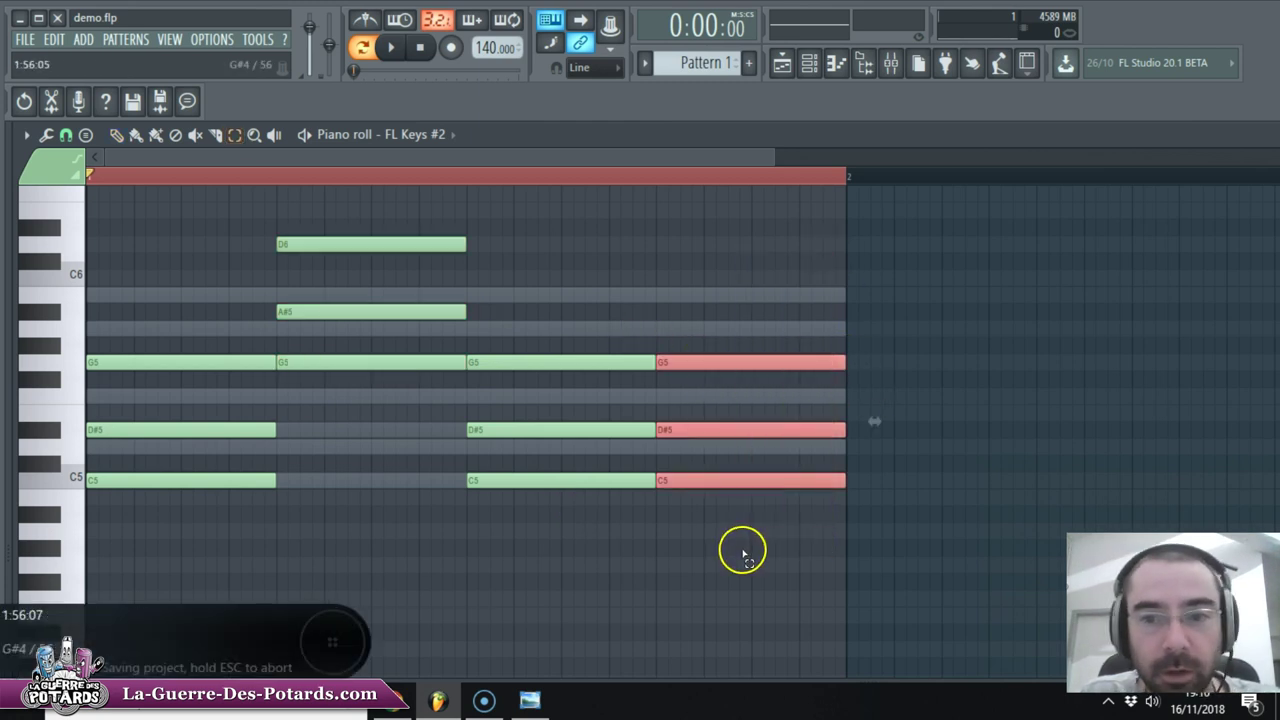
key(alt+Tab)
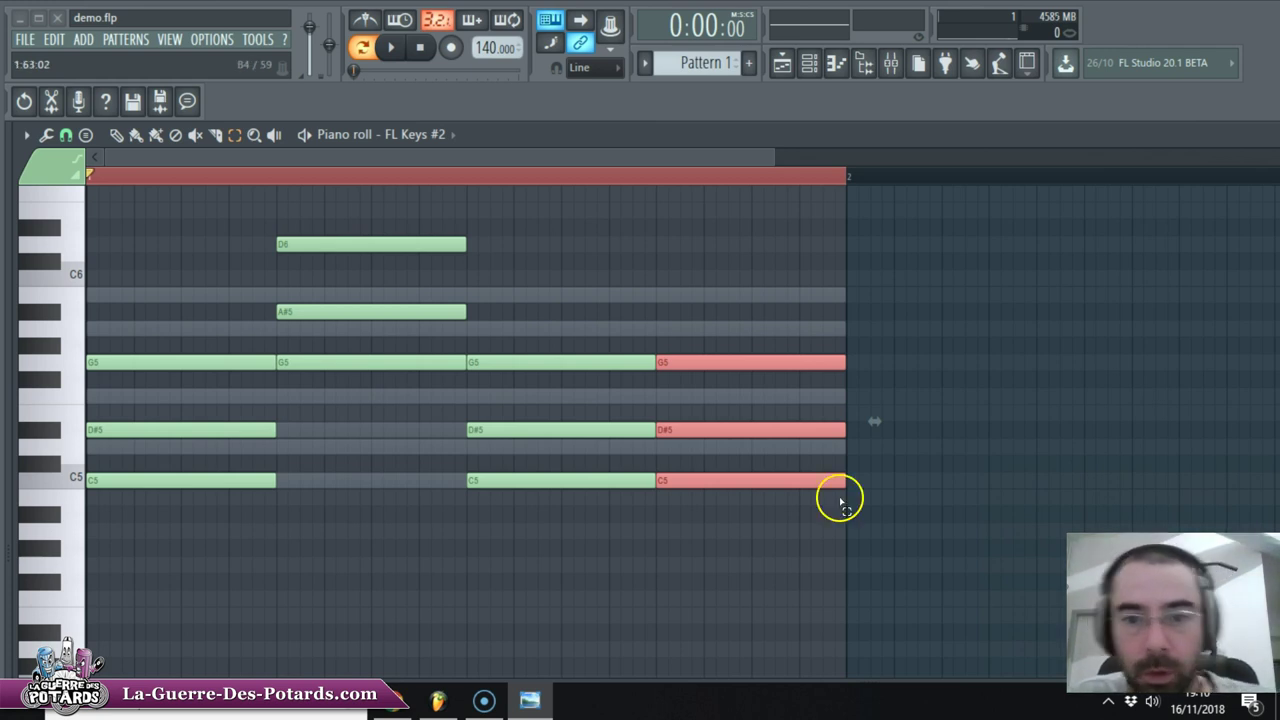
click(749, 480)
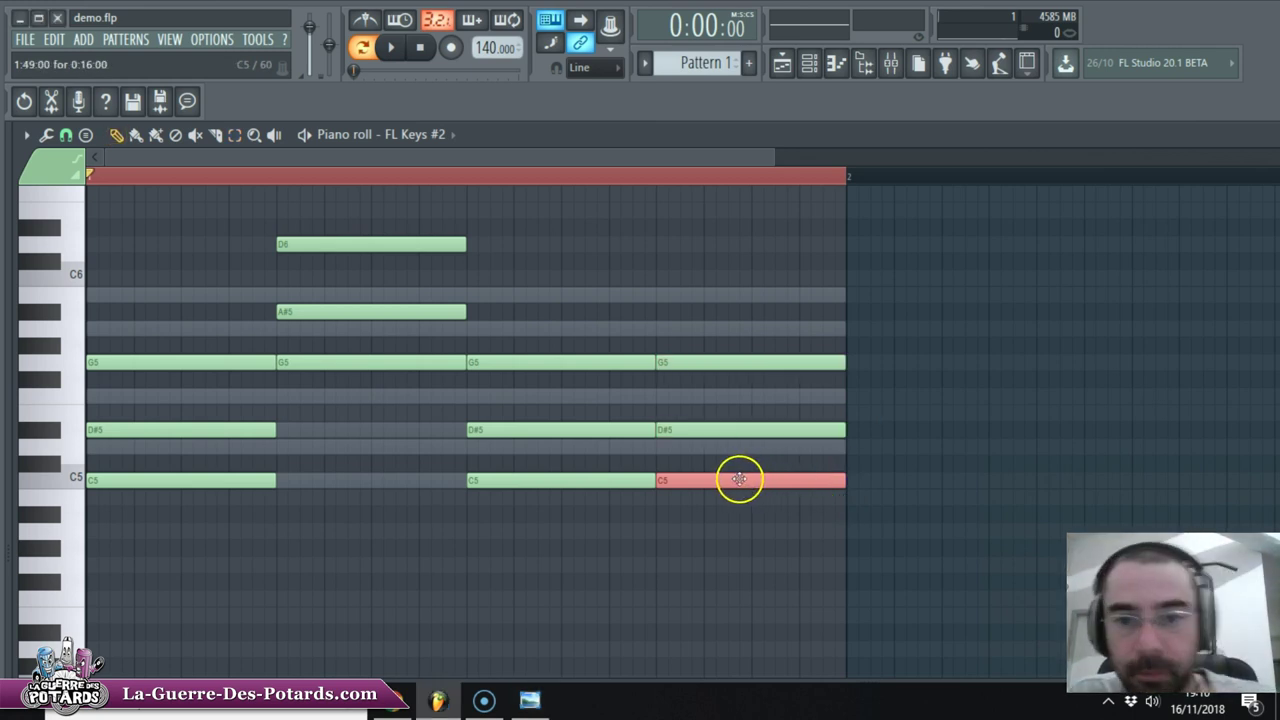
drag(714, 477, 719, 445)
key(ctrl+d)
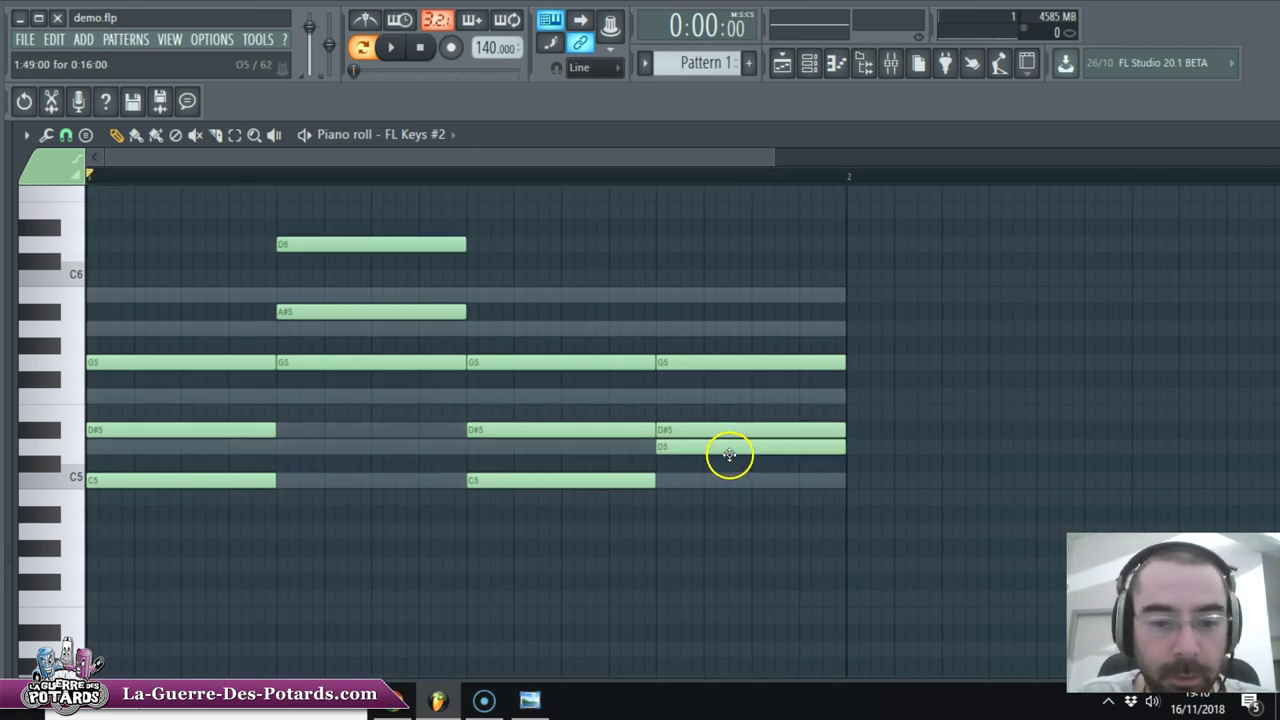
key(ctrl+z)
Step: Select the whole fourth chord, transpose it up to D5, F5 and A5, and save the project
drag(973, 271, 705, 565)
drag(706, 484, 696, 437)
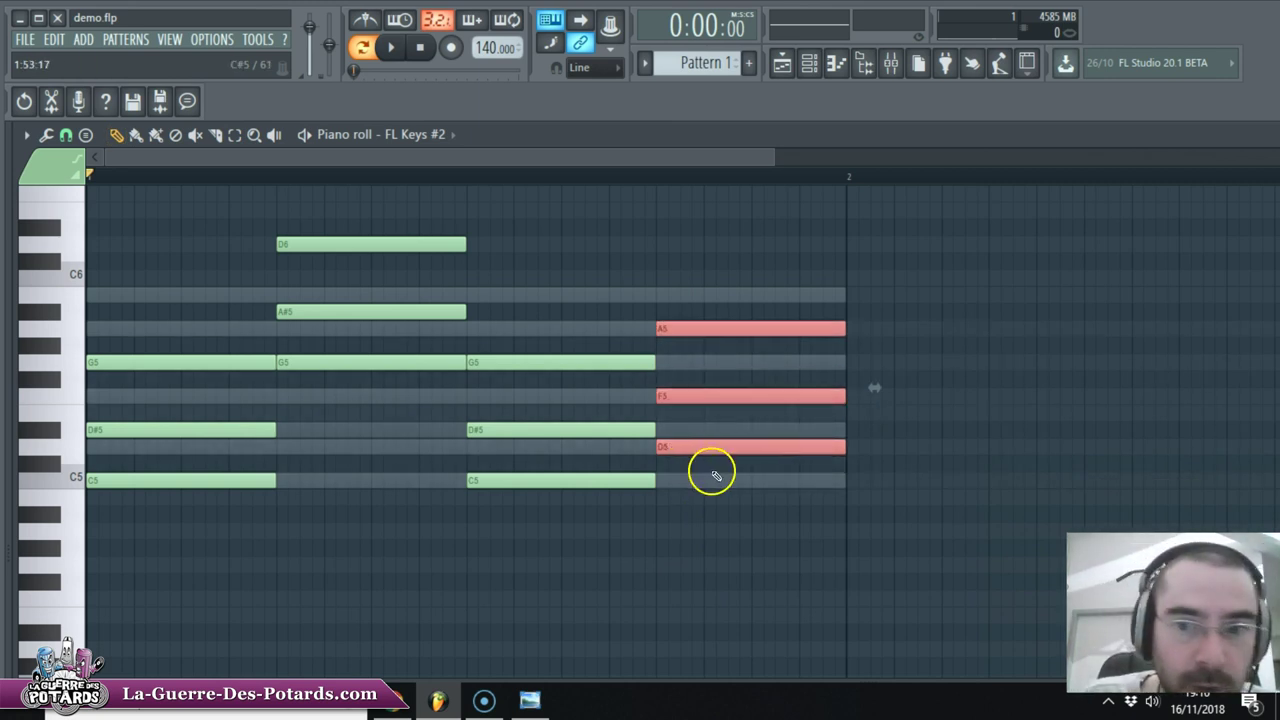
click(257, 443)
key(ctrl+s)
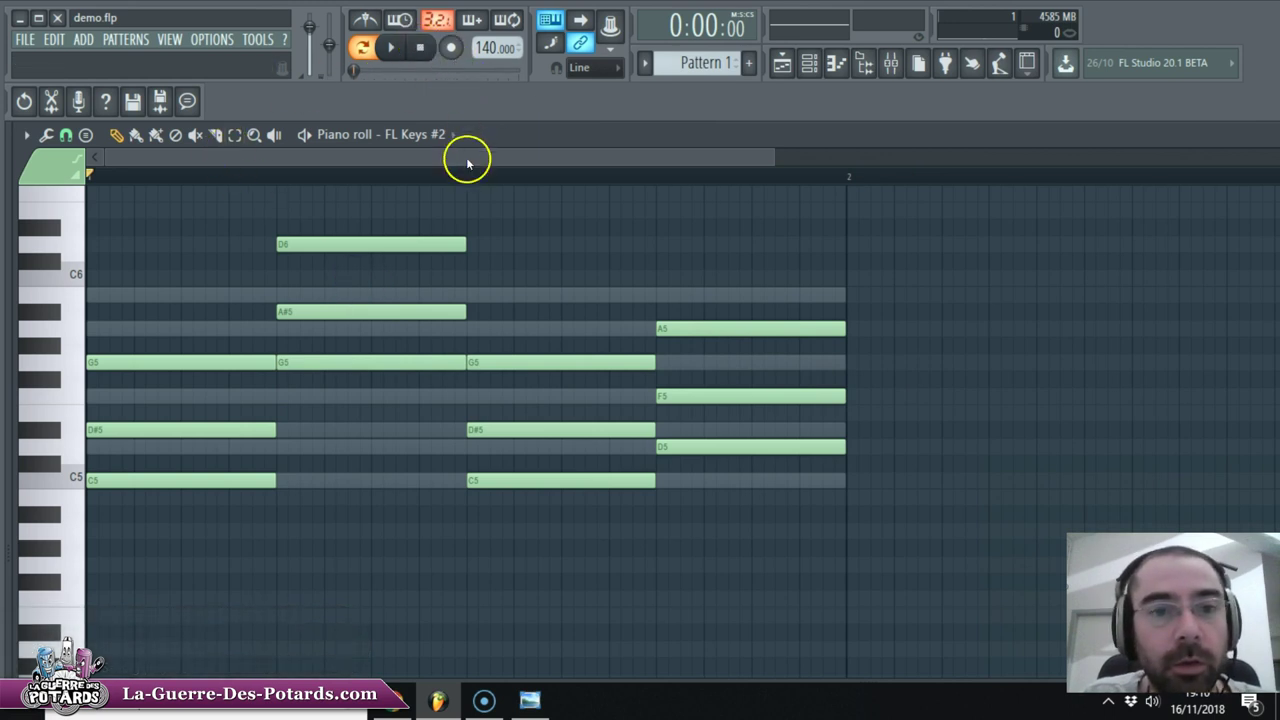
Step: Play back the four-chord progression, check both channels in the channel rack, and save the project
key(space)
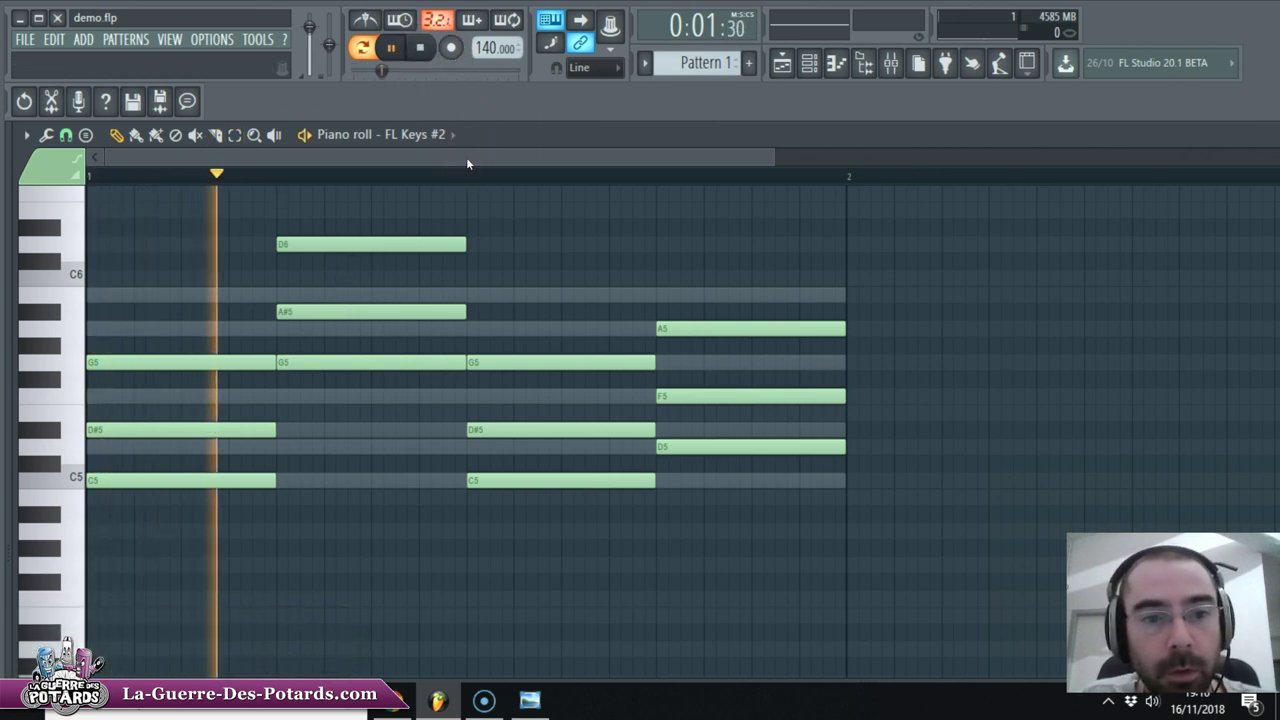
key(space)
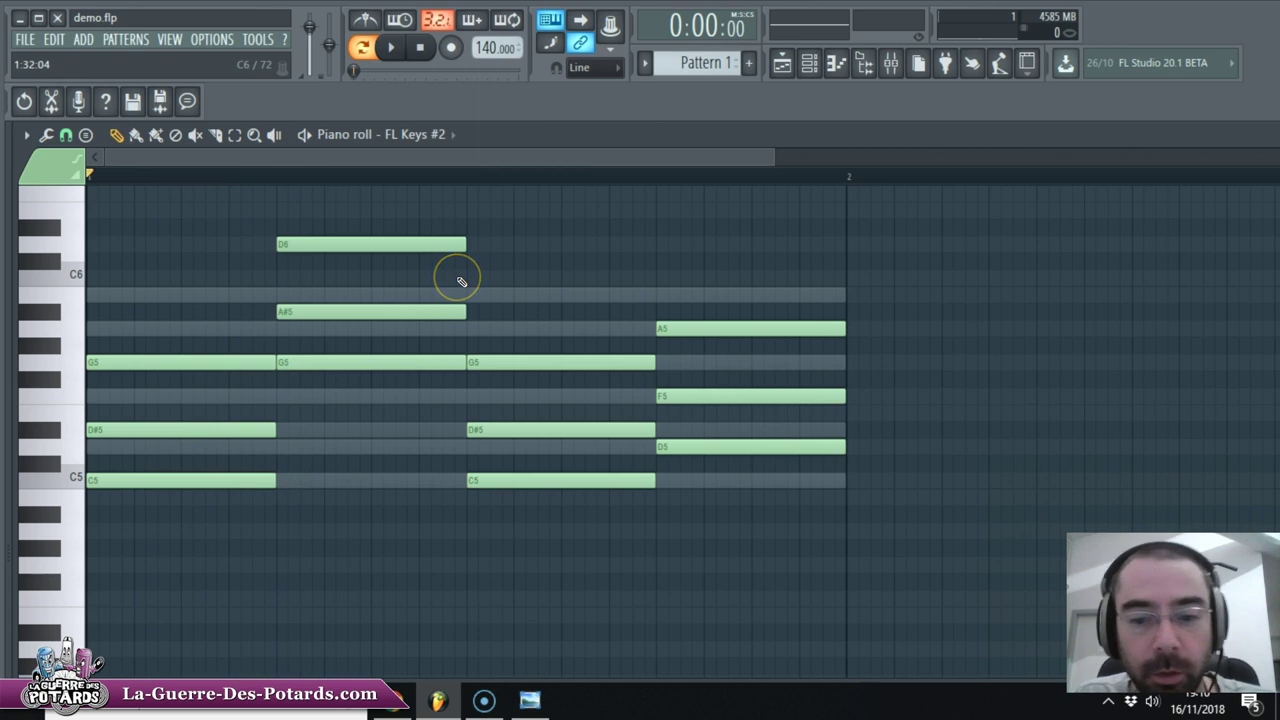
key(F6)
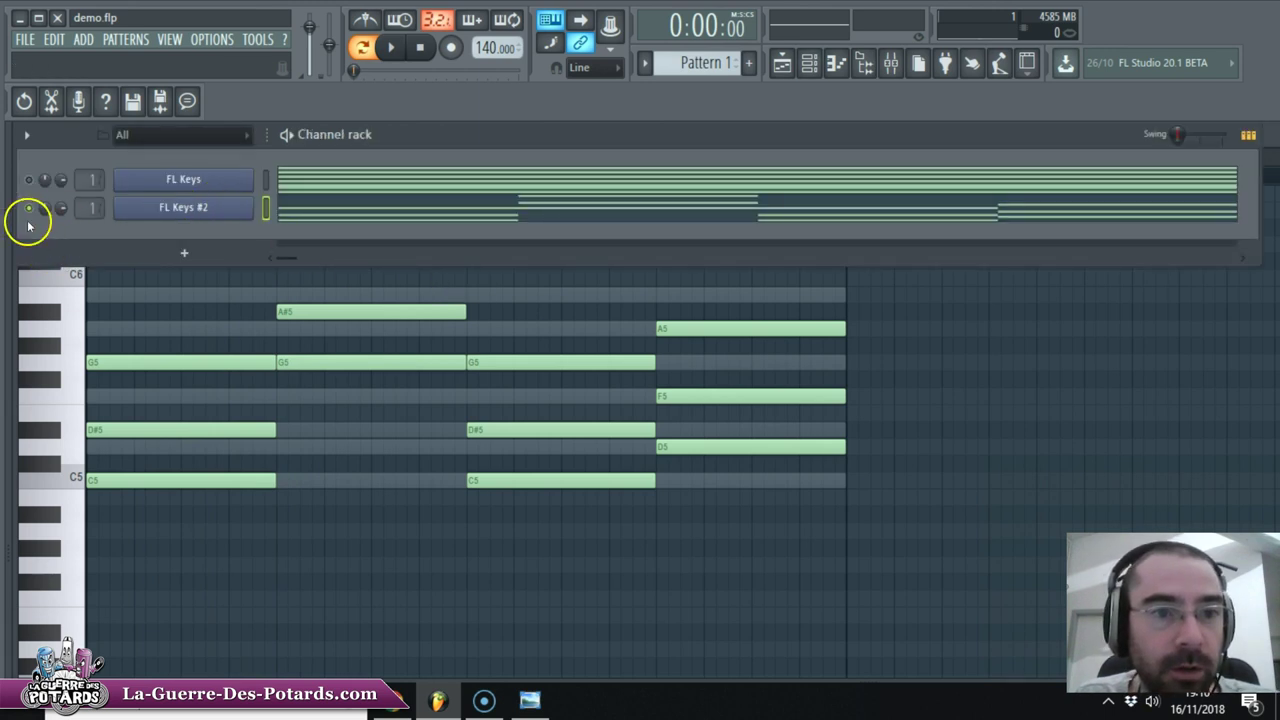
key(F6)
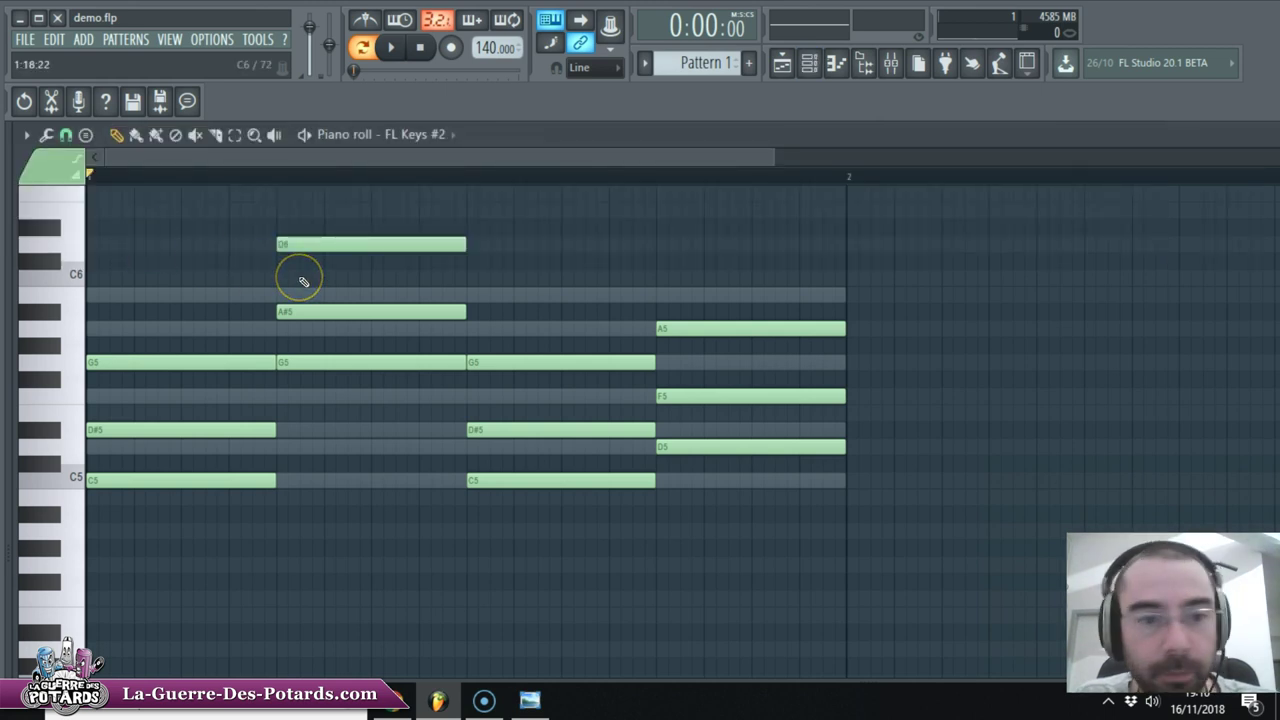
key(space)
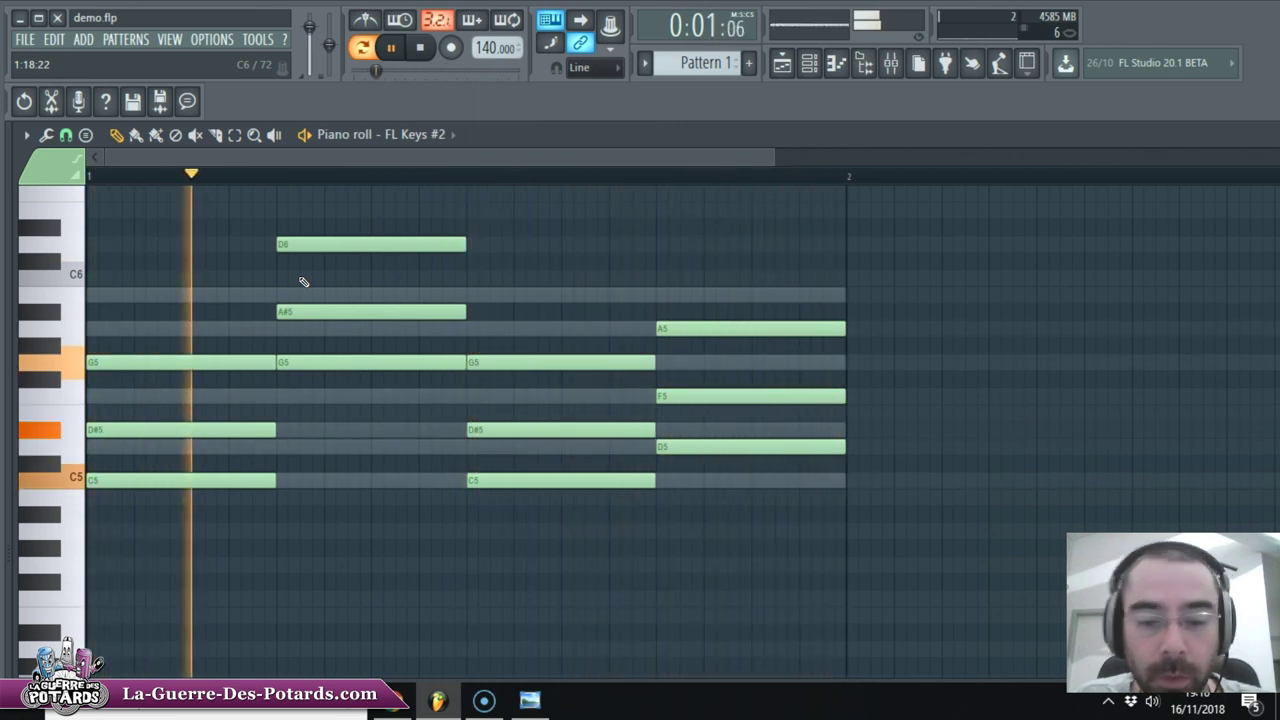
key(space)
key(ctrl+s)
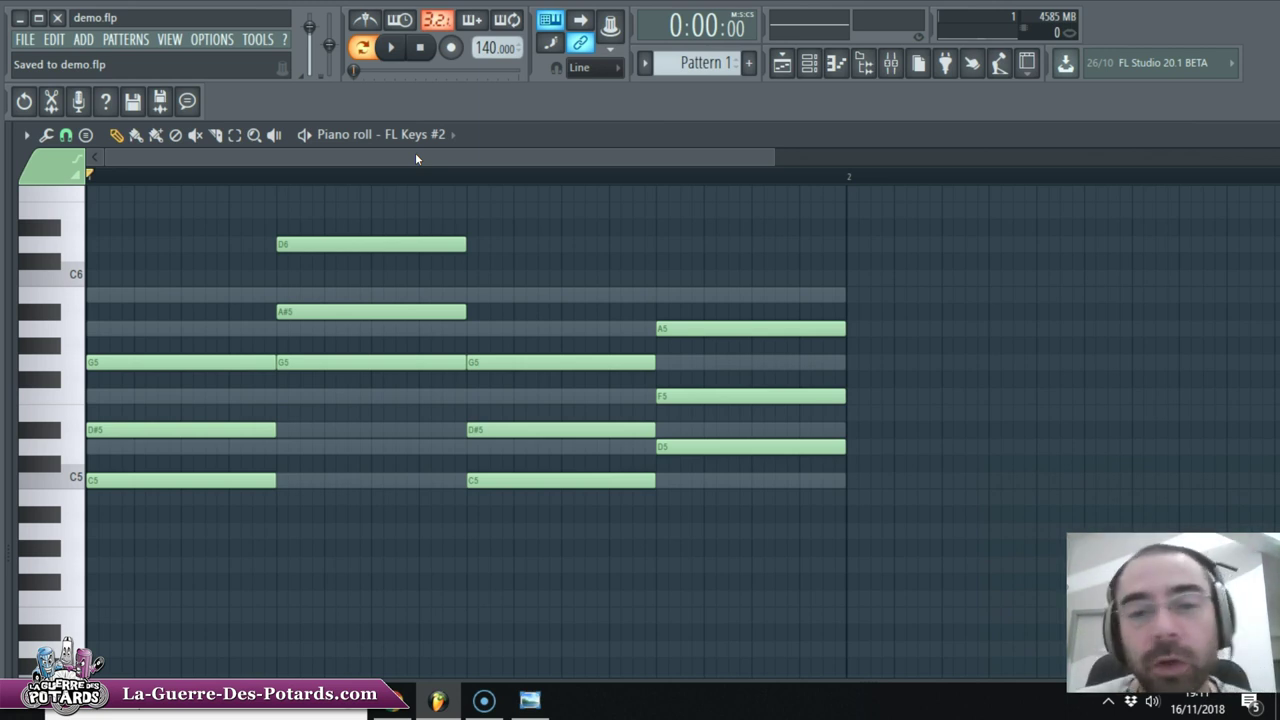
Step: Rename the FL Keys channel to Gamme and the FL Keys #2 channel to Accords
key(F6)
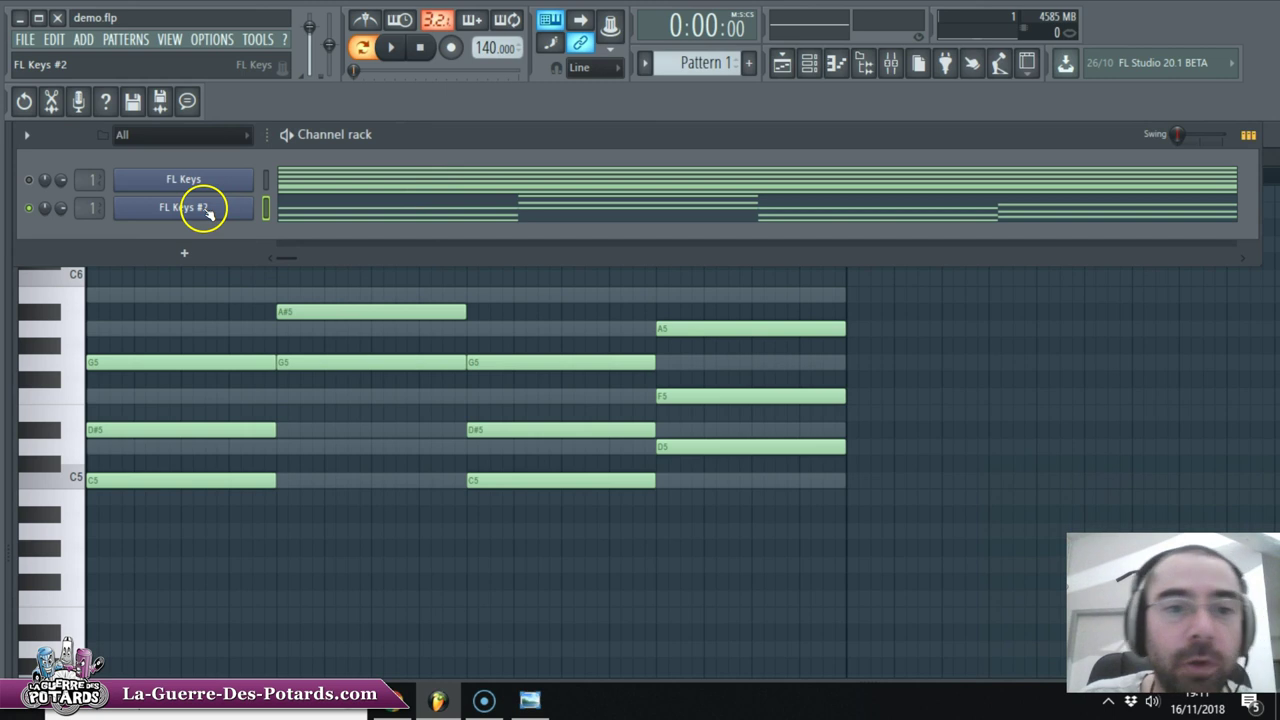
right_click(185, 179)
key(F2)
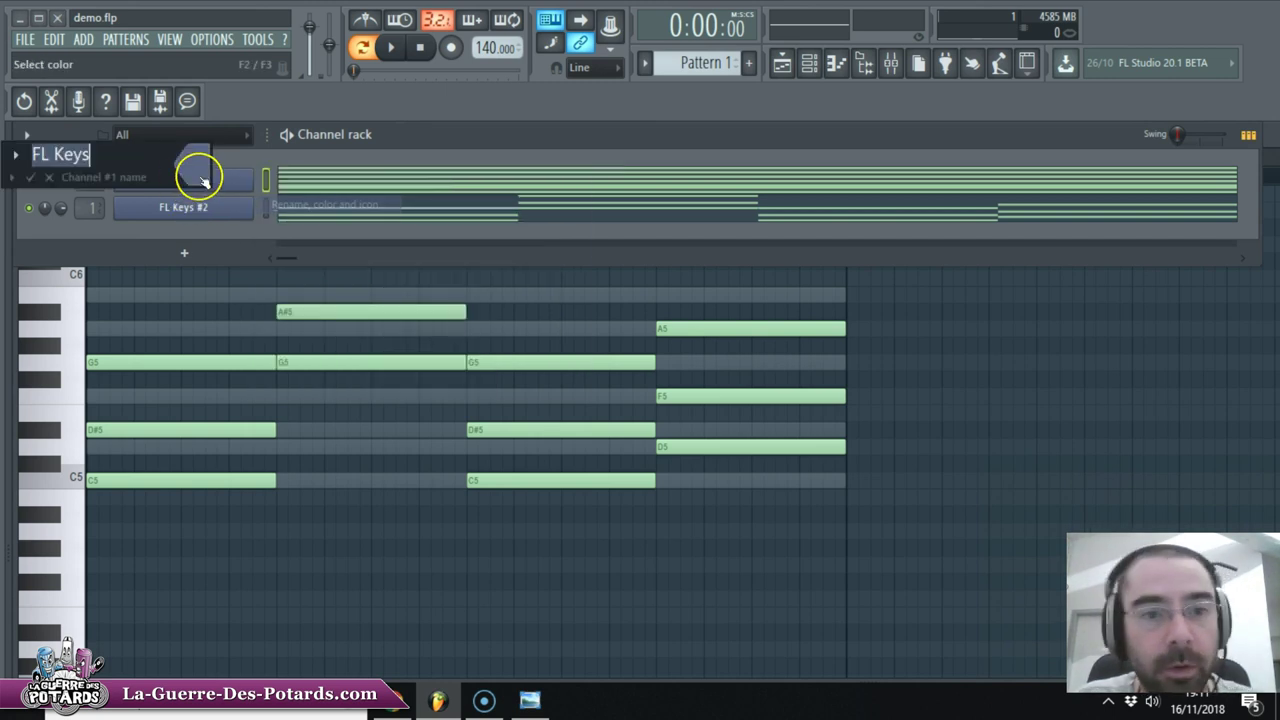
text(Ga)
key(Return)
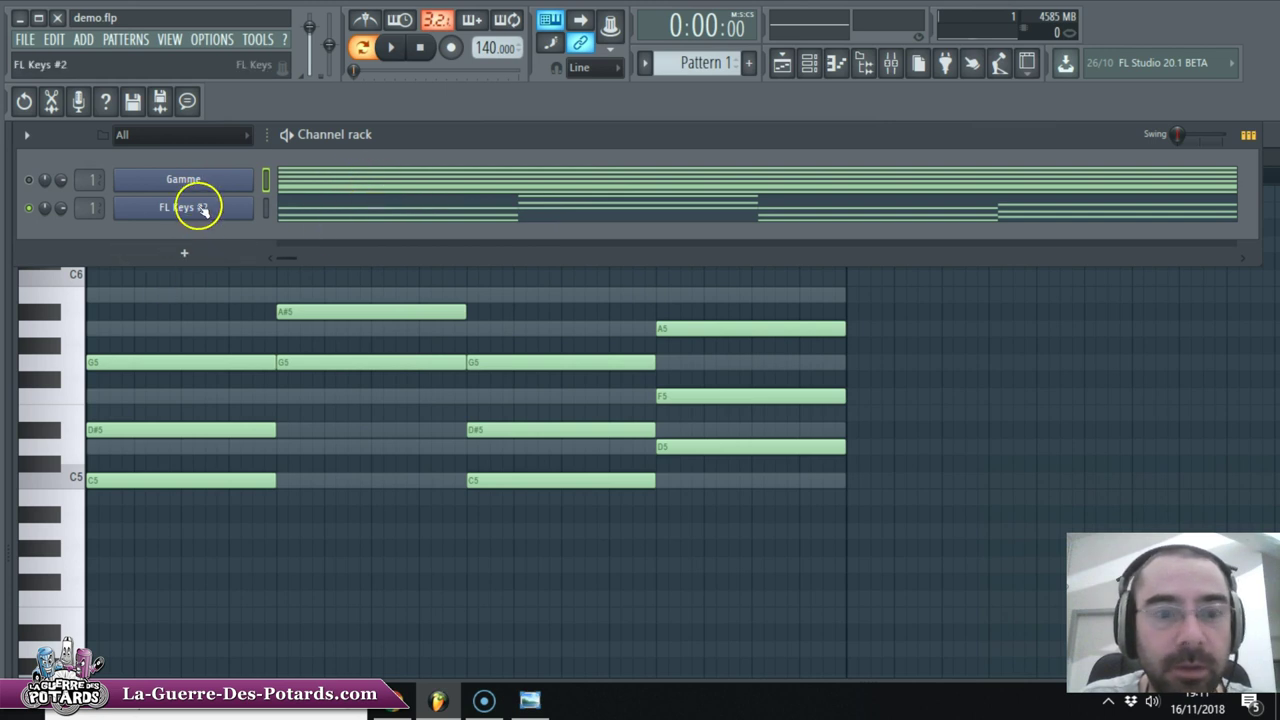
key(F2)
text(Accords)
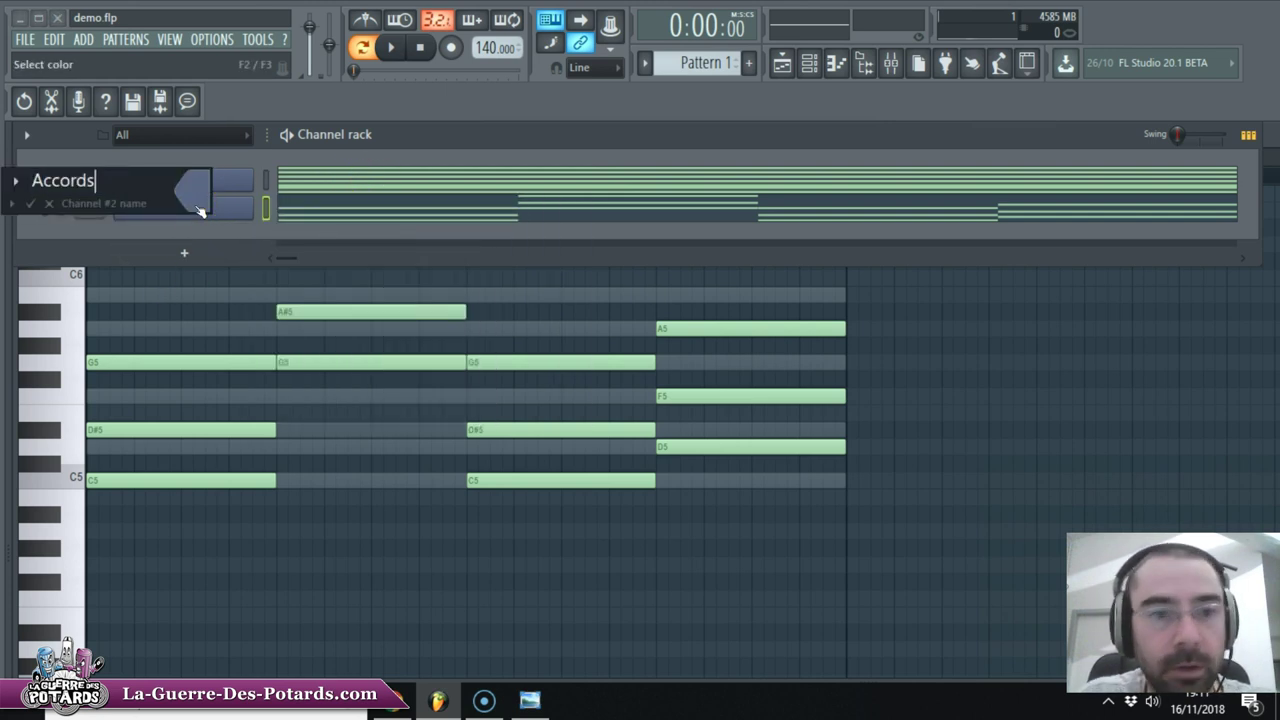
key(Return)
Step: Clone the Accords channel and paste the chord notes into the clone
right_click(198, 209)
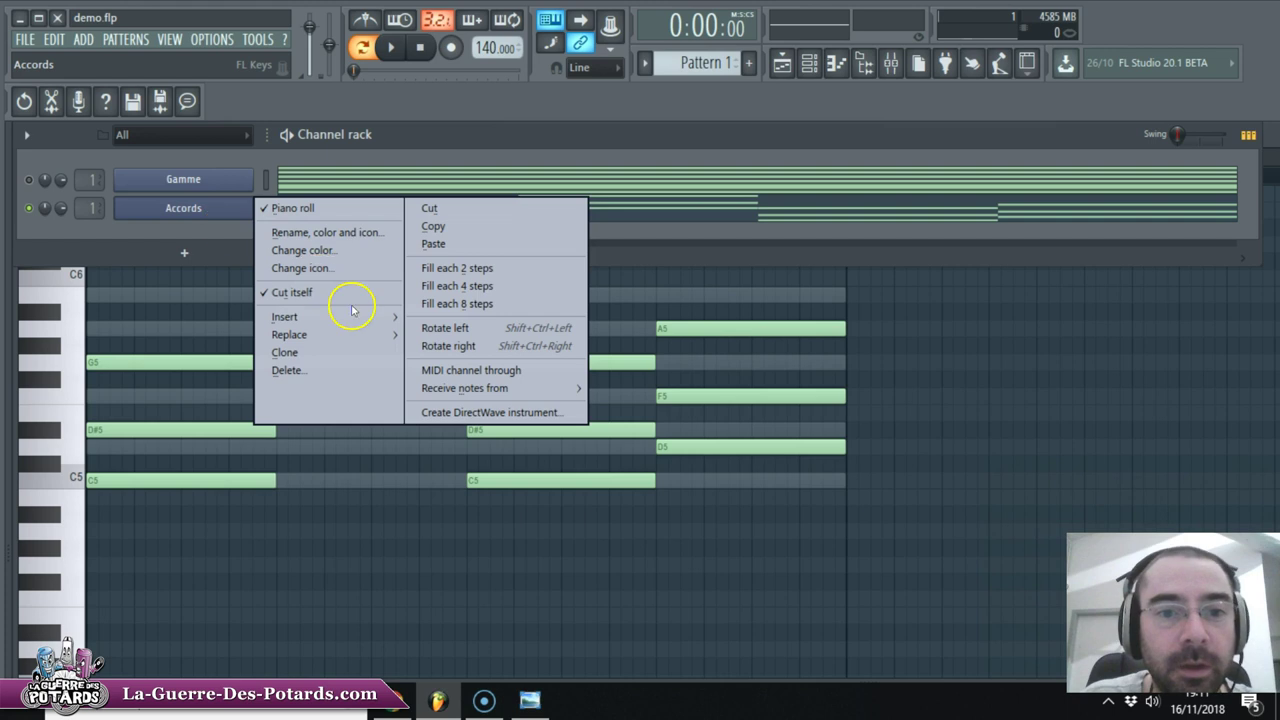
click(326, 351)
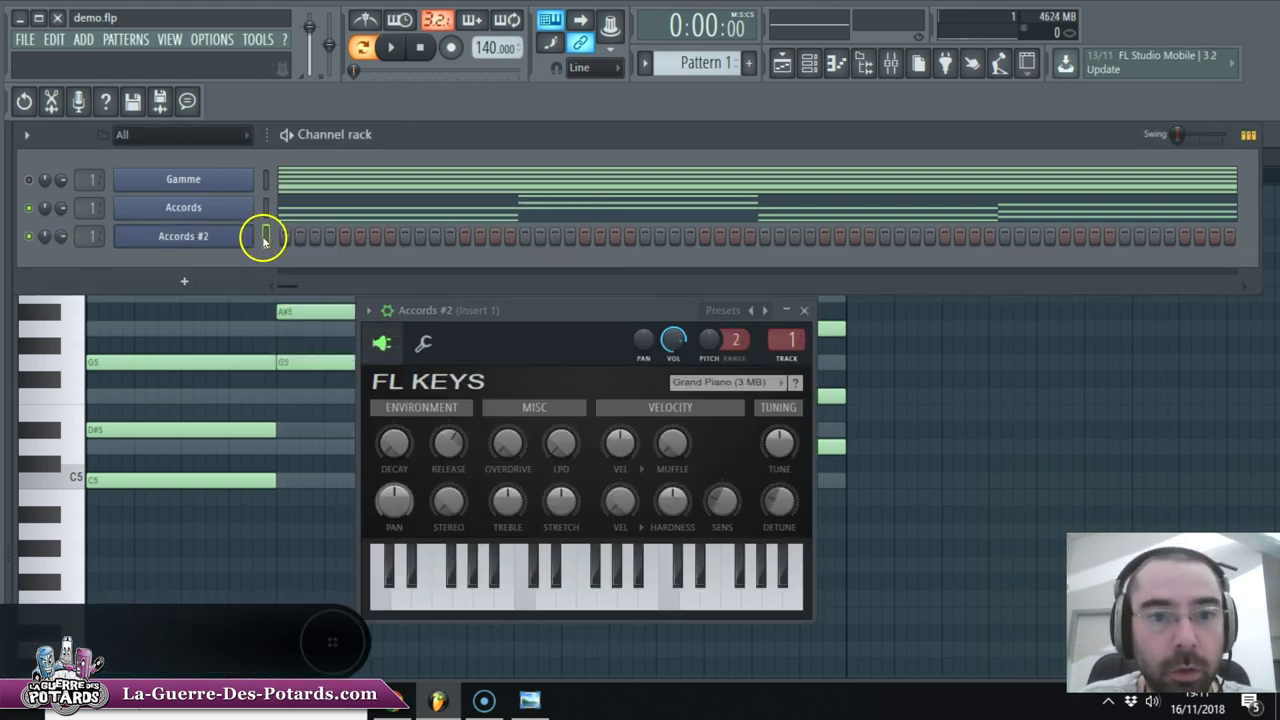
key(ctrl+v)
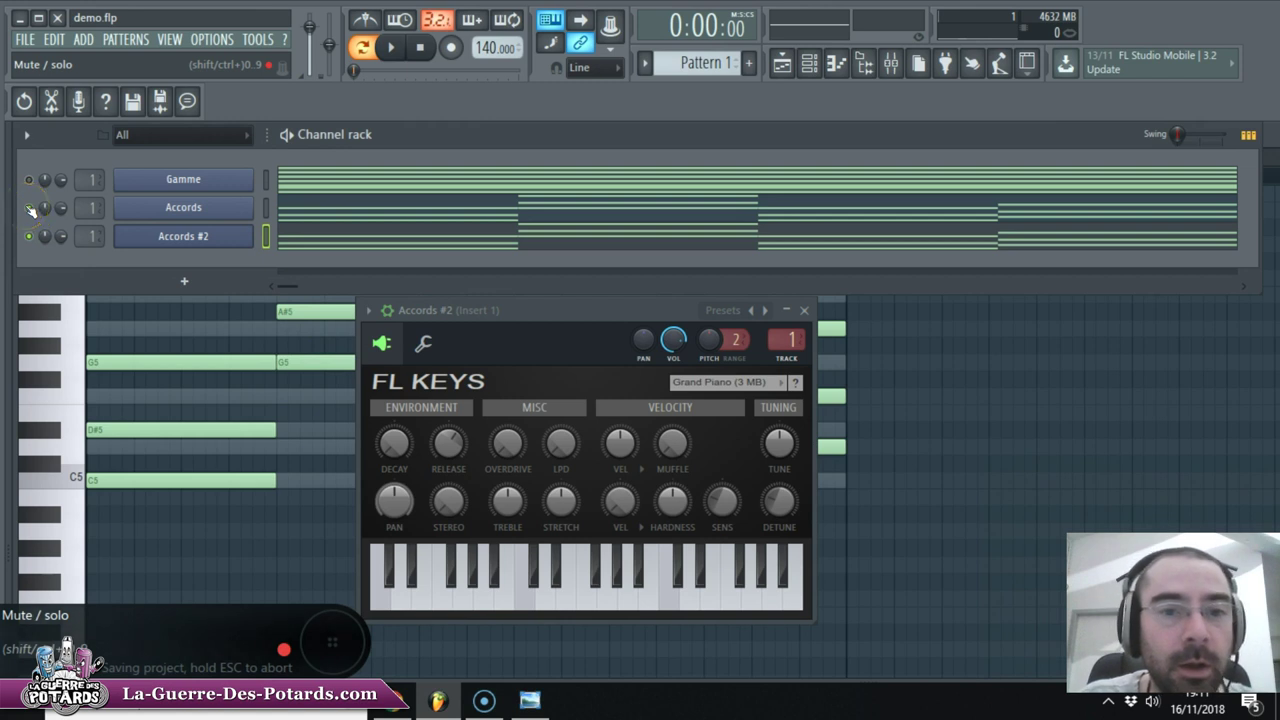
Step: Rename the cloned Accords channel to Basses and save the project
right_click(202, 240)
key(r)
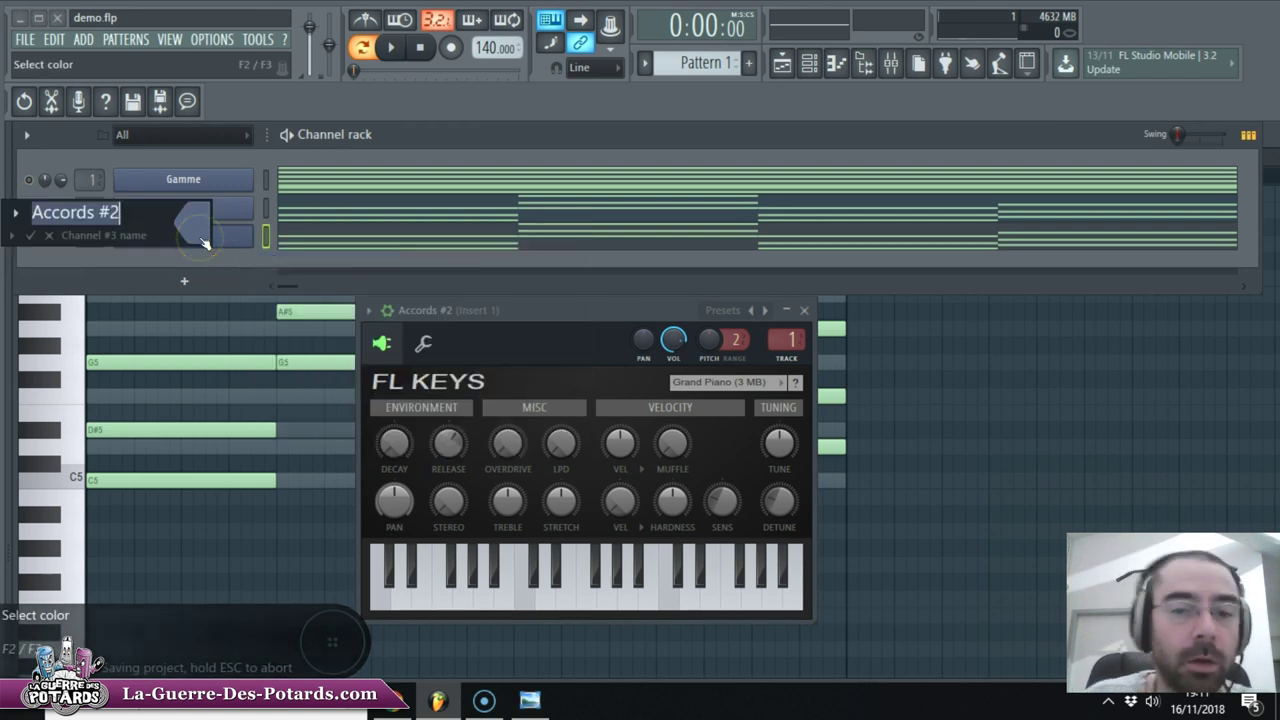
text(Basses)
key(Return)
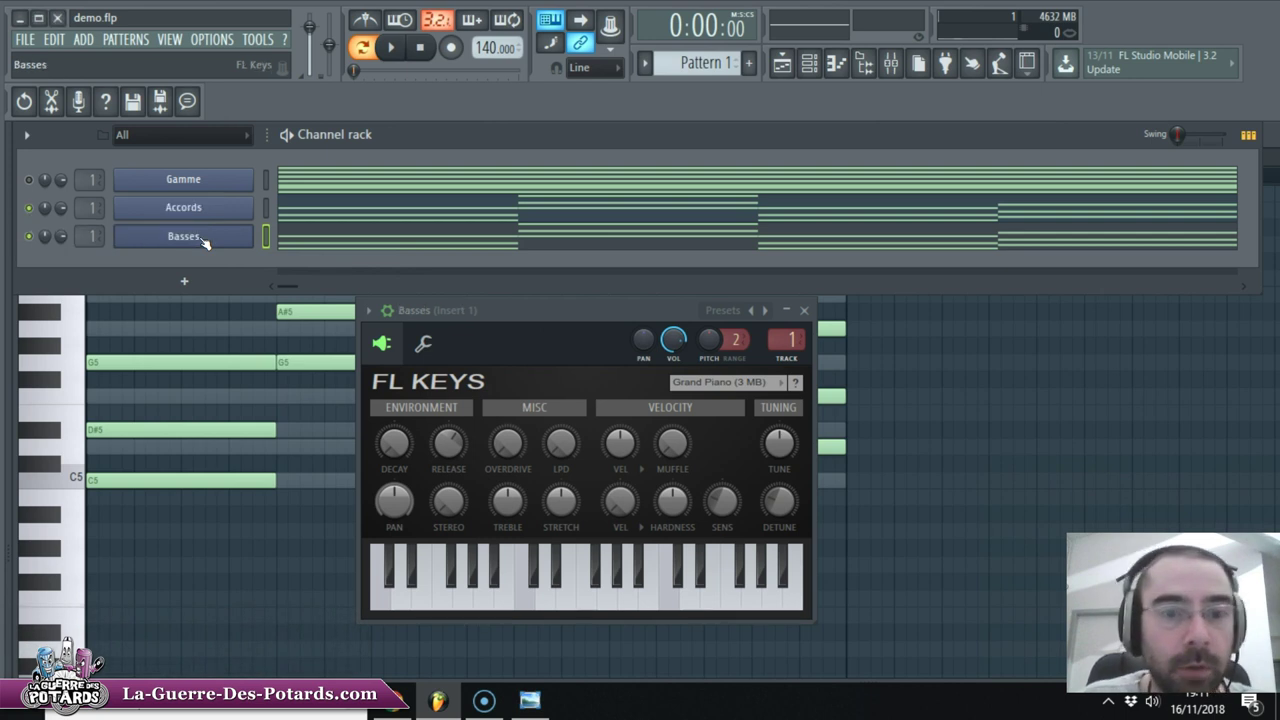
key(ctrl+s)
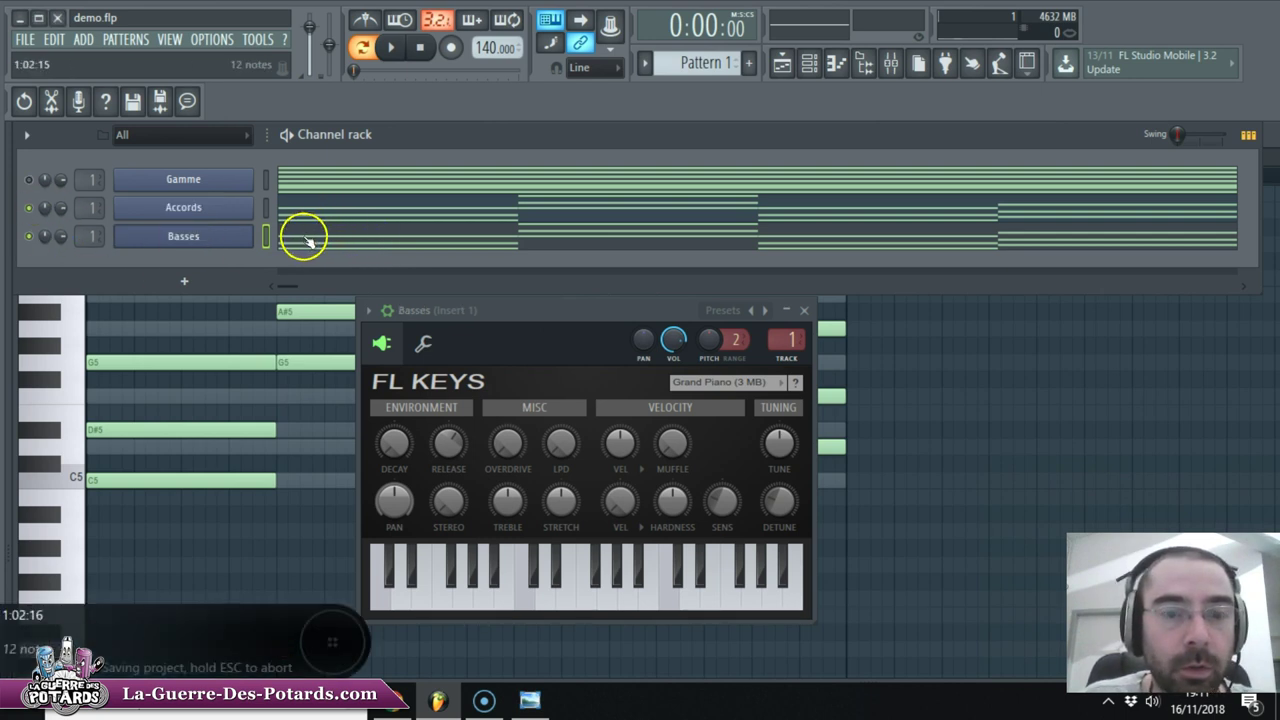
Step: Delete the upper two notes of each chord in Basses, keeping roots C5, G5, C5 and D5, and play the result
click(337, 237)
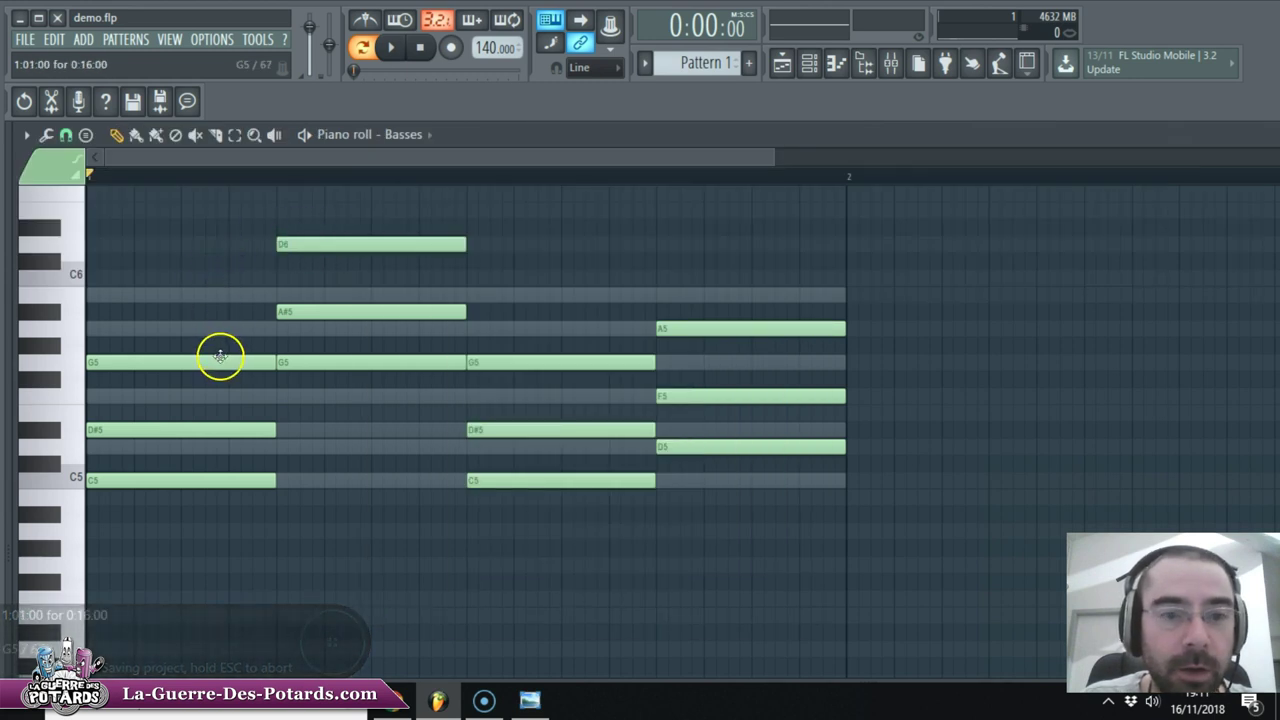
right_click(189, 360)
right_click(185, 428)
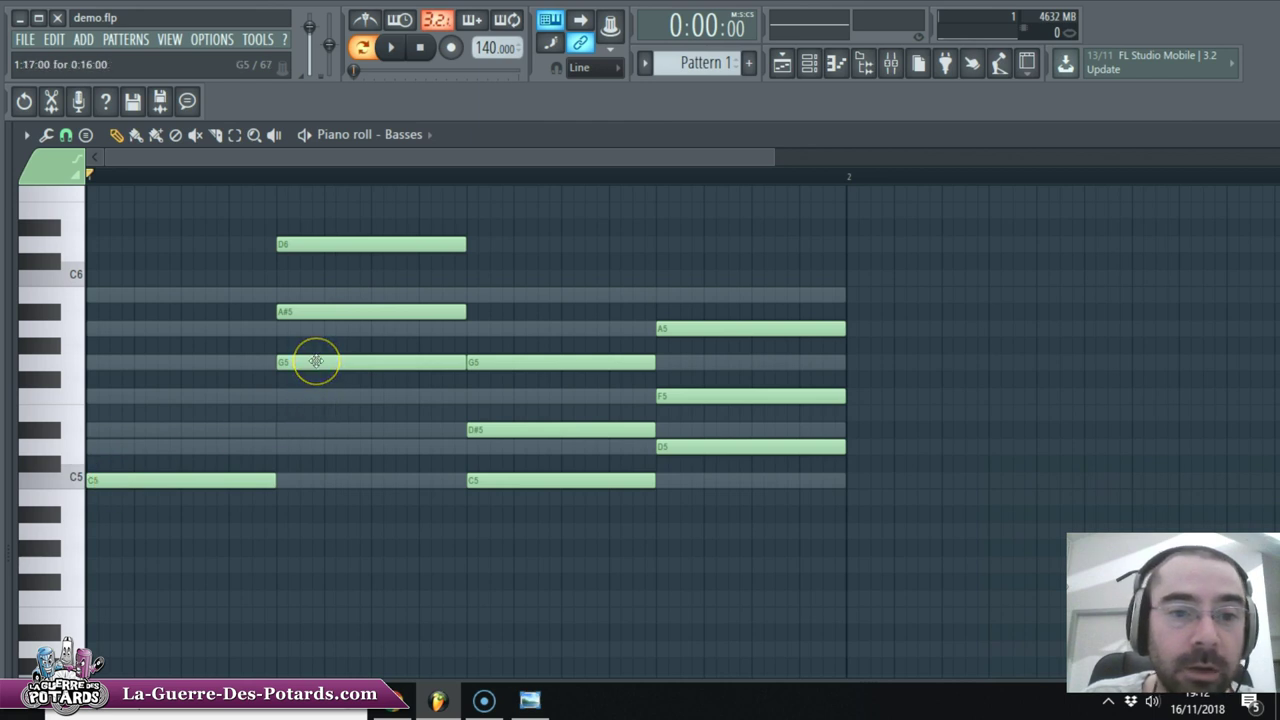
right_click(343, 244)
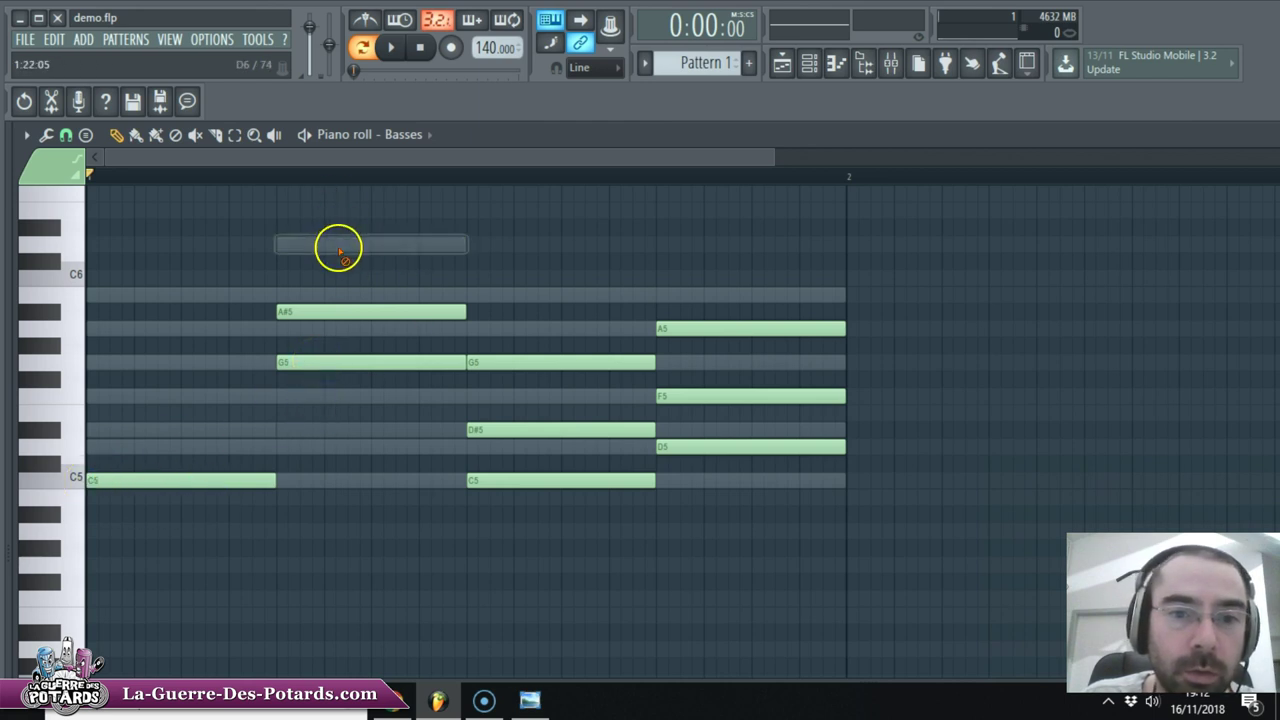
right_click(343, 311)
right_click(555, 362)
right_click(560, 430)
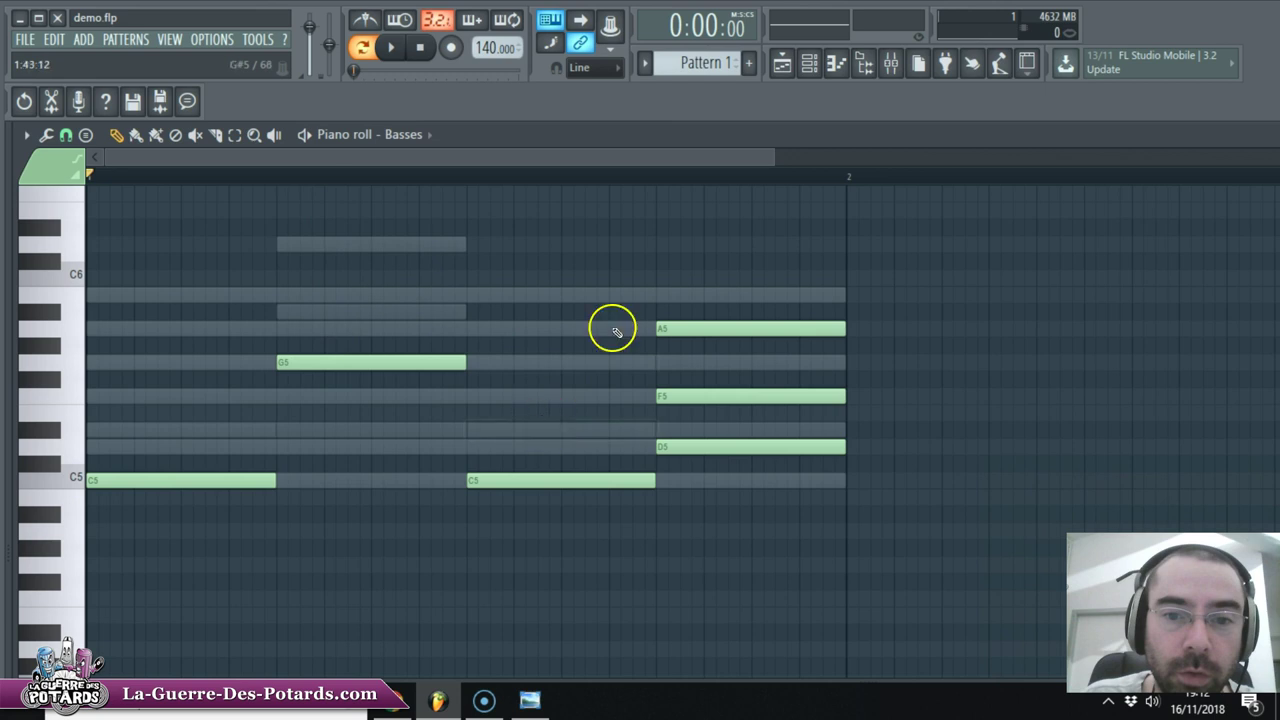
right_click(680, 329)
right_click(730, 397)
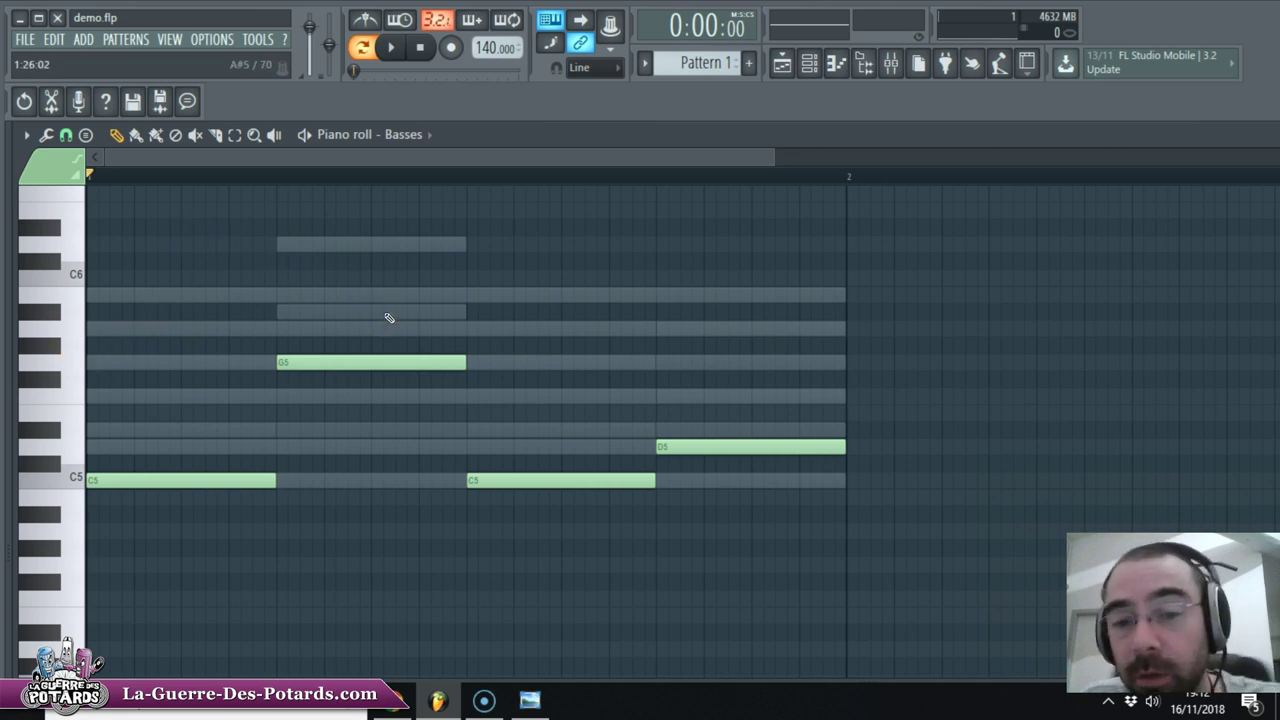
key(space)
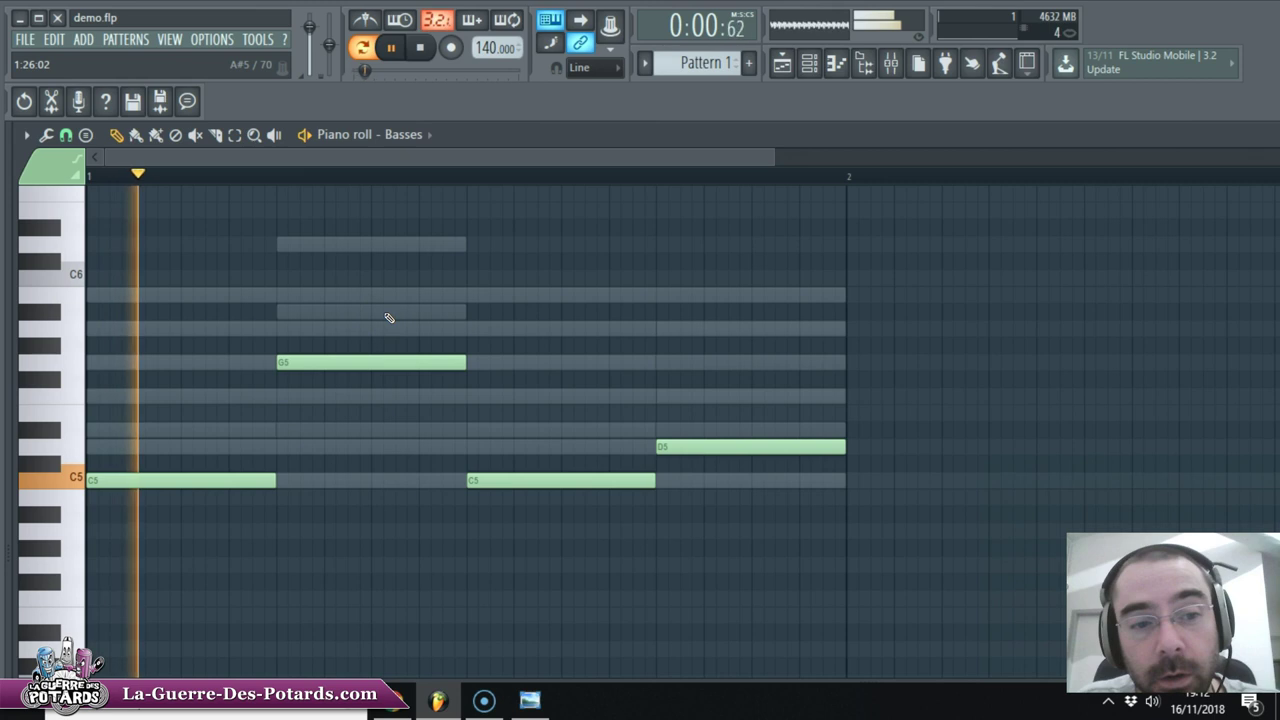
key(space)
Step: Transpose all four bass notes down two octaves to C3, G3, C3 and D3, and play them back
key(ctrl+a)
scroll(226, 277, down, 4)
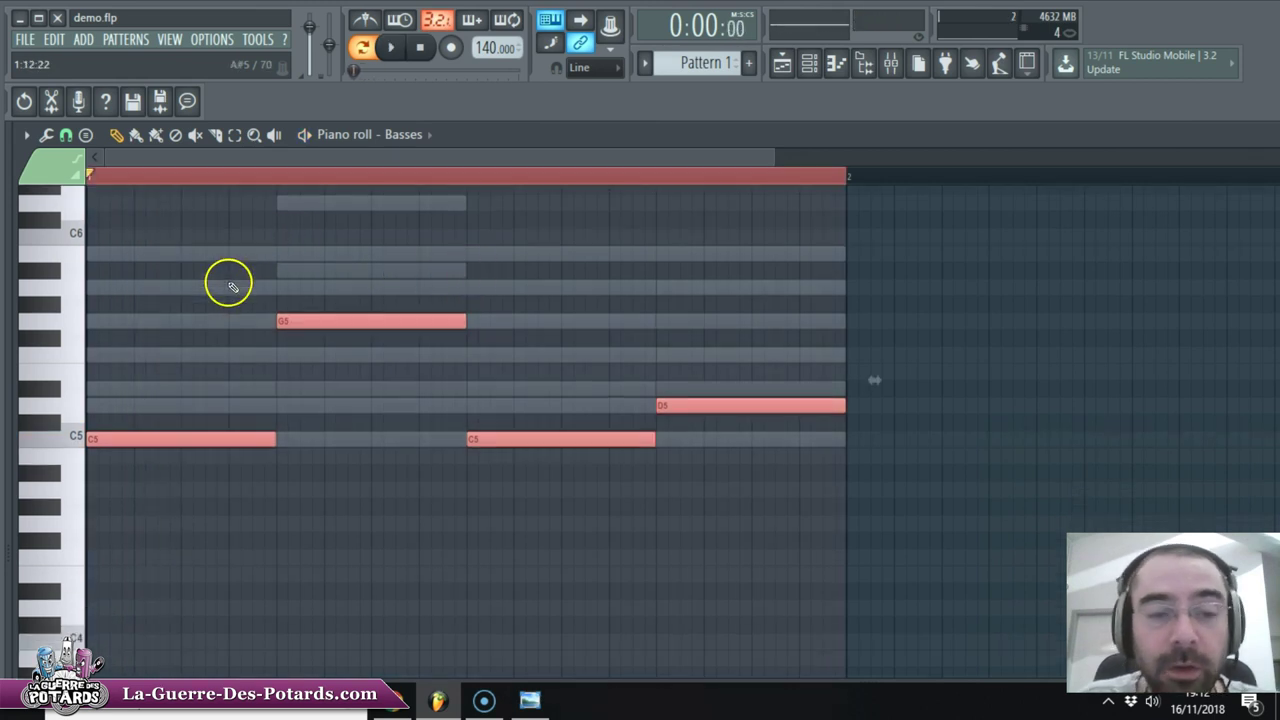
drag(171, 280, 157, 480)
scroll(155, 368, down, 2)
scroll(177, 266, down, 5)
scroll(177, 266, up, 2)
drag(160, 228, 129, 429)
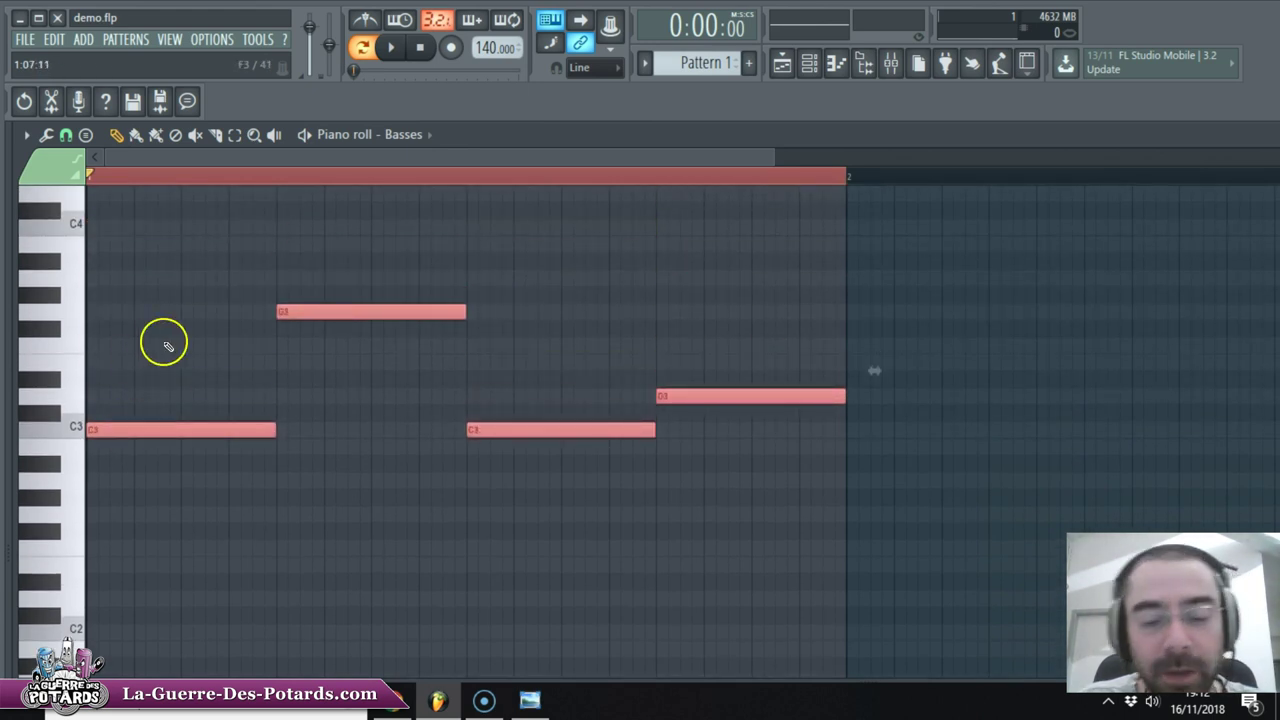
key(space)
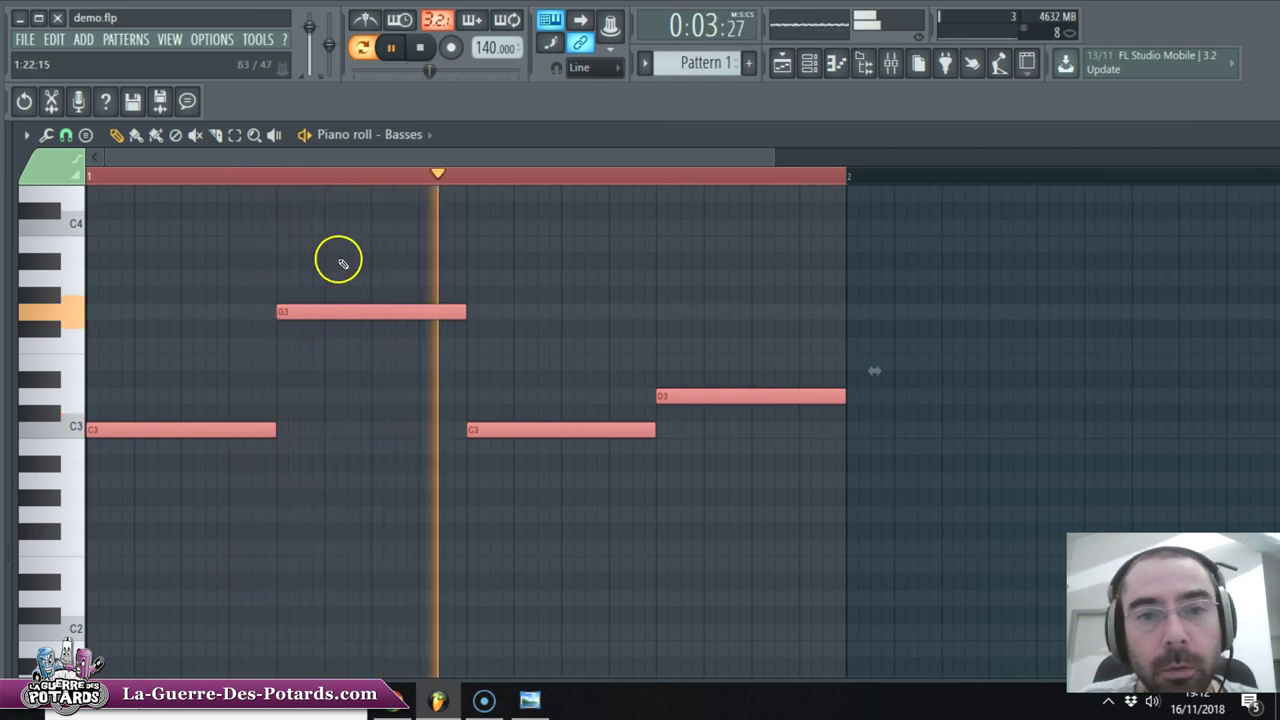
click(421, 48)
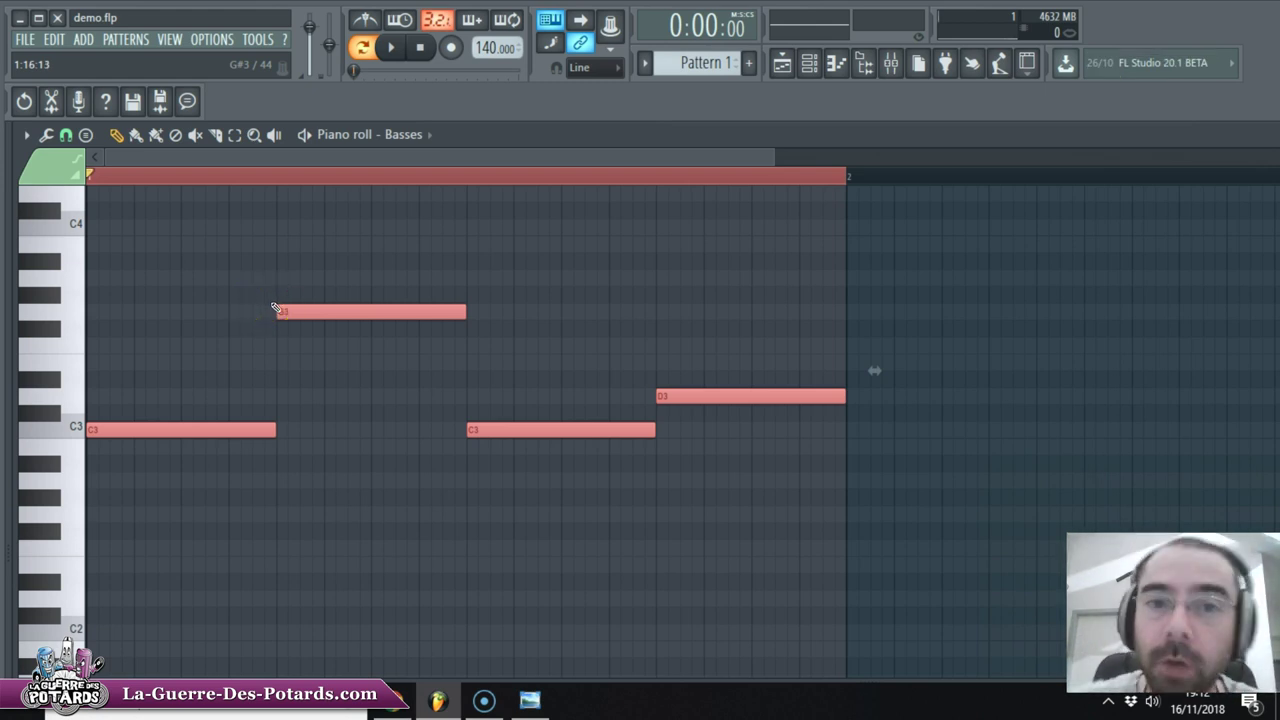
Step: Transpose the selected bass notes down another octave to C2, G2, C2 and D2, play them, and clear the note selection
scroll(240, 320, down, 3)
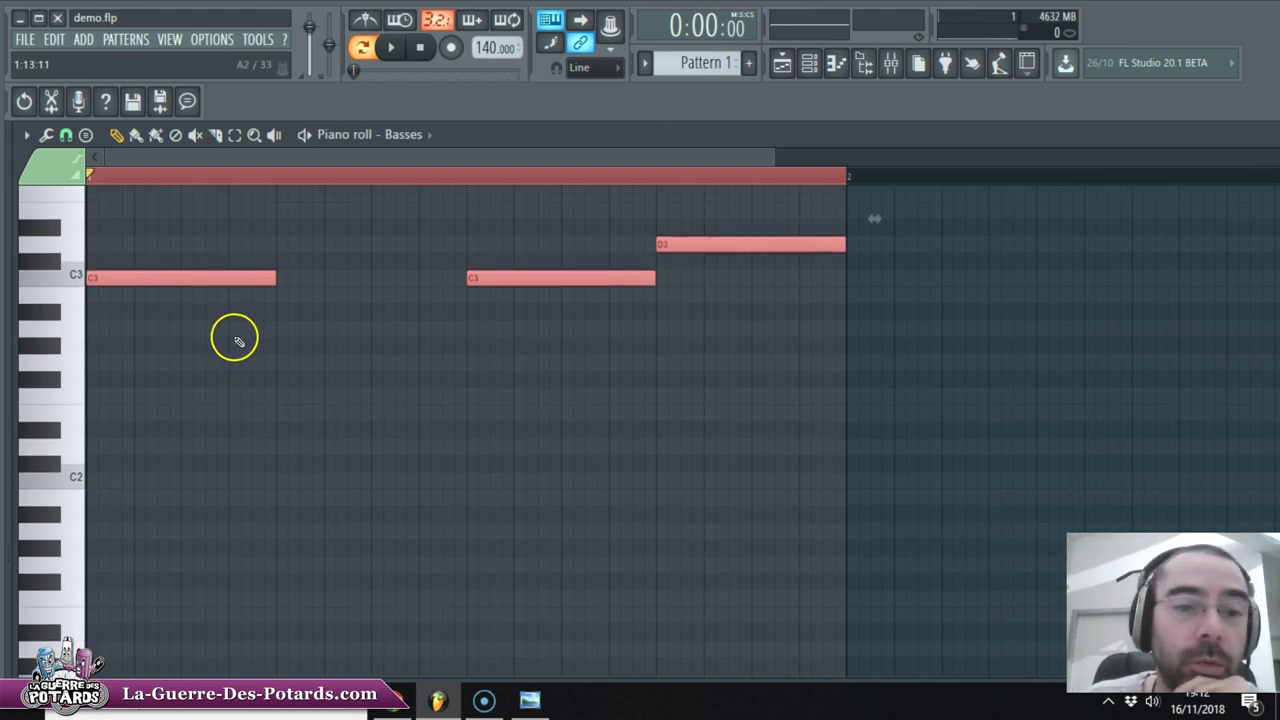
scroll(226, 303, up, 1)
drag(198, 330, 166, 531)
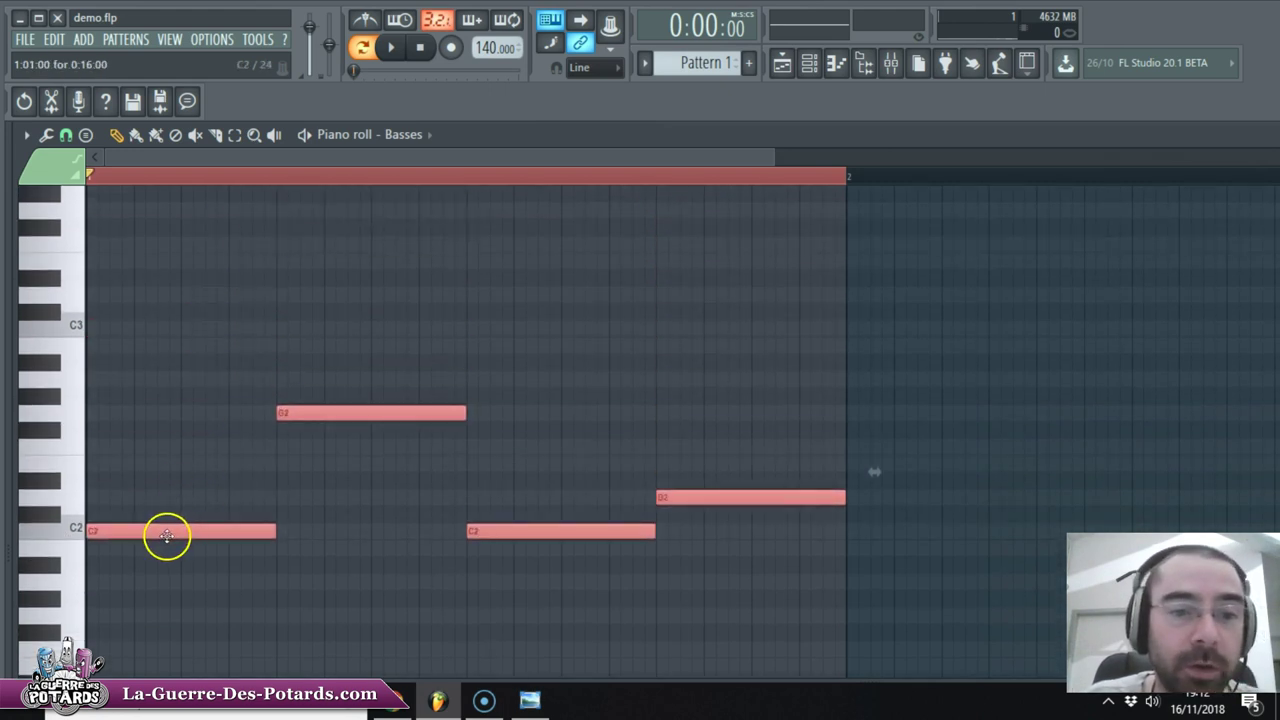
key(space)
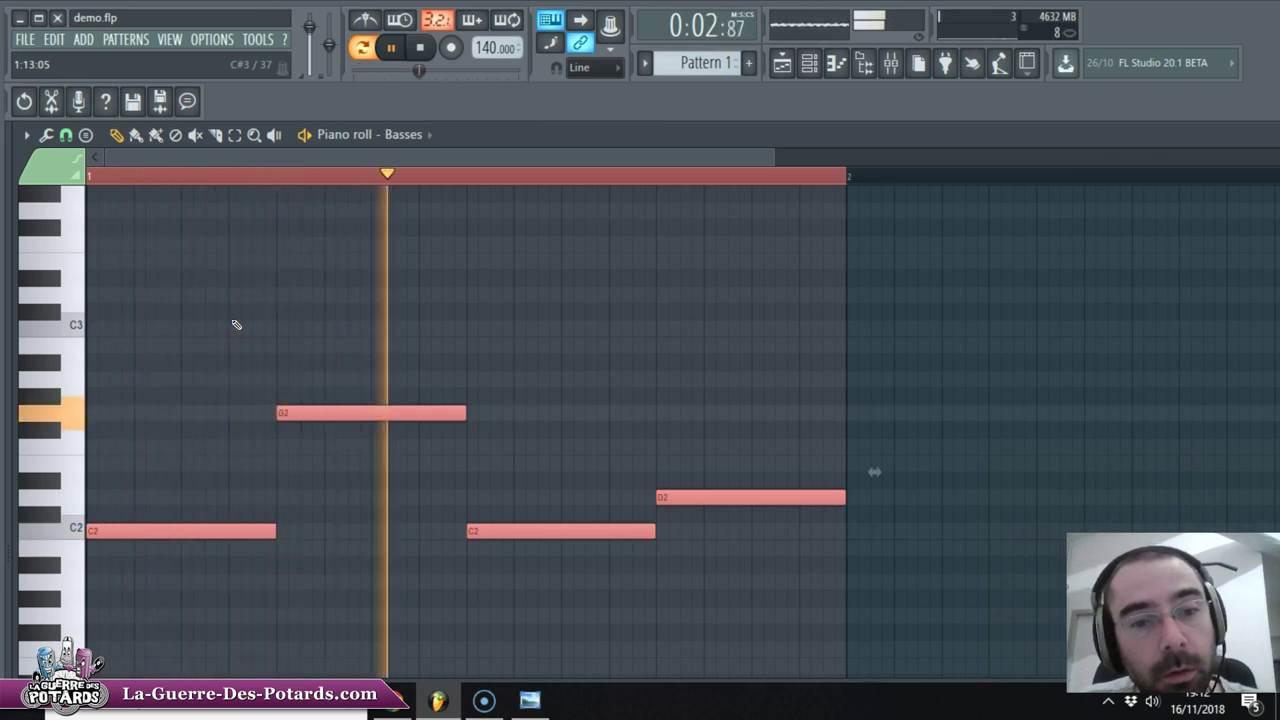
scroll(236, 325, down, 5)
scroll(234, 328, up, 2)
key(space)
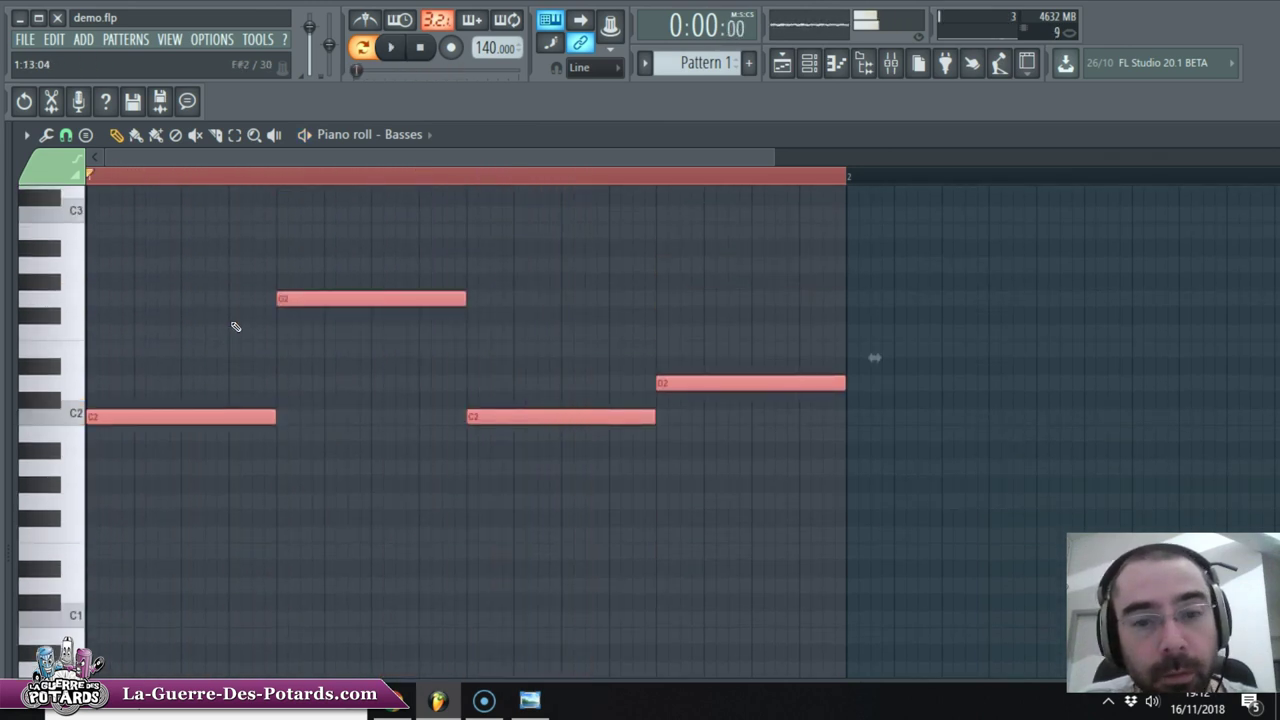
scroll(216, 330, up, 1)
scroll(220, 331, up, 1)
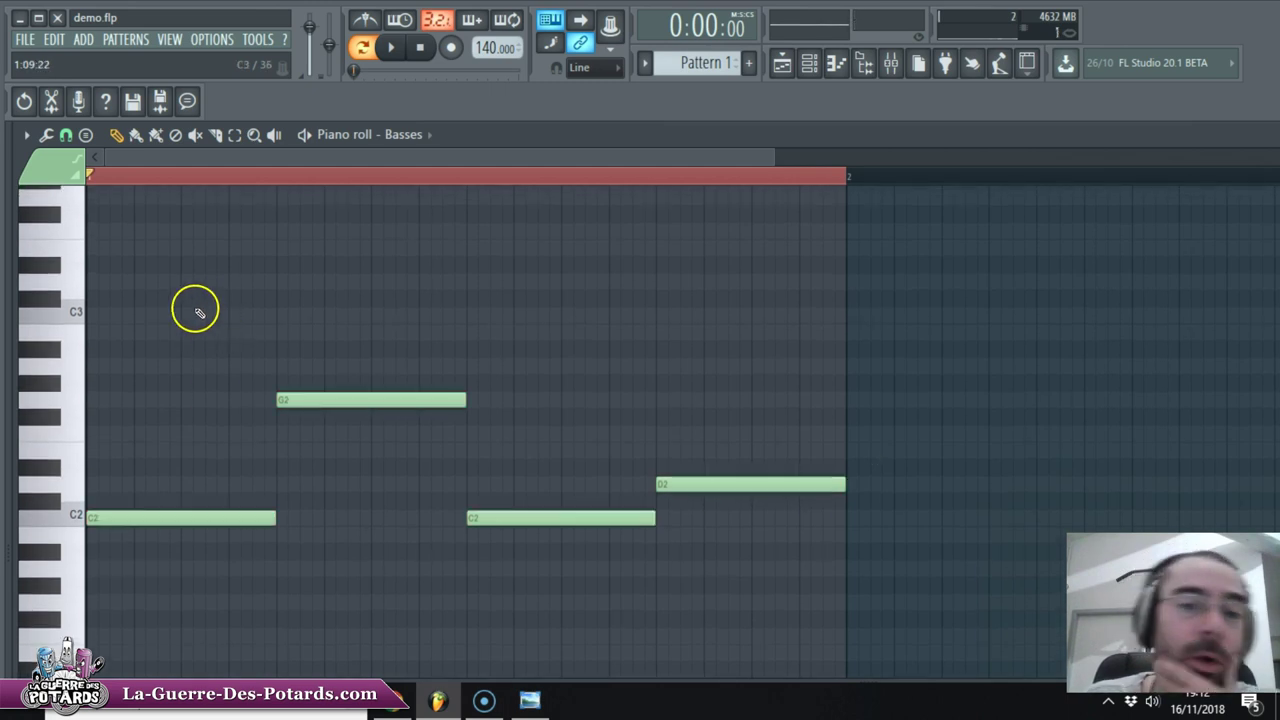
Step: Add a C1 bass note at the start of bar 1 and stretch it across the whole bar
scroll(200, 320, up, 10)
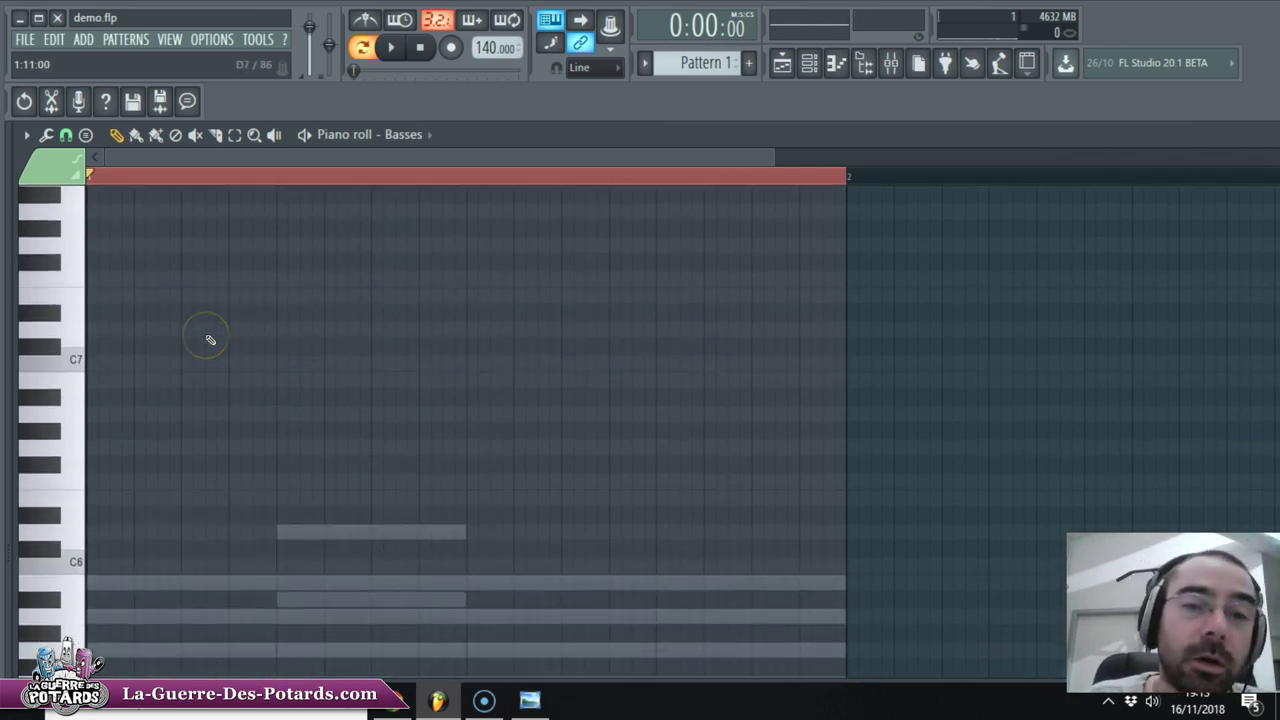
scroll(208, 338, down, 10)
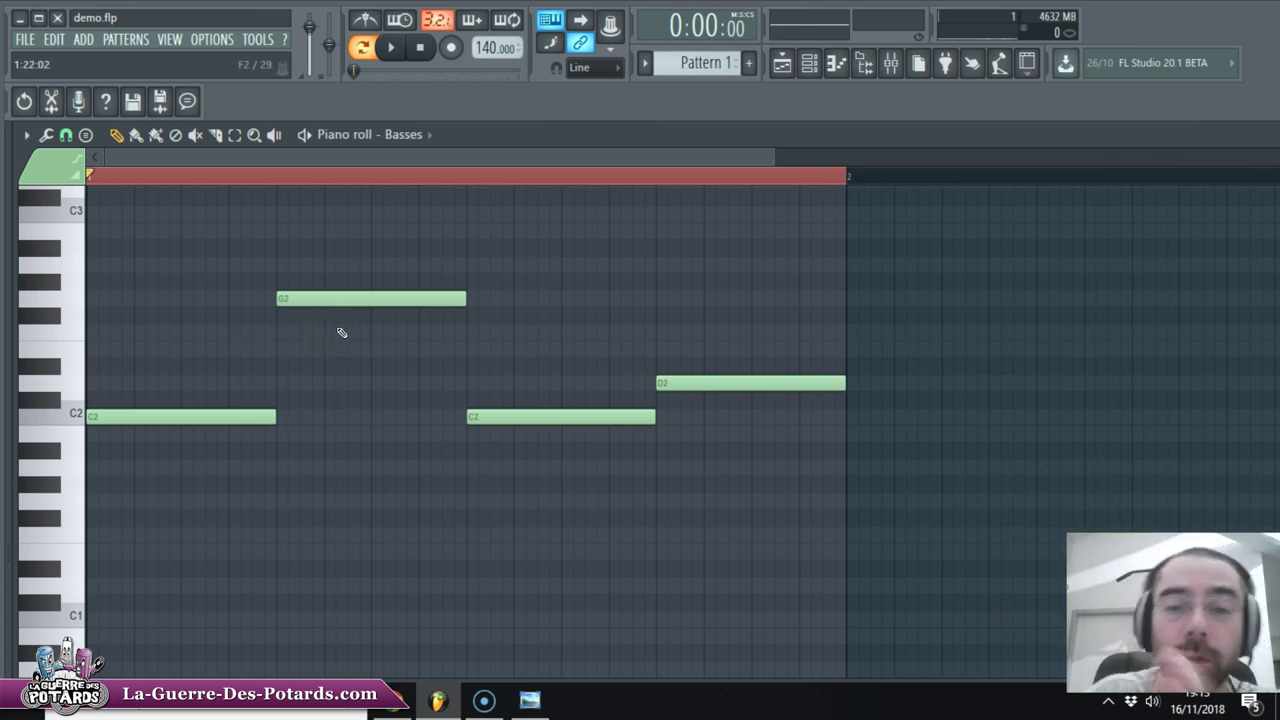
scroll(309, 294, down, 3)
mouse_move(206, 314)
mouse_down()
mouse_move(228, 417)
mouse_move(214, 506)
mouse_move(189, 520)
mouse_up()
drag(277, 520, 849, 549)
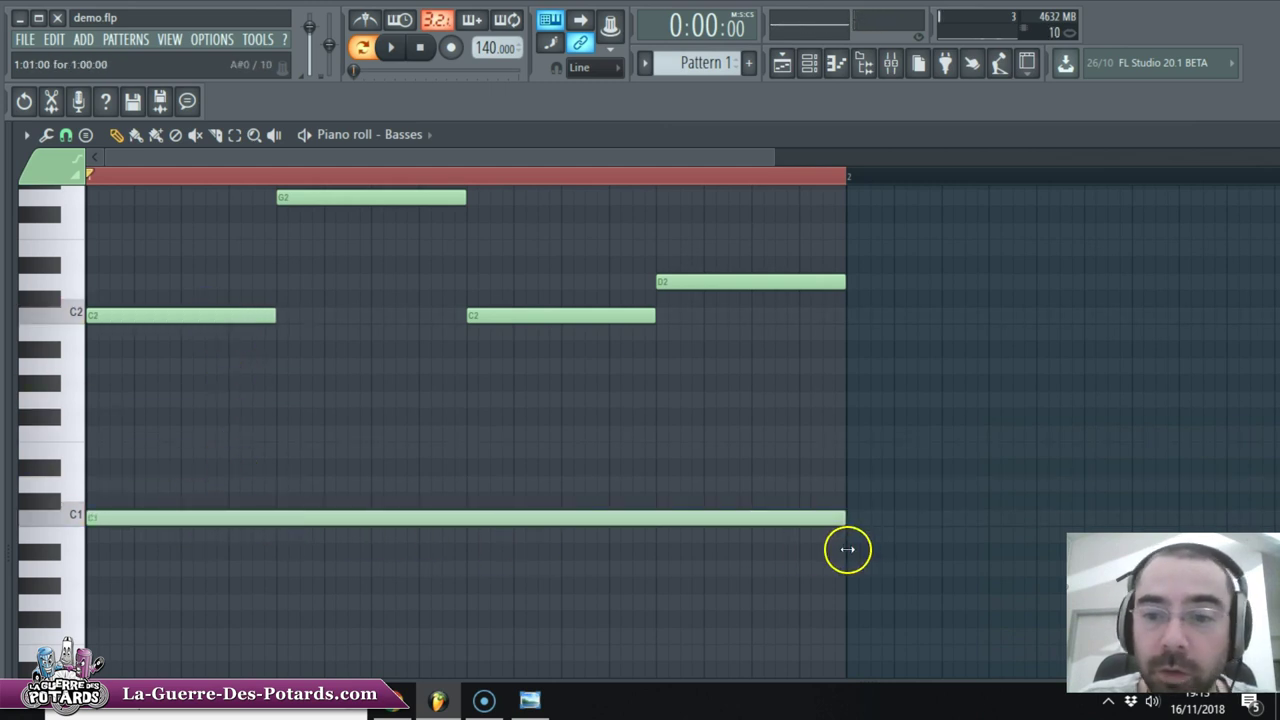
scroll(274, 364, up, 3)
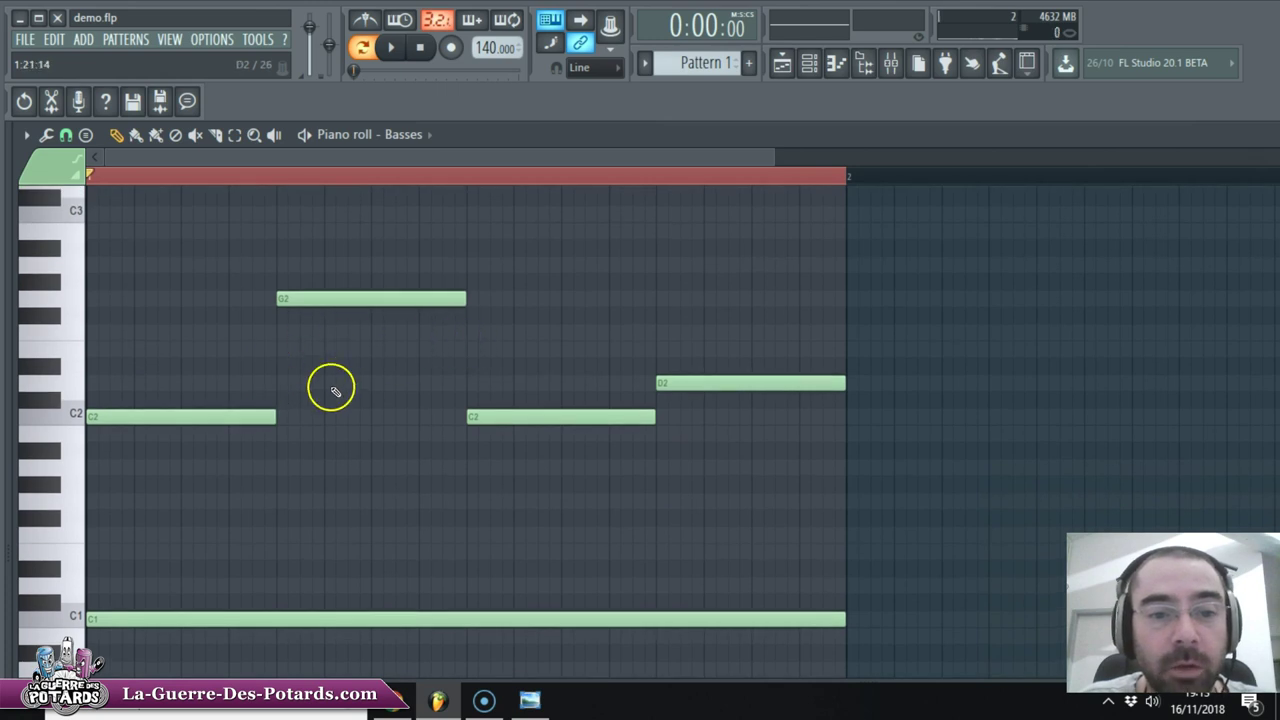
Step: Play the pattern and mute and unmute the Basses channel to compare the chords with and without the bass line
scroll(257, 471, down, 4)
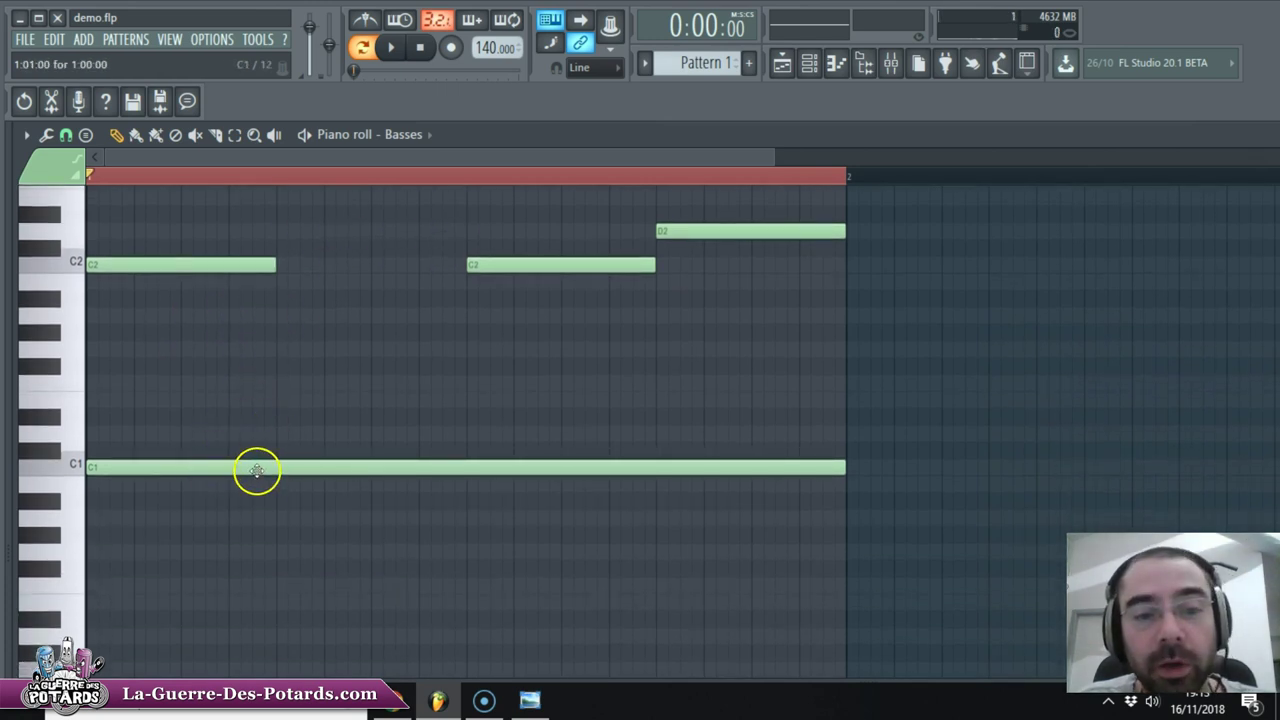
scroll(330, 418, up, 2)
scroll(330, 418, up, 2)
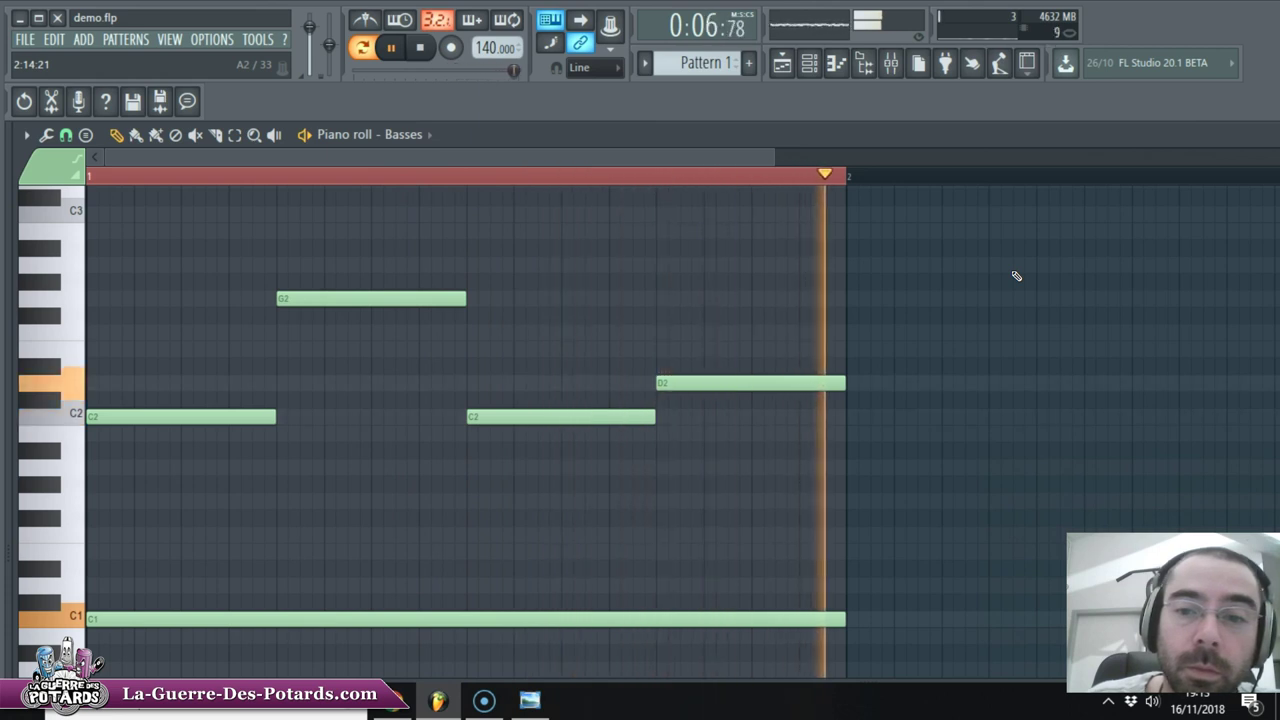
key(F6)
click(251, 258)
click(31, 236)
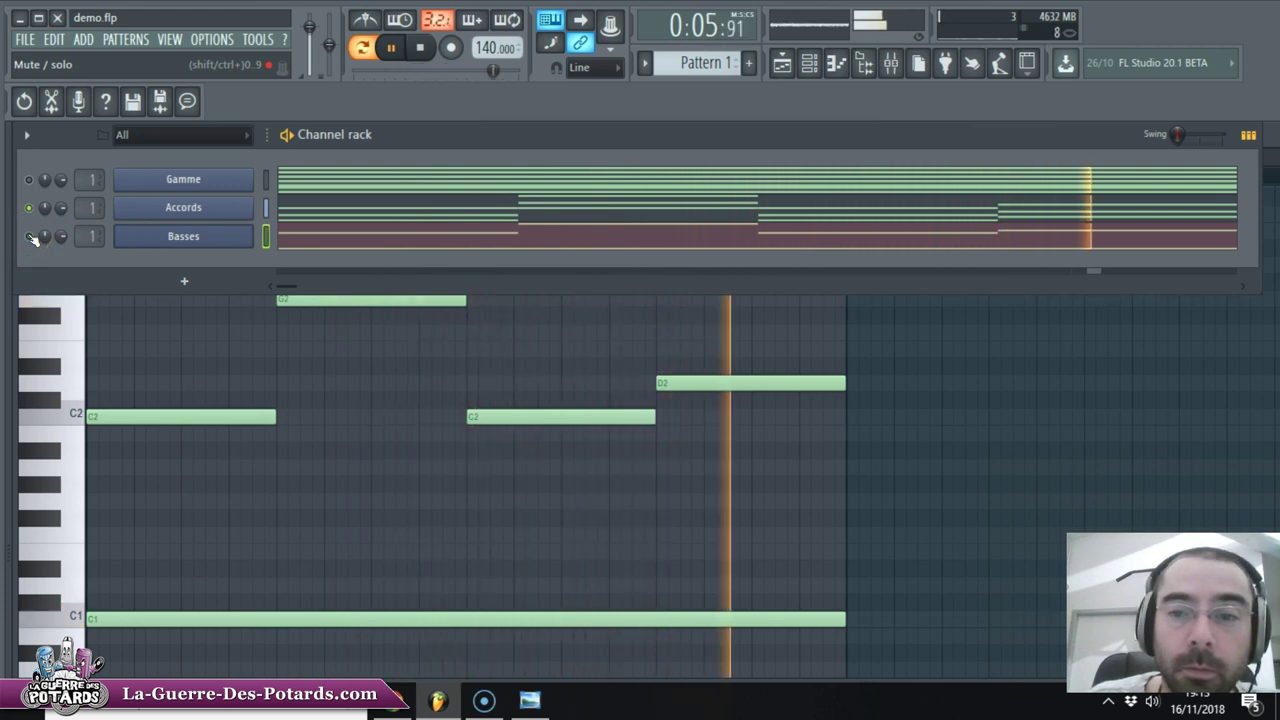
click(31, 236)
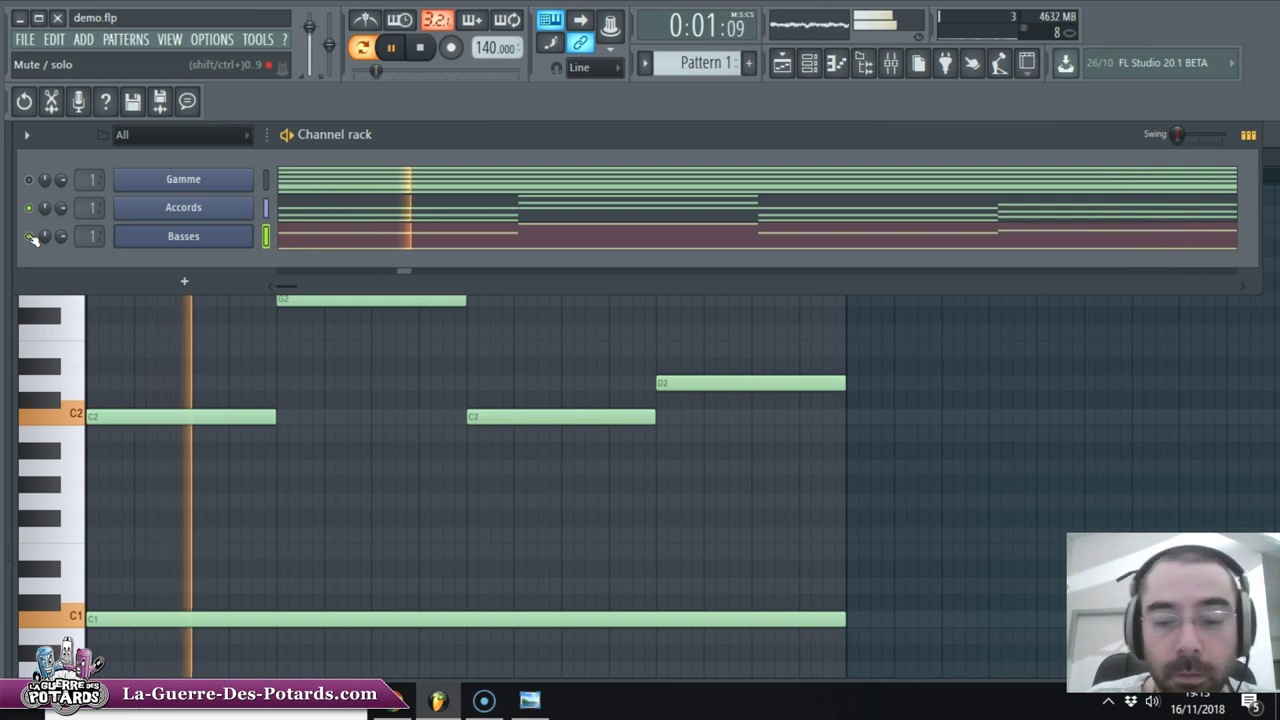
key(space)
Step: Save the project and look at the Basses channel's FL Keys instrument window before closing it
key(ctrl+s)
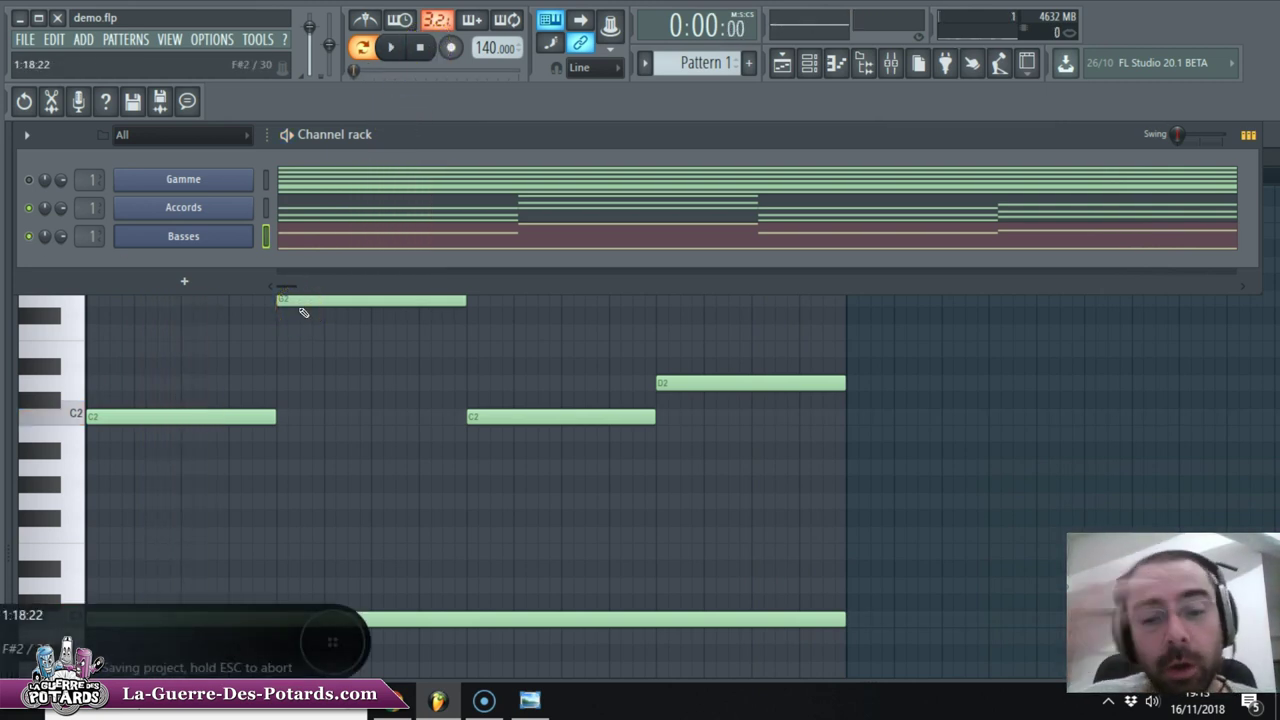
key(F6)
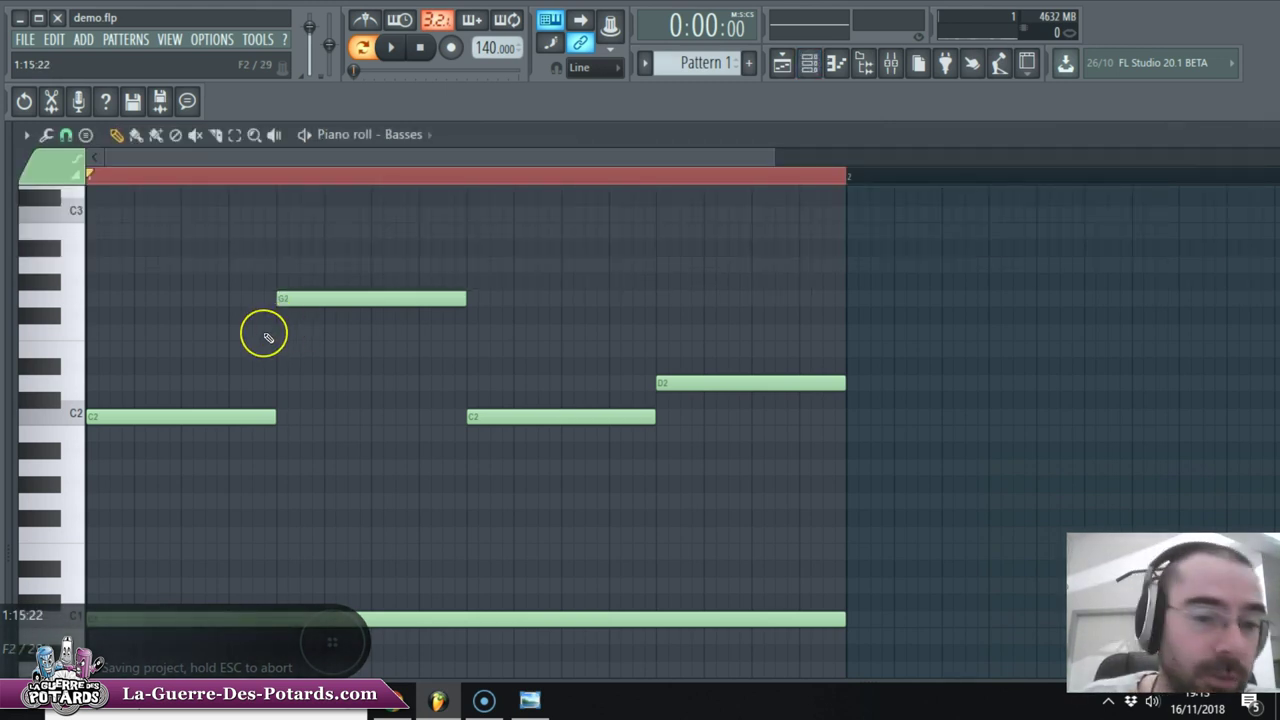
key(F6)
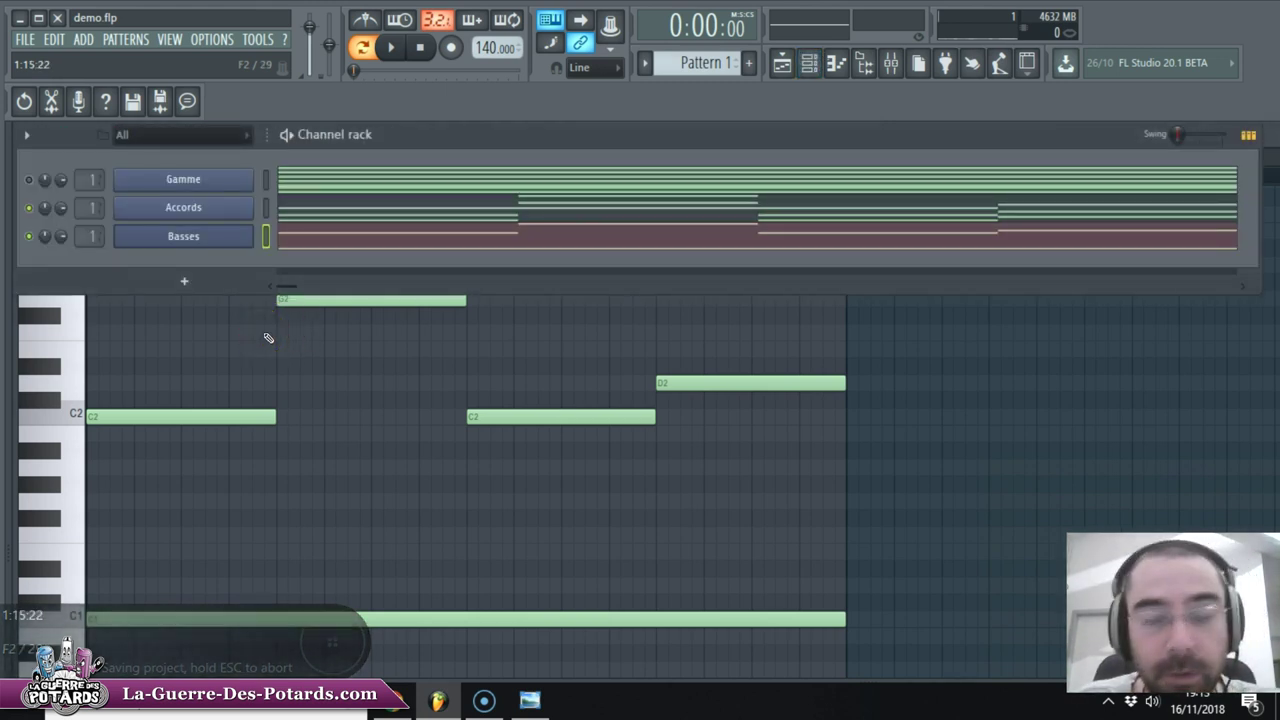
click(203, 235)
drag(625, 310, 653, 287)
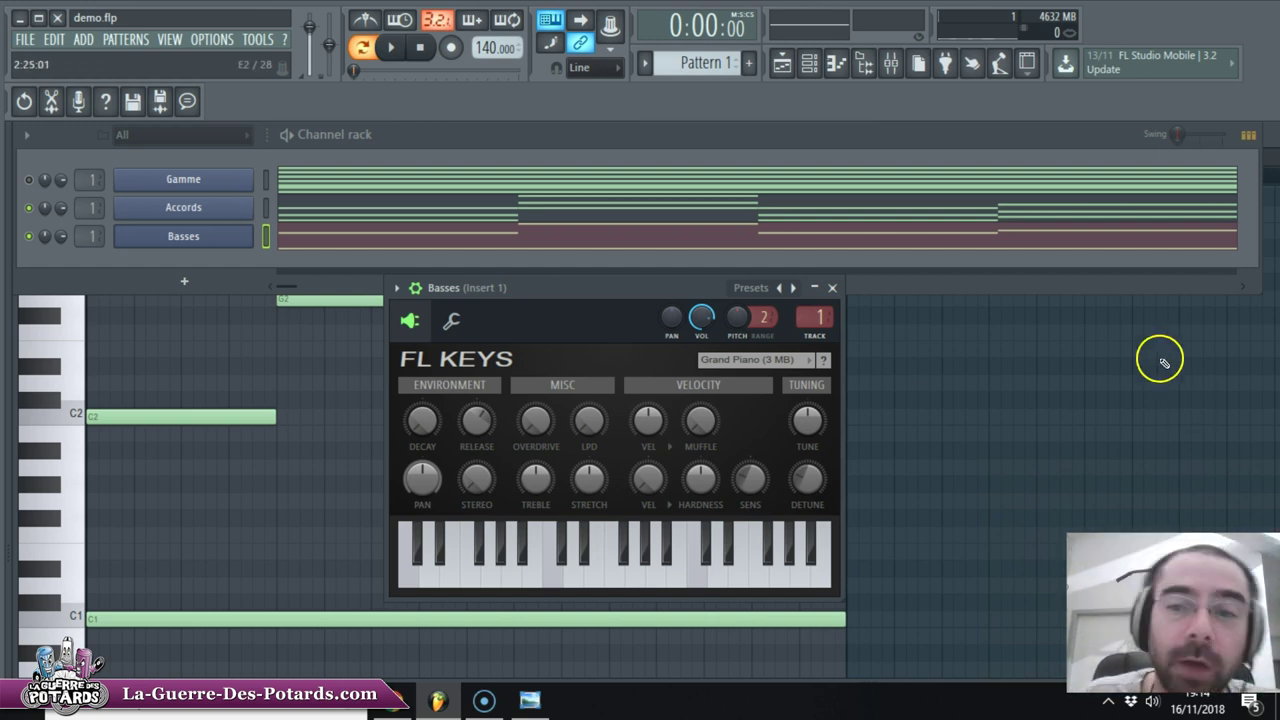
click(832, 287)
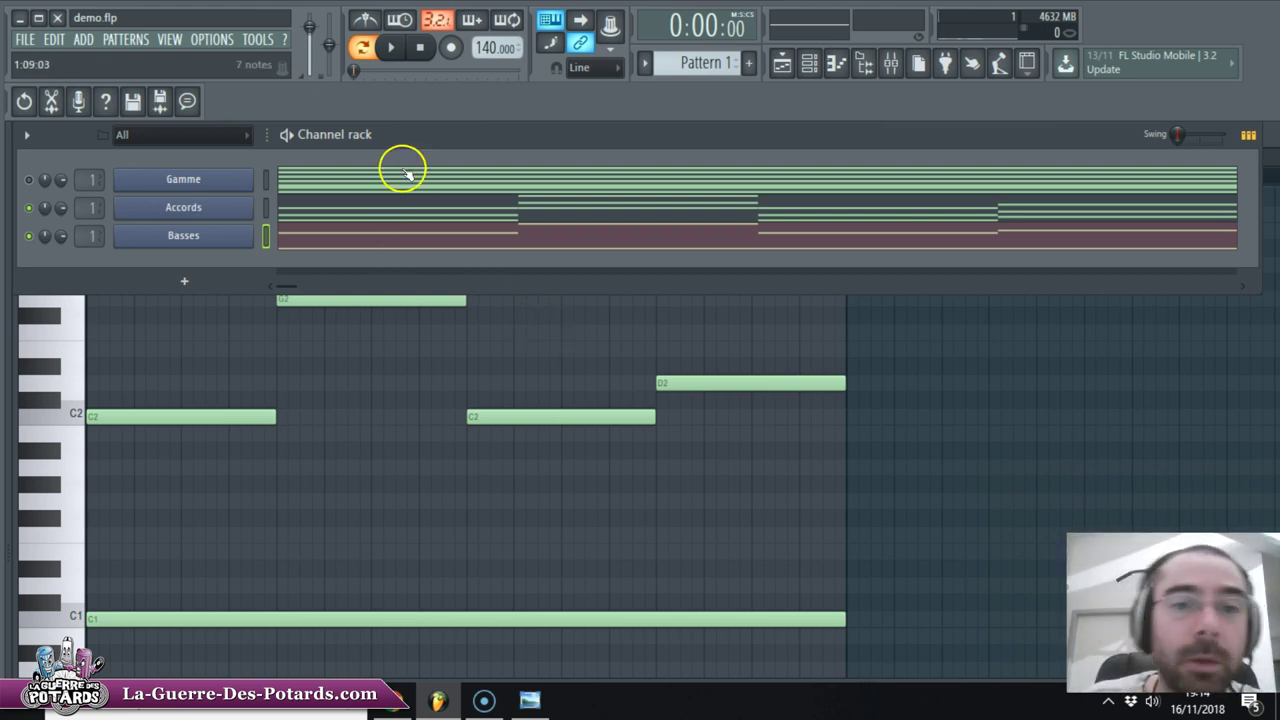
key(ctrl+s)
Step: Clone the Accords channel and move the clone directly above Accords in the channel rack
click(266, 207)
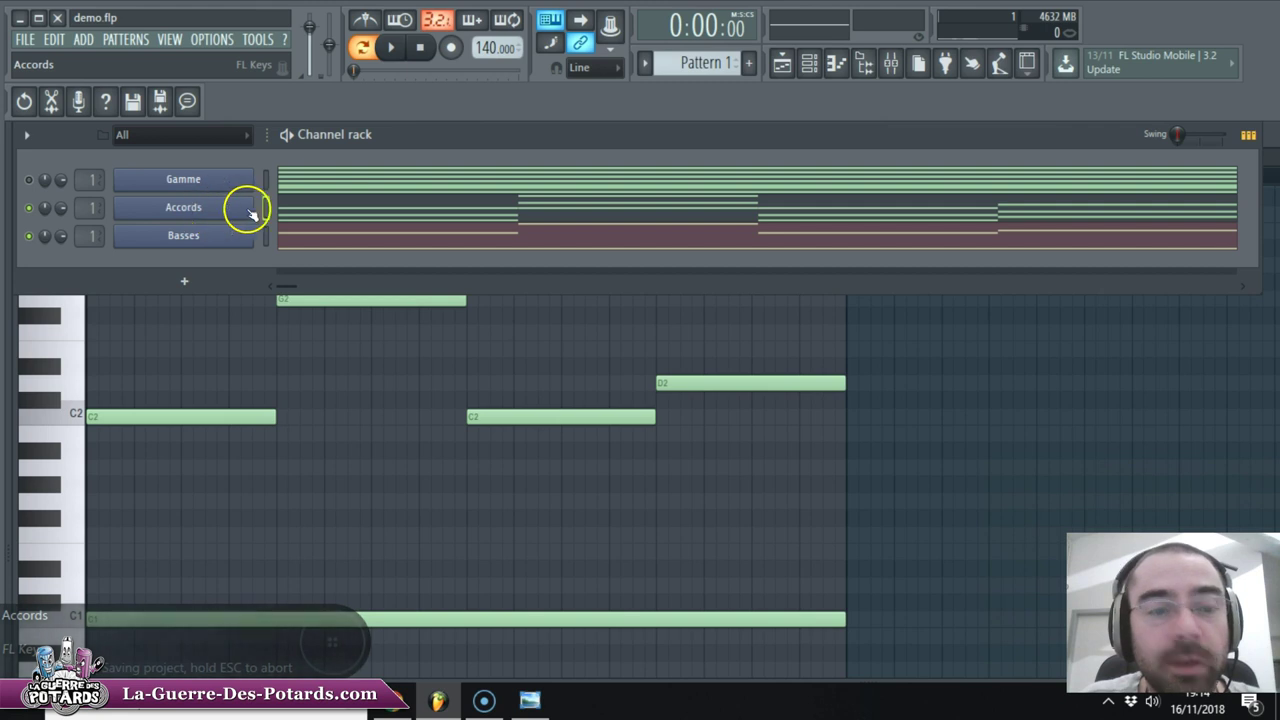
right_click(222, 209)
click(302, 354)
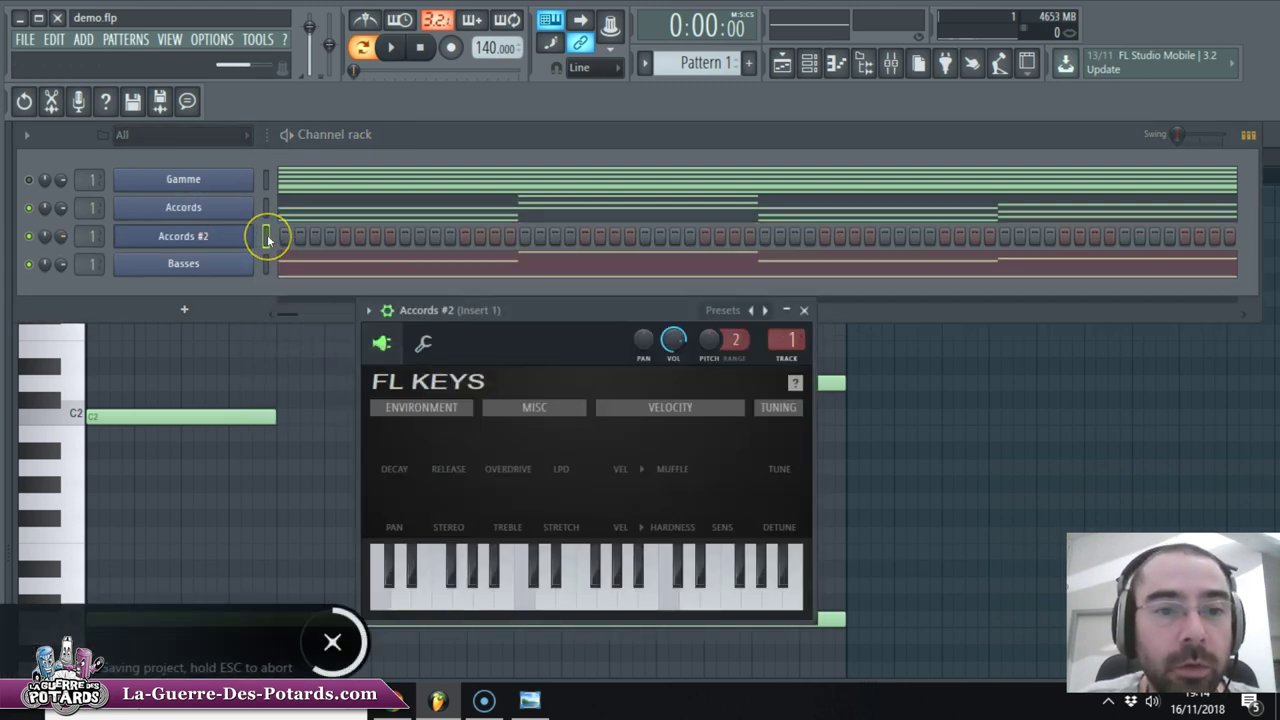
click(268, 237)
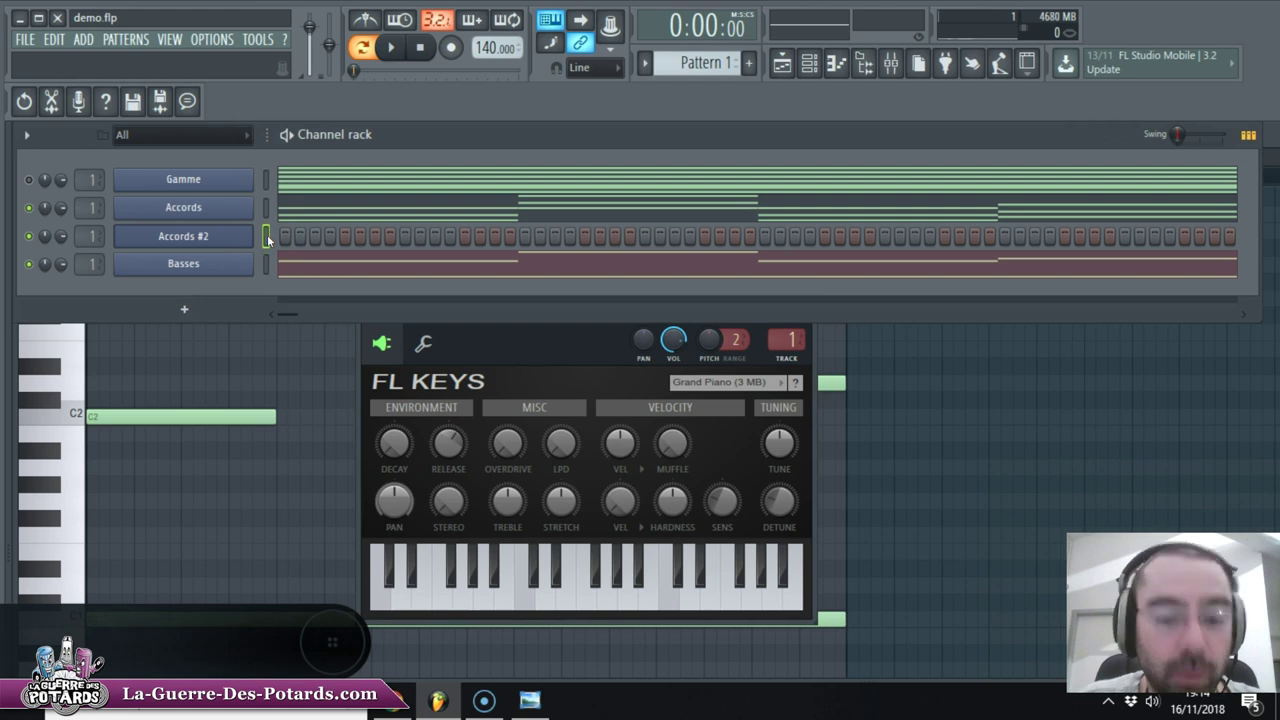
key(alt+Up)
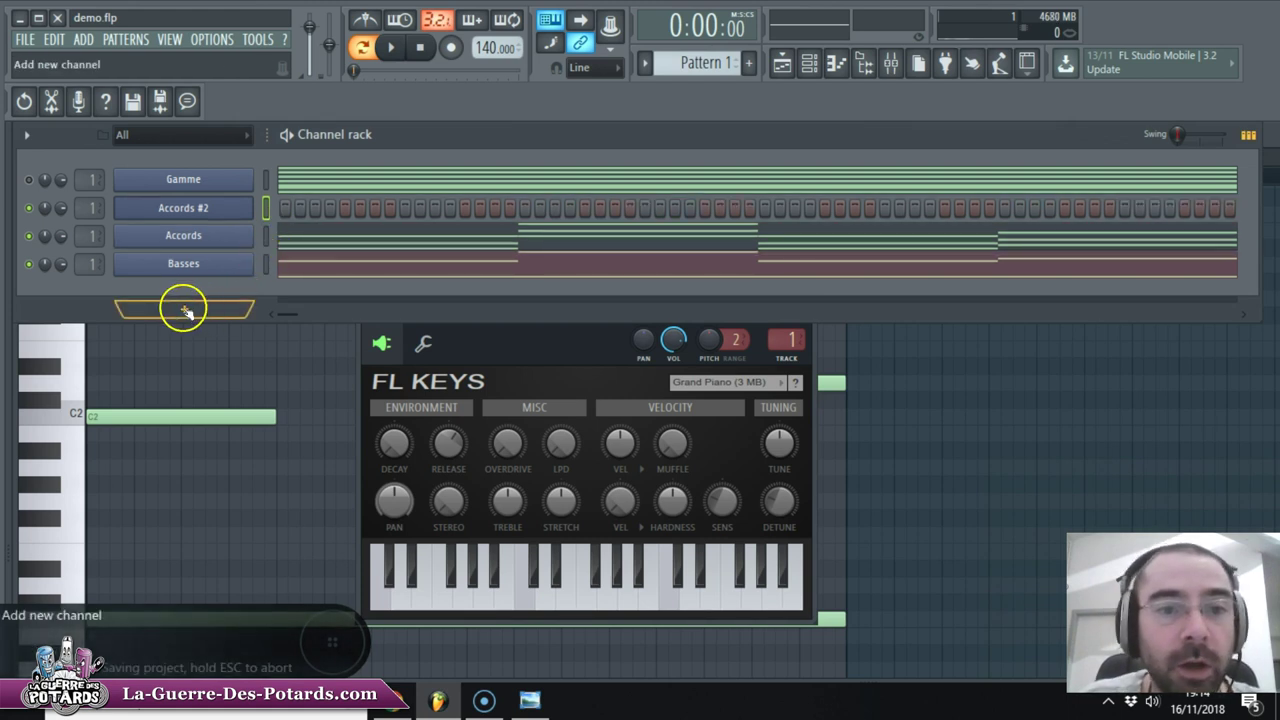
Step: Rename the cloned channel Accords #2 as Mélodie
right_click(185, 210)
text(r)
text(Mélod)
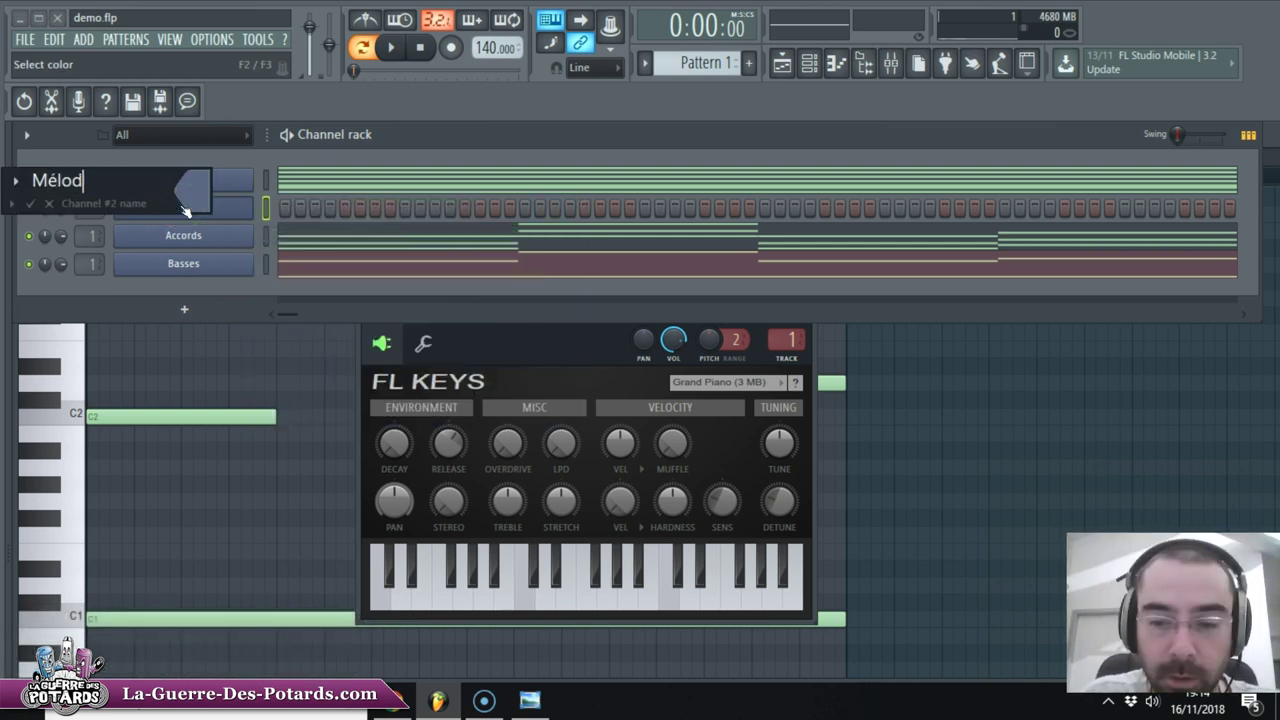
text(ie)
key(Return)
Step: Copy the chord notes from the Accords channel into the Mélodie channel
click(266, 234)
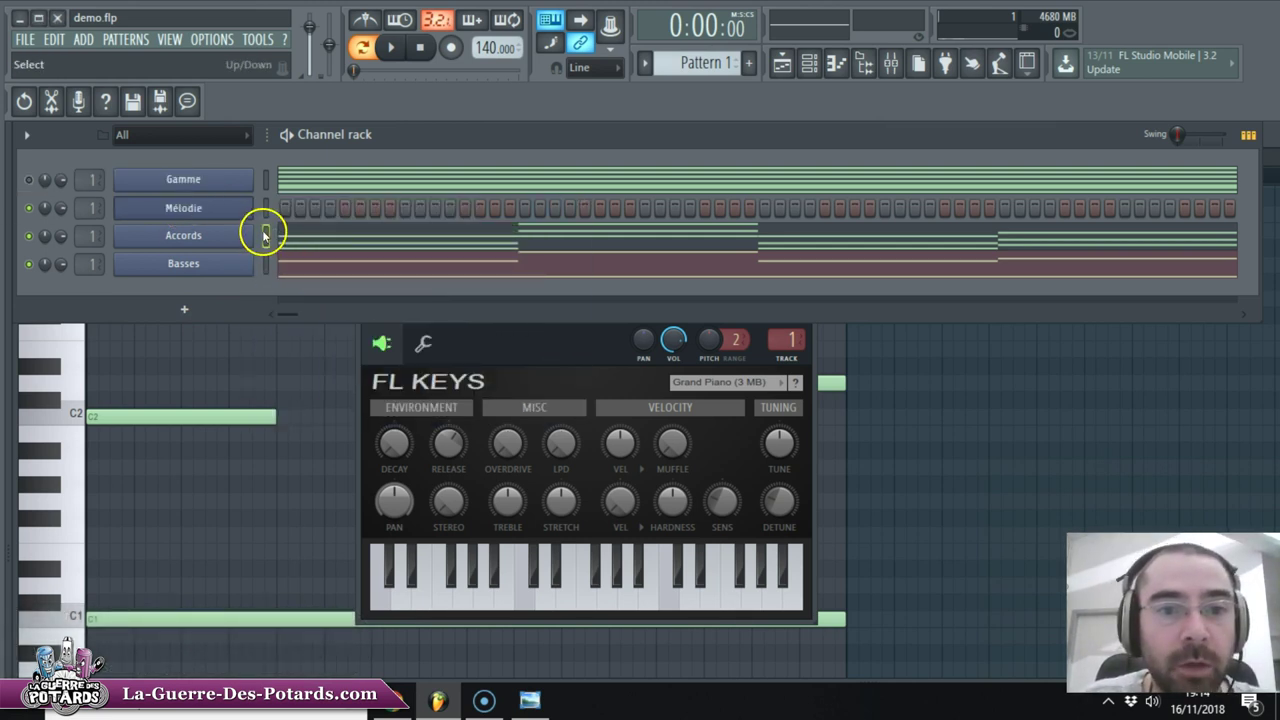
key(Up)
key(ctrl+v)
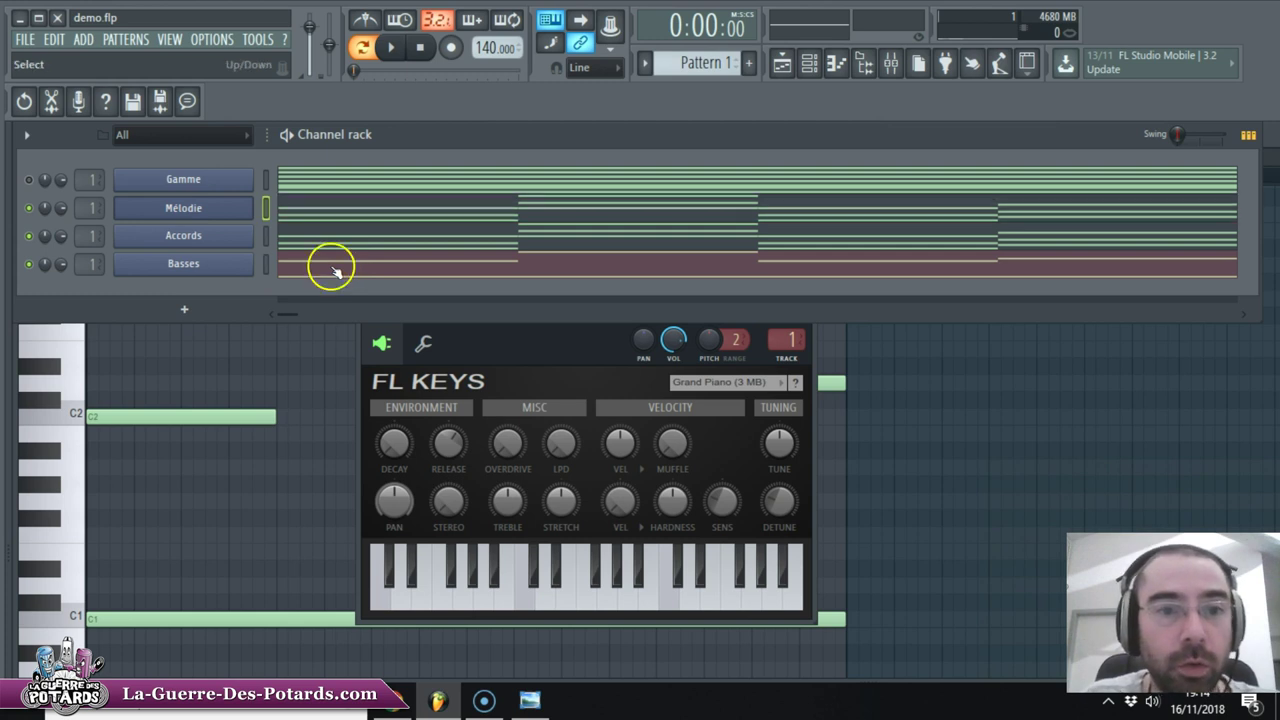
Step: Mute the Basses and Accords channels, then open Mélodie in the piano roll and briefly play its chords
click(27, 266)
click(28, 238)
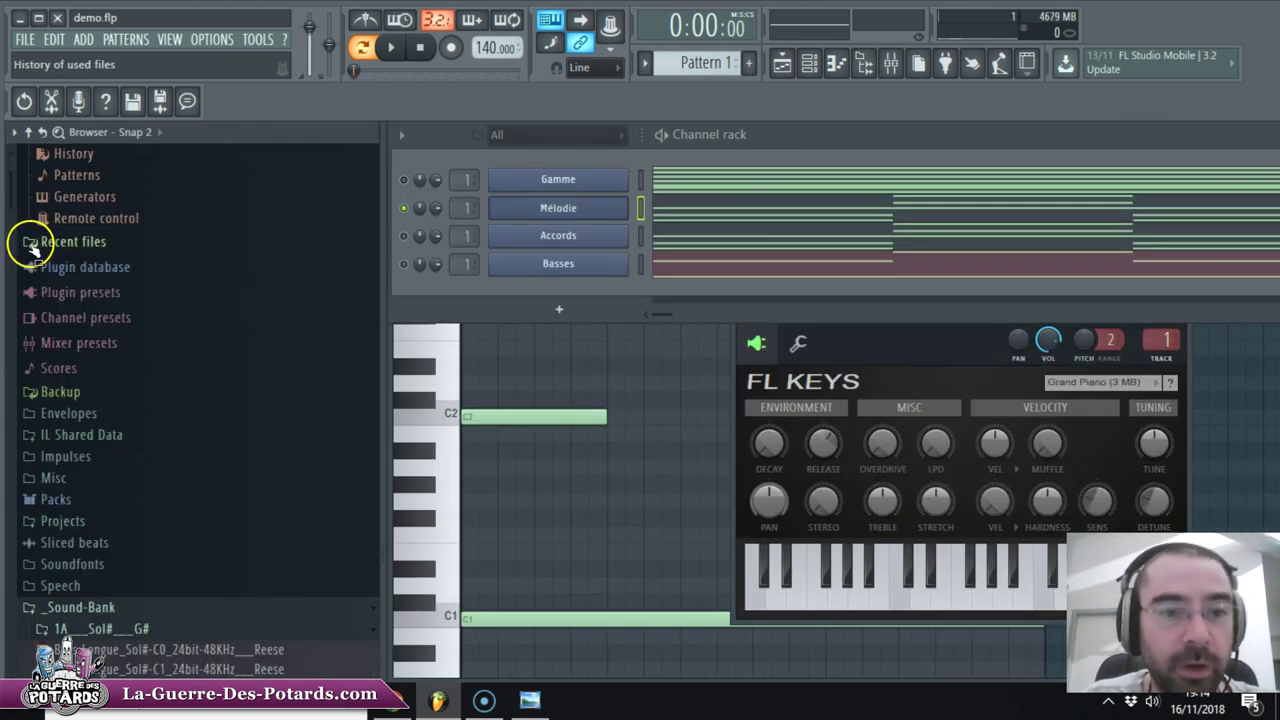
click(302, 208)
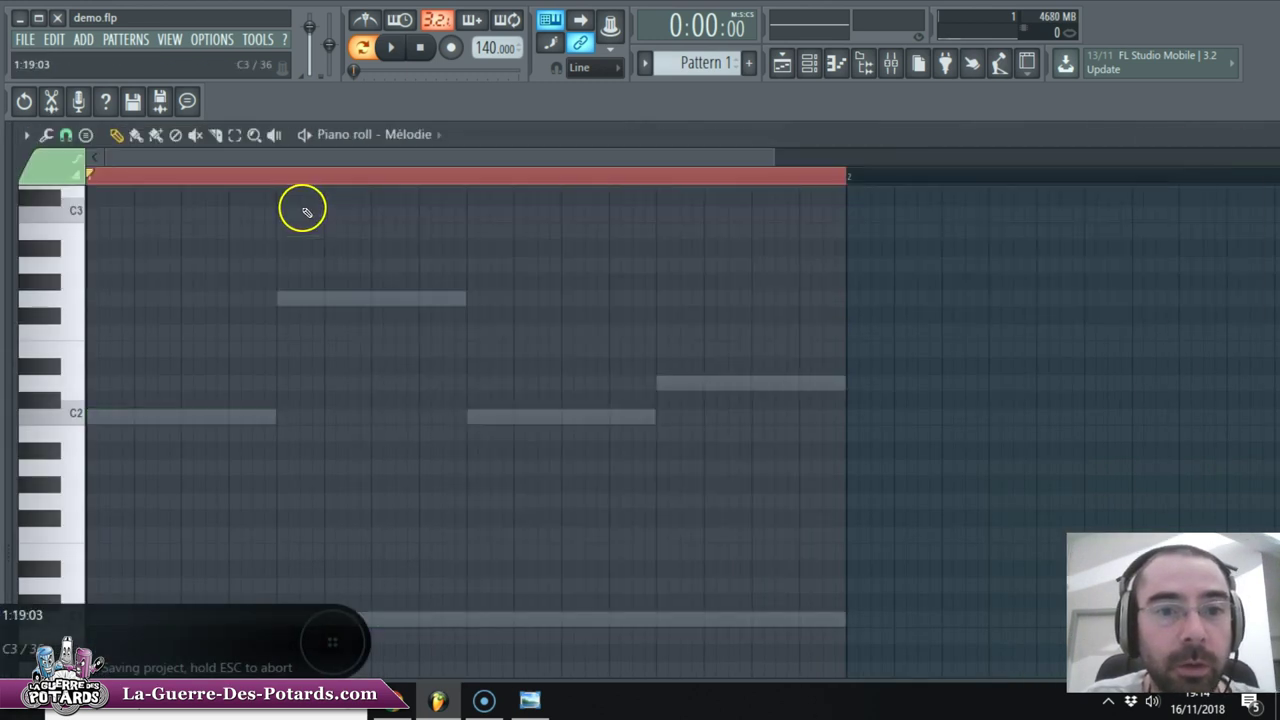
scroll(310, 260, up, 3)
scroll(305, 268, up, 6)
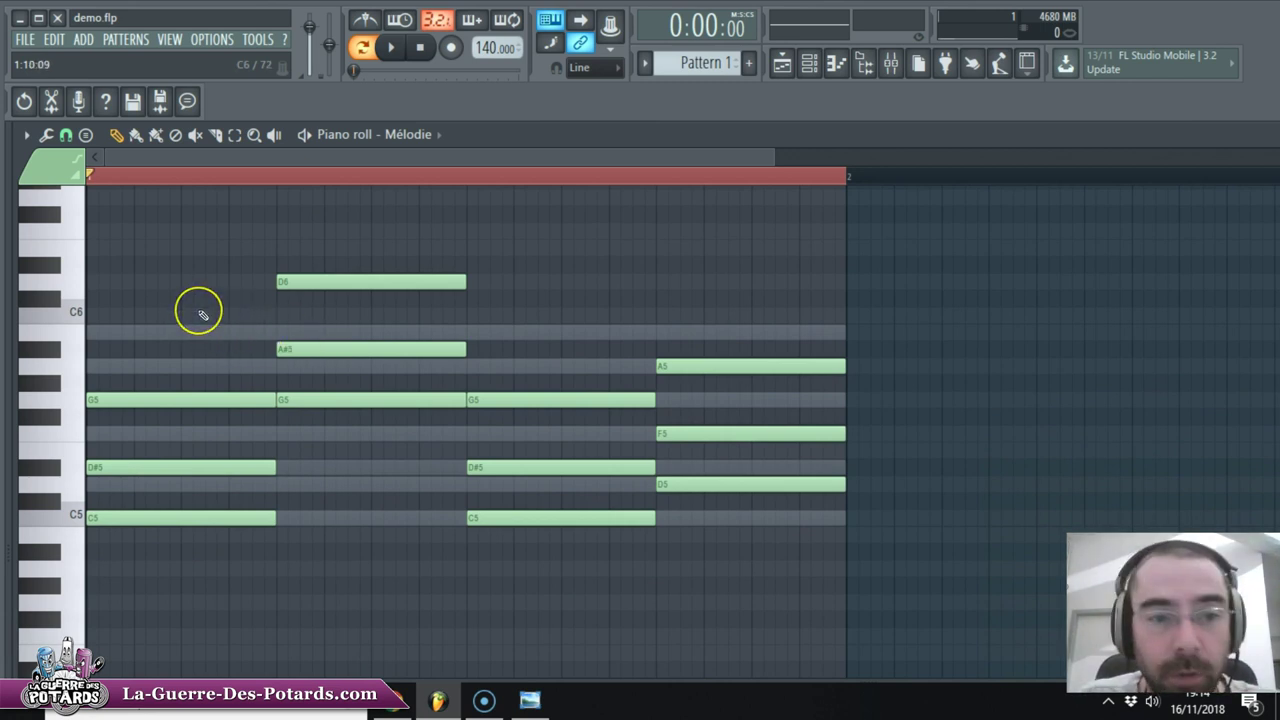
key(space)
key(space)
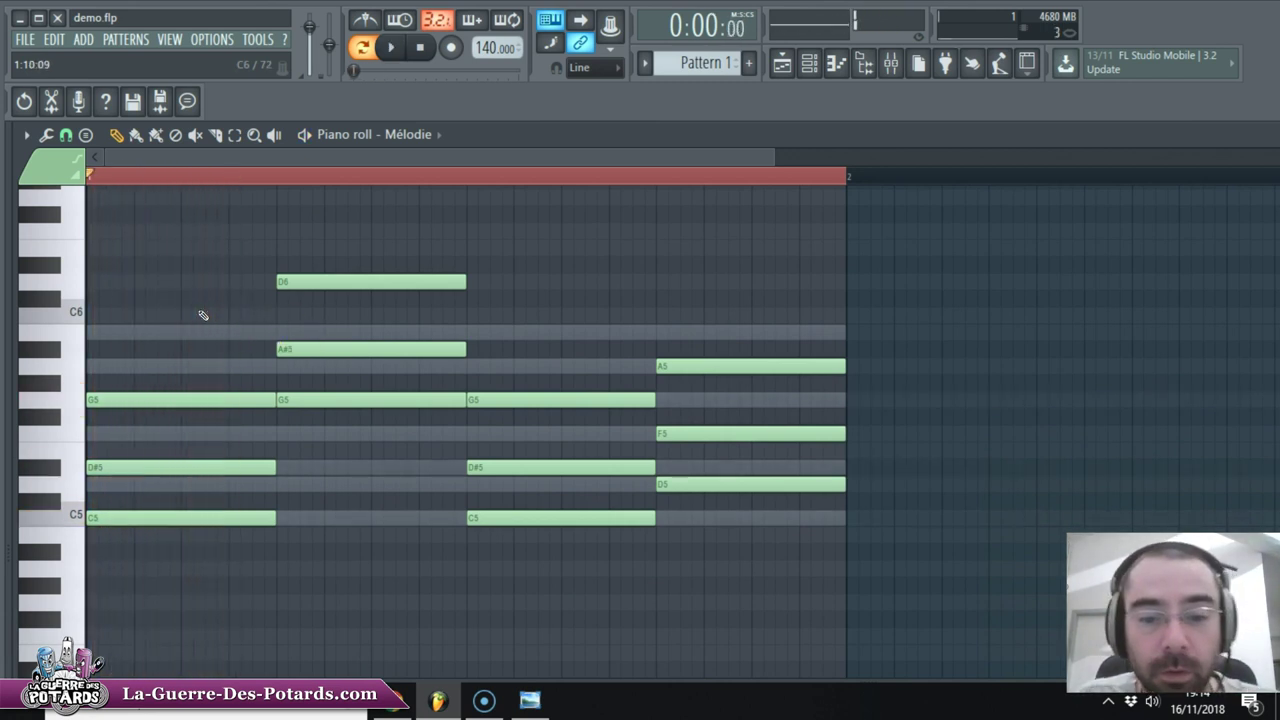
key(F6)
key(F6)
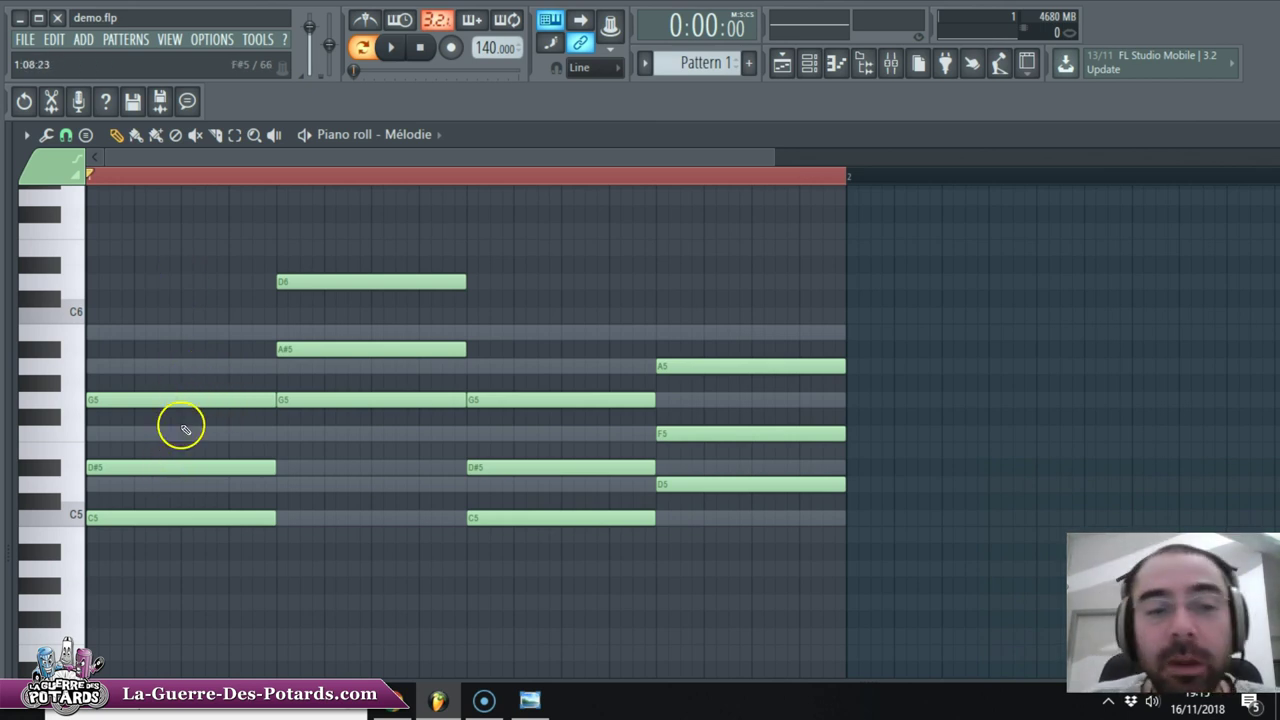
Step: Shorten all Mélodie chord notes together to 0:04:00, a quarter of each chord's length, and clear the note selection
click(161, 314)
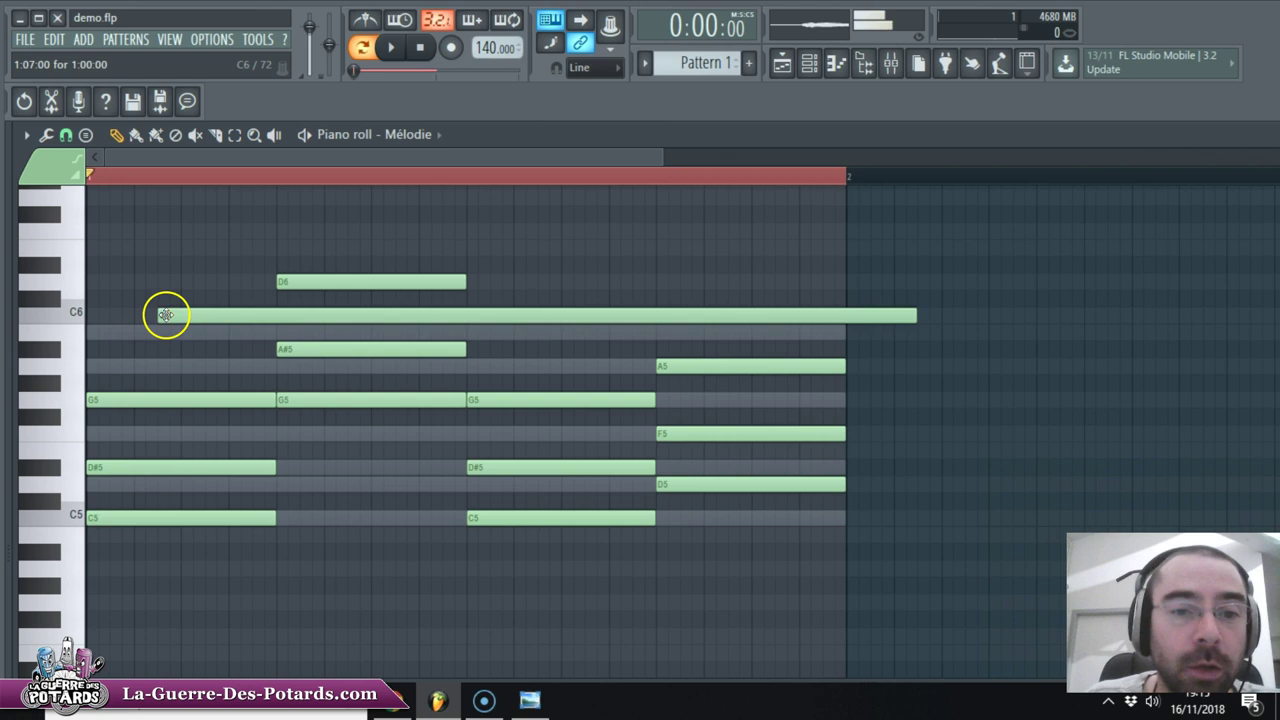
right_click(217, 314)
key(ctrl+a)
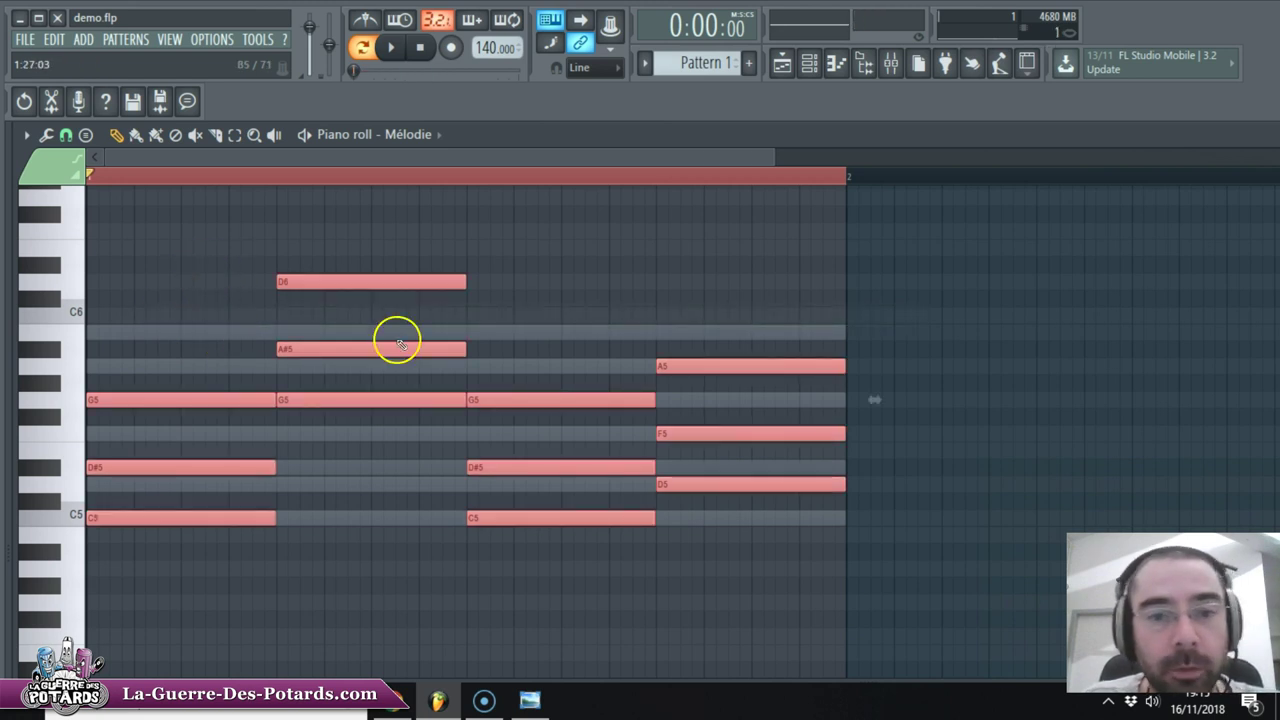
drag(462, 347, 323, 348)
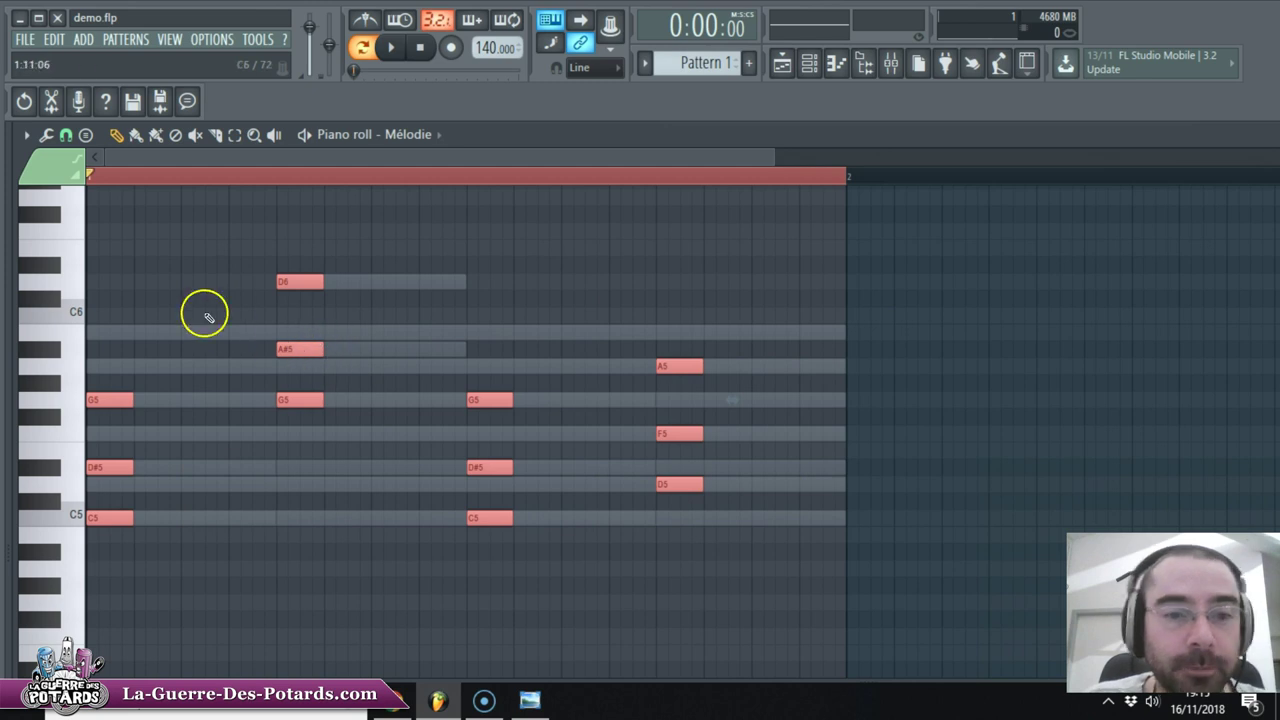
click(208, 317)
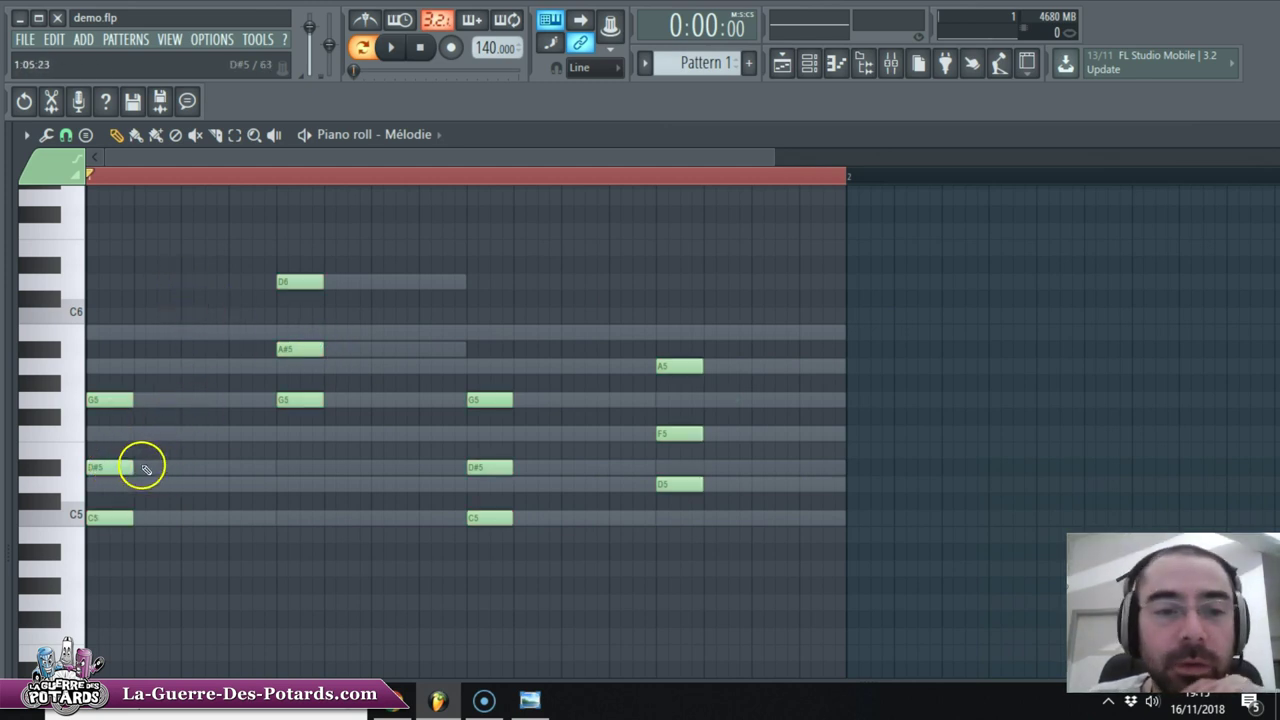
Step: Spread the first two Mélodie chords into consecutive notes, C5, D#5, C5, G5 and G5, A#5, G5, D6, duplicating each root
drag(109, 465, 152, 466)
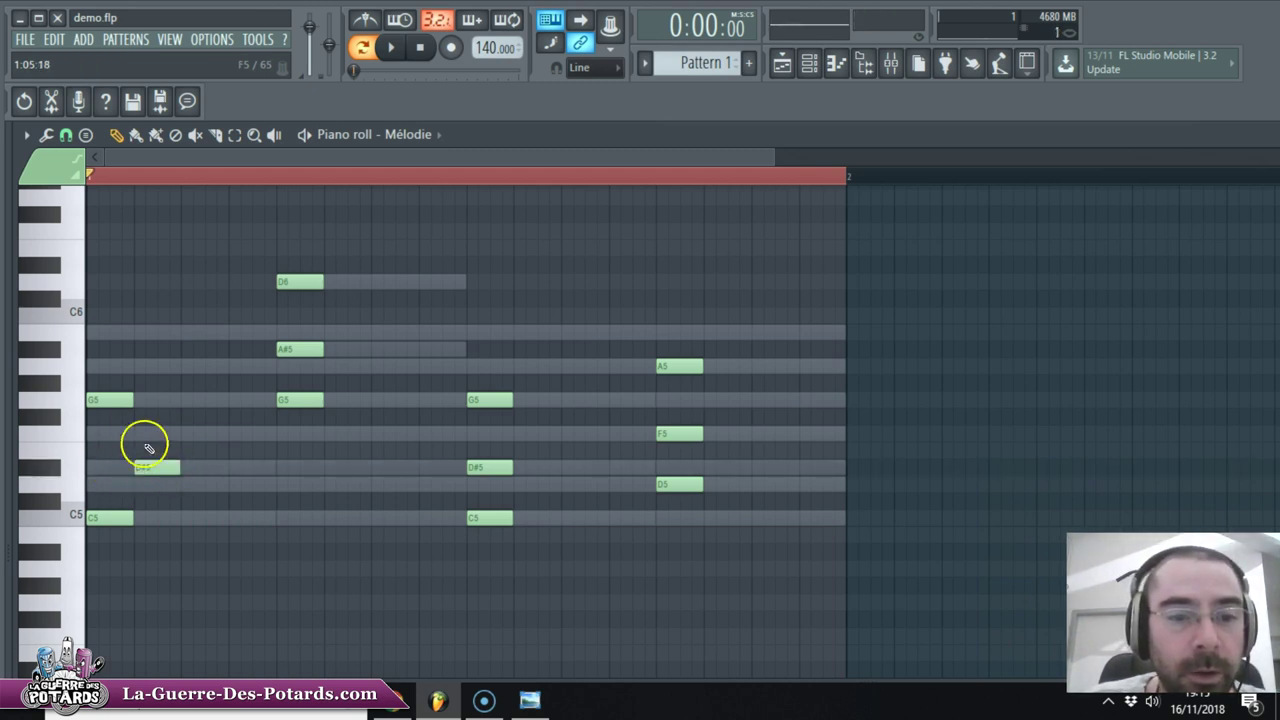
drag(115, 516, 206, 518)
drag(110, 398, 252, 400)
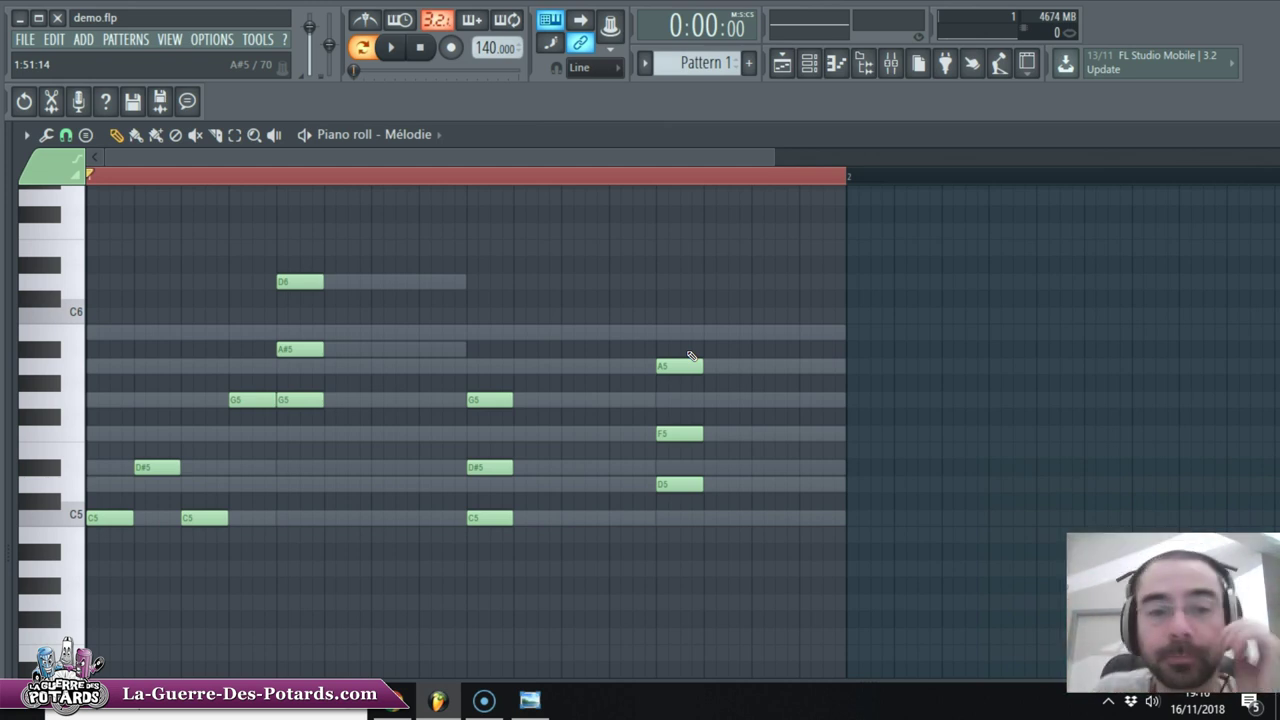
drag(304, 348, 346, 349)
drag(348, 400, 397, 400)
drag(313, 290, 443, 289)
Step: Spread the last two Mélodie chords into consecutive notes, C5, D#5, C5, G5 and D5, F5, D5, A5, duplicating each root
drag(490, 463, 537, 463)
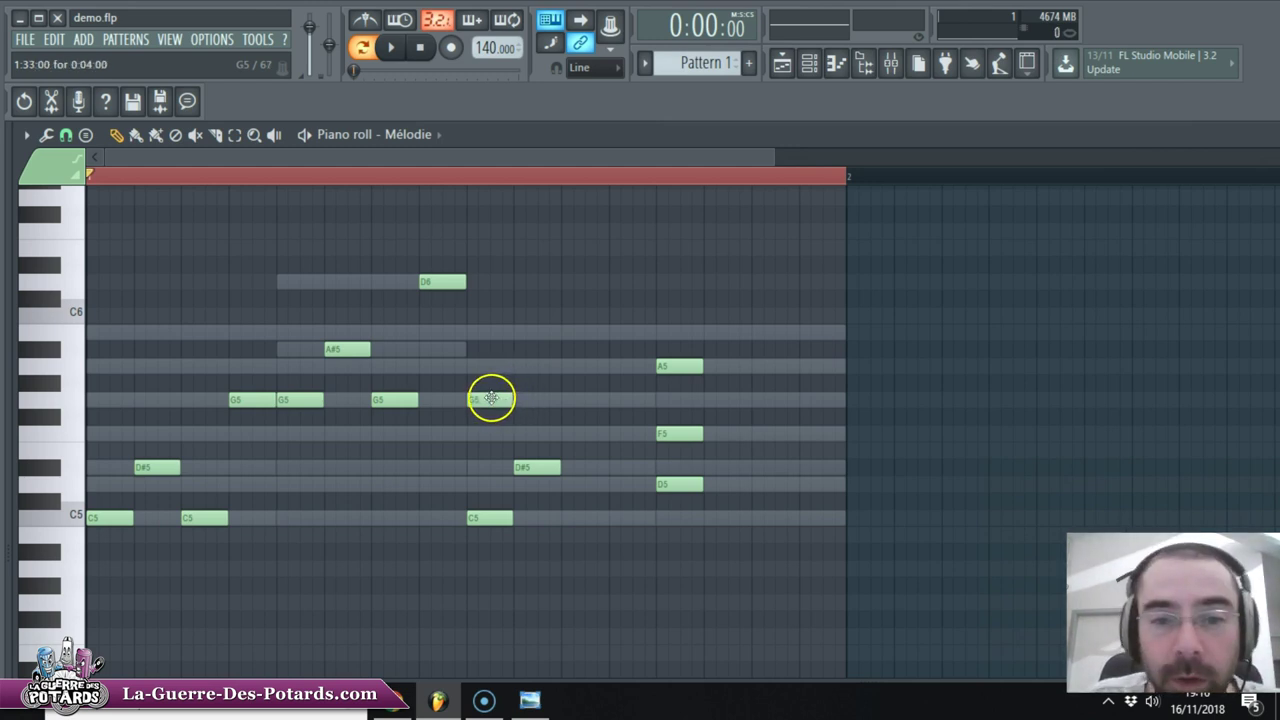
drag(493, 516, 585, 523)
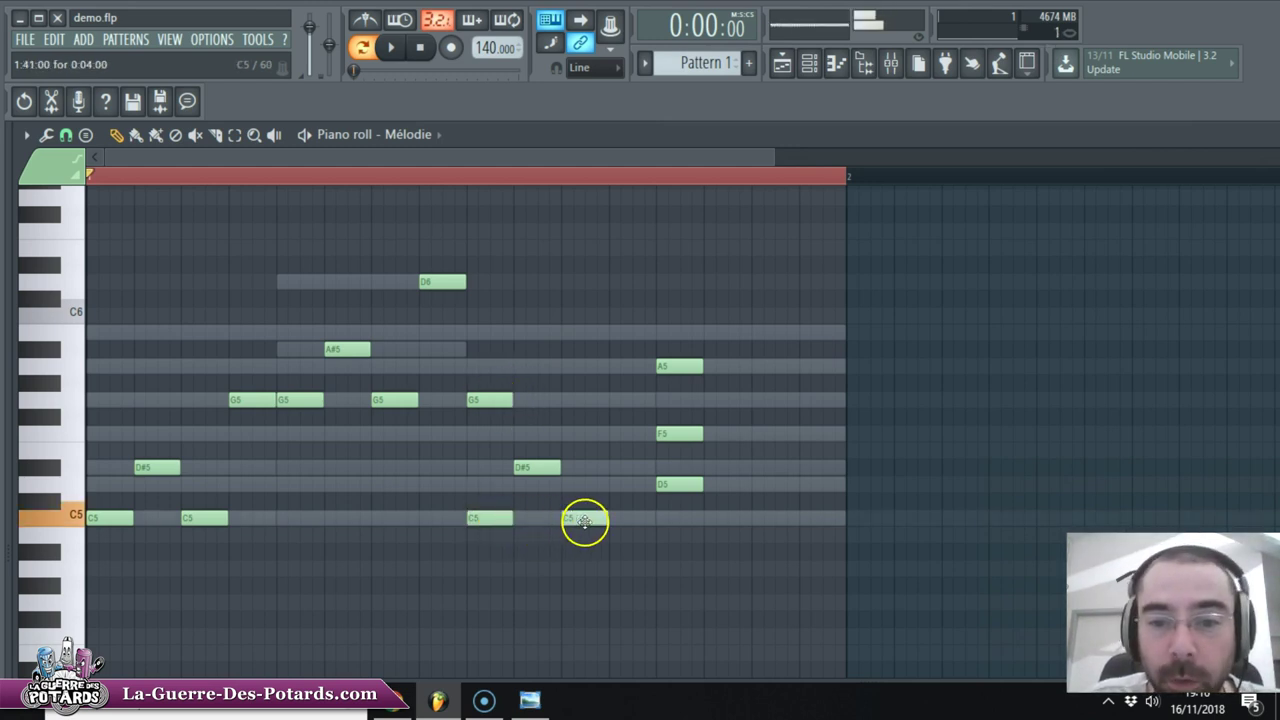
drag(493, 399, 724, 432)
click(676, 484)
drag(676, 484, 774, 483)
drag(689, 371, 827, 383)
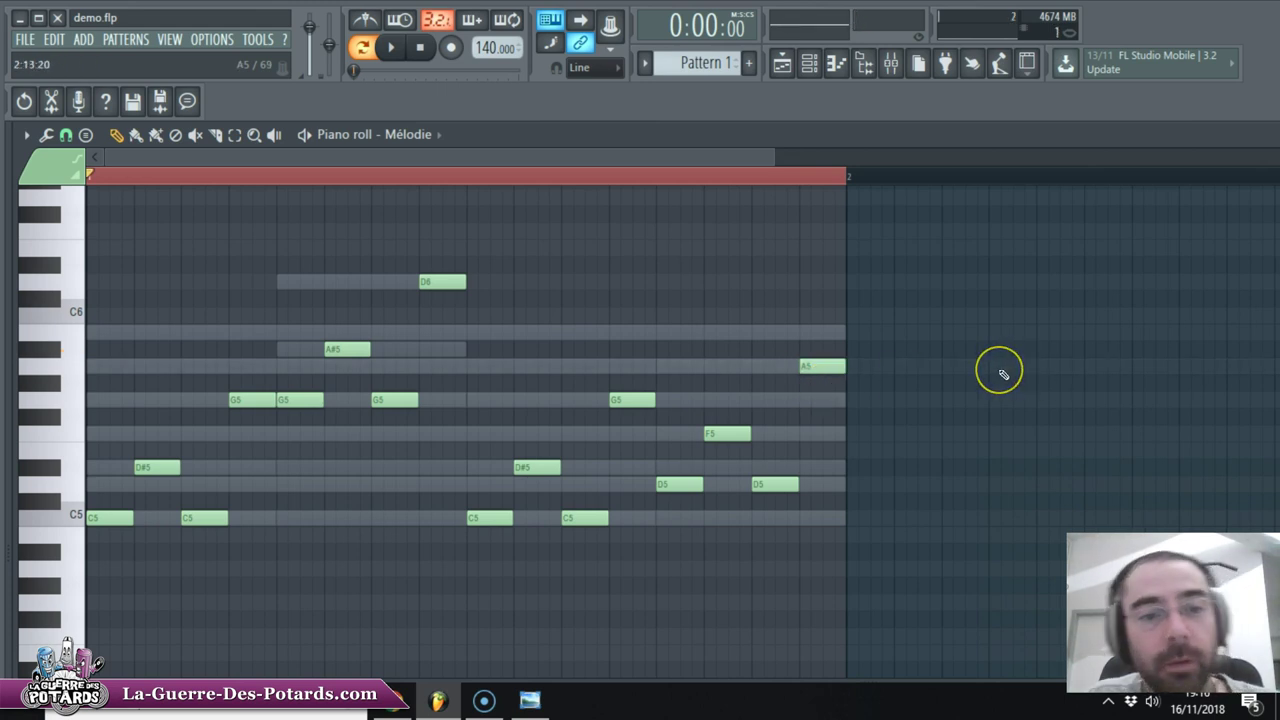
Step: Play the arpeggiated Mélodie line, save the project, and check the channels in the channel rack
key(space)
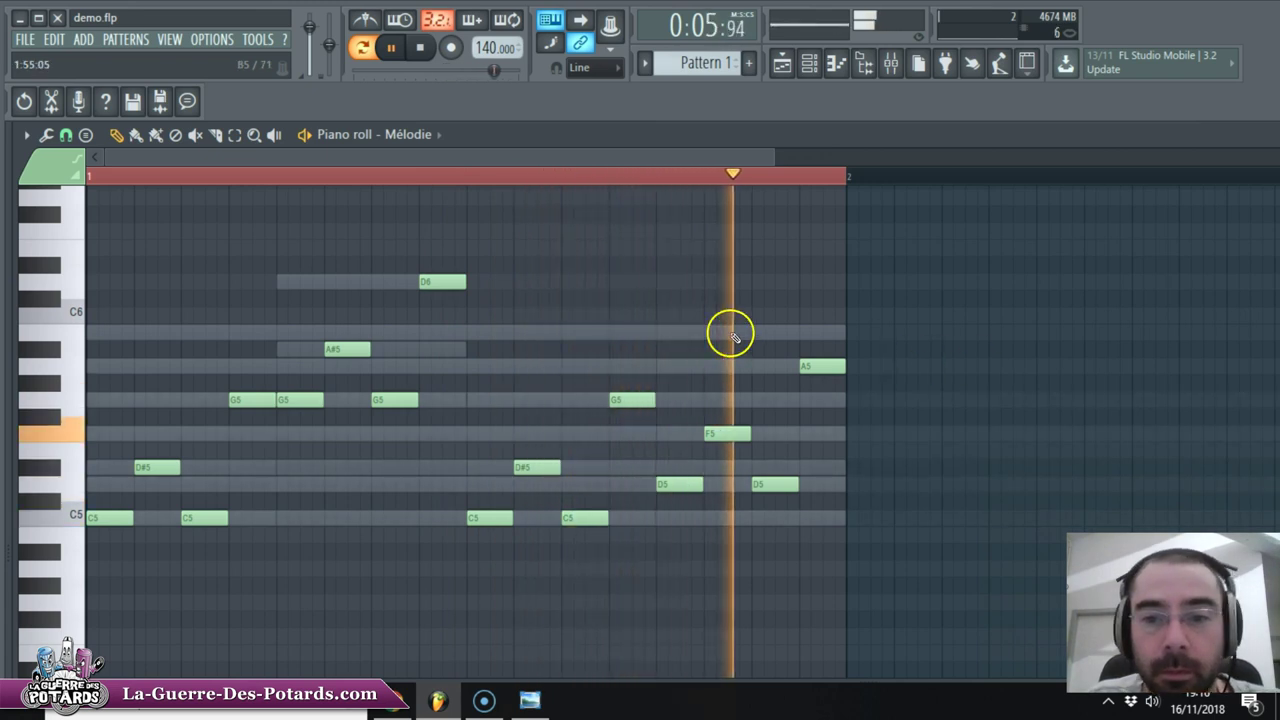
key(space)
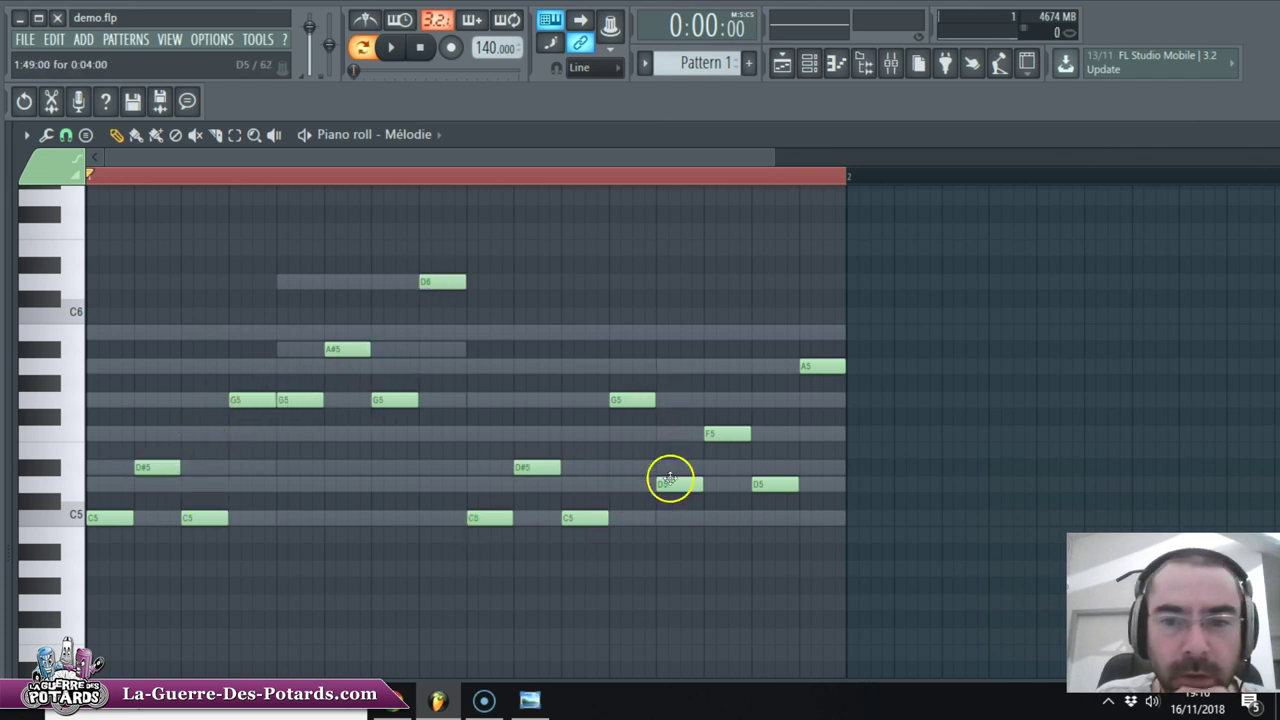
key(ctrl+s)
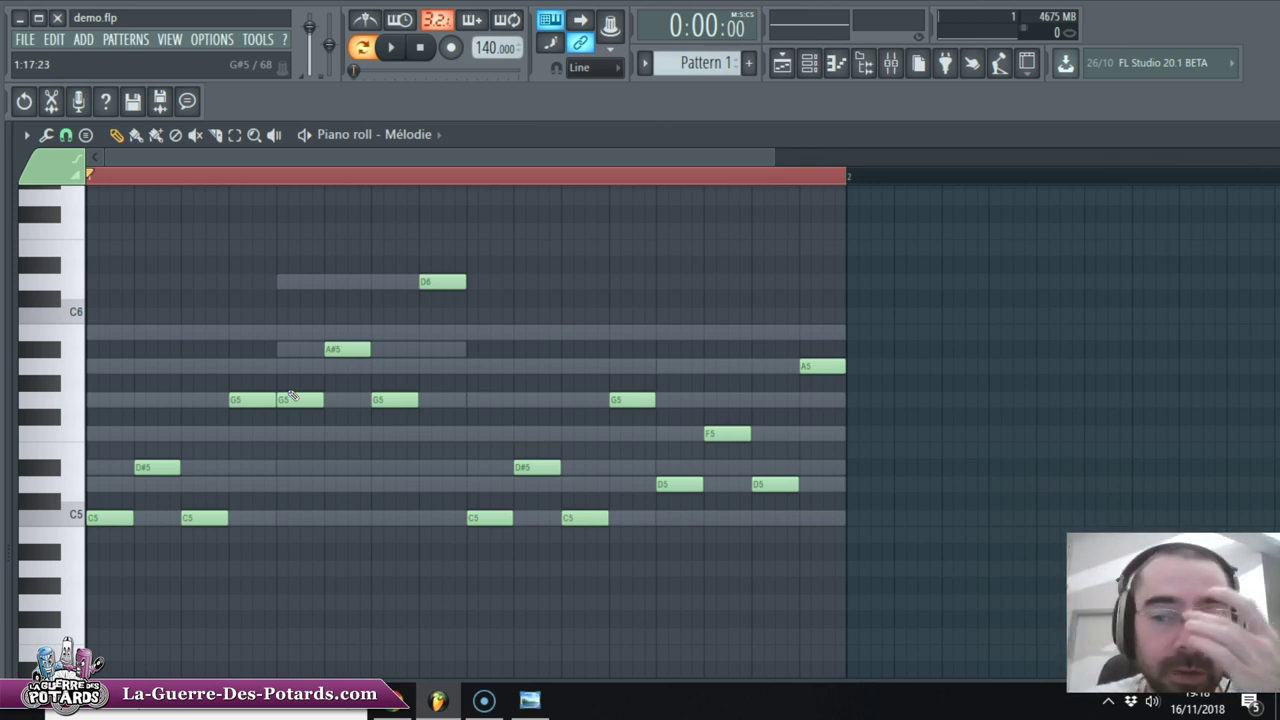
key(F6)
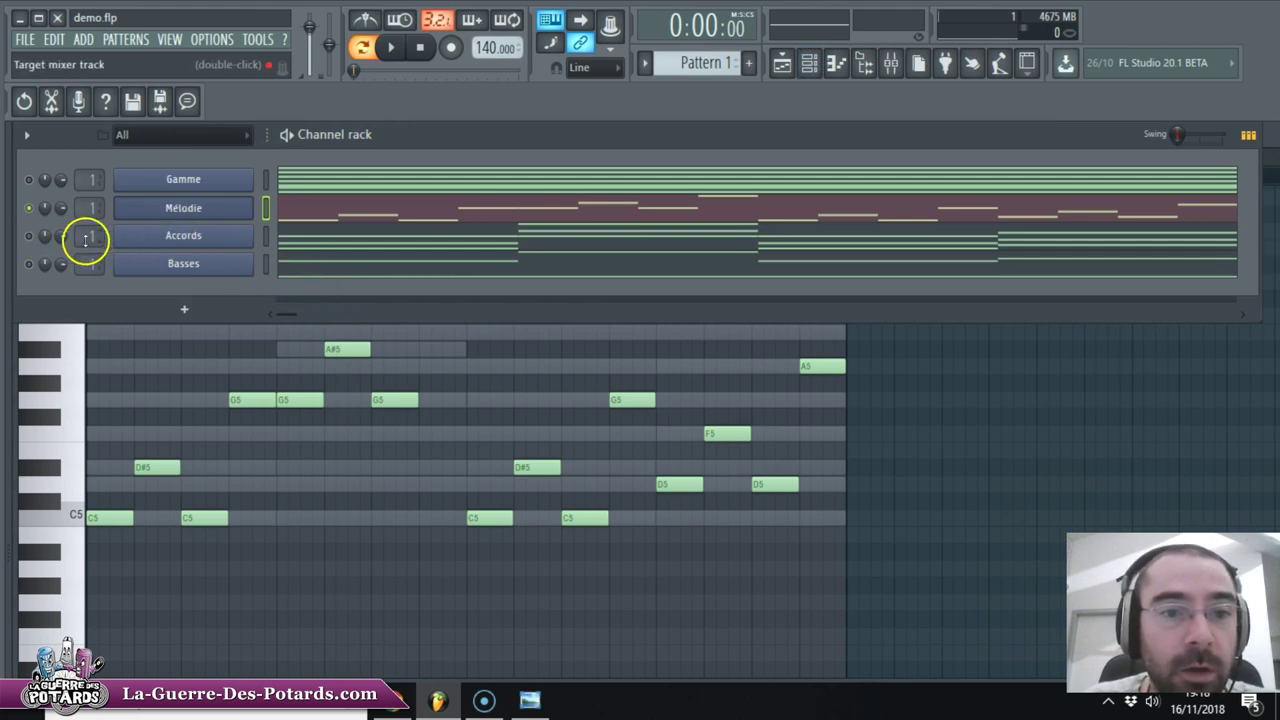
key(F6)
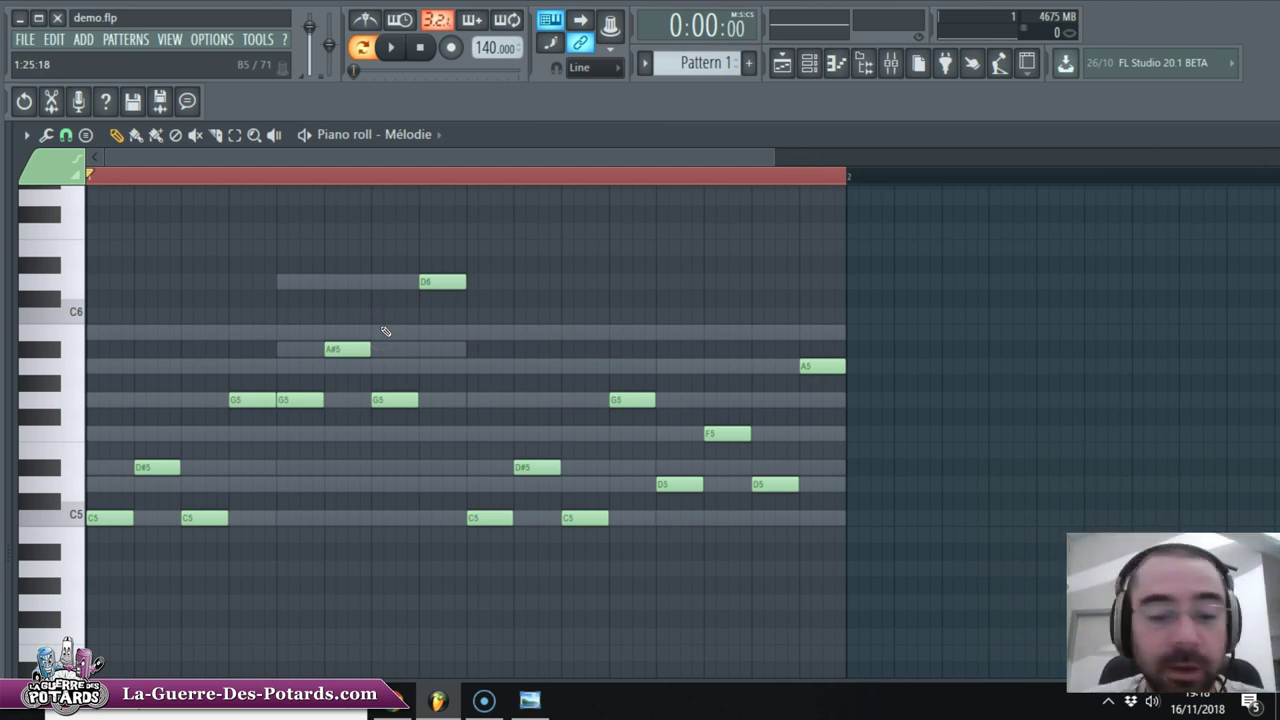
Step: Play the Mélodie line and transpose all its notes up one octave so that the line starts at C6
key(space)
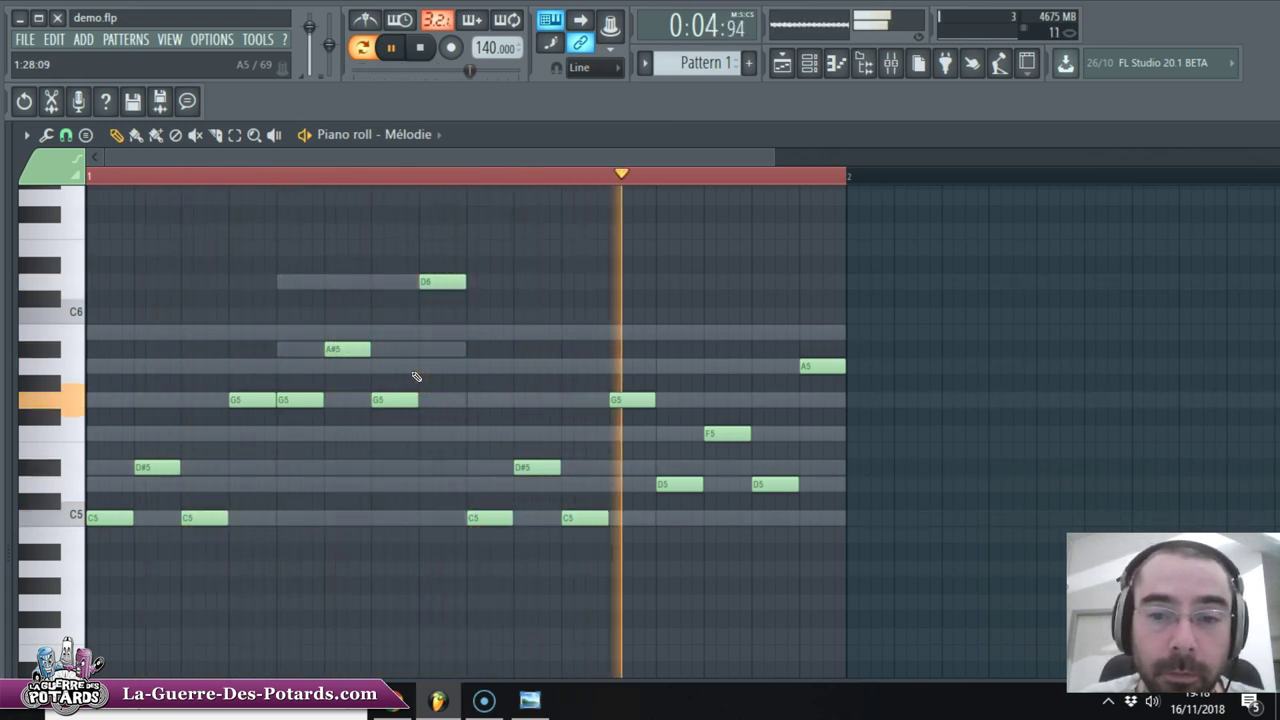
key(ctrl+a)
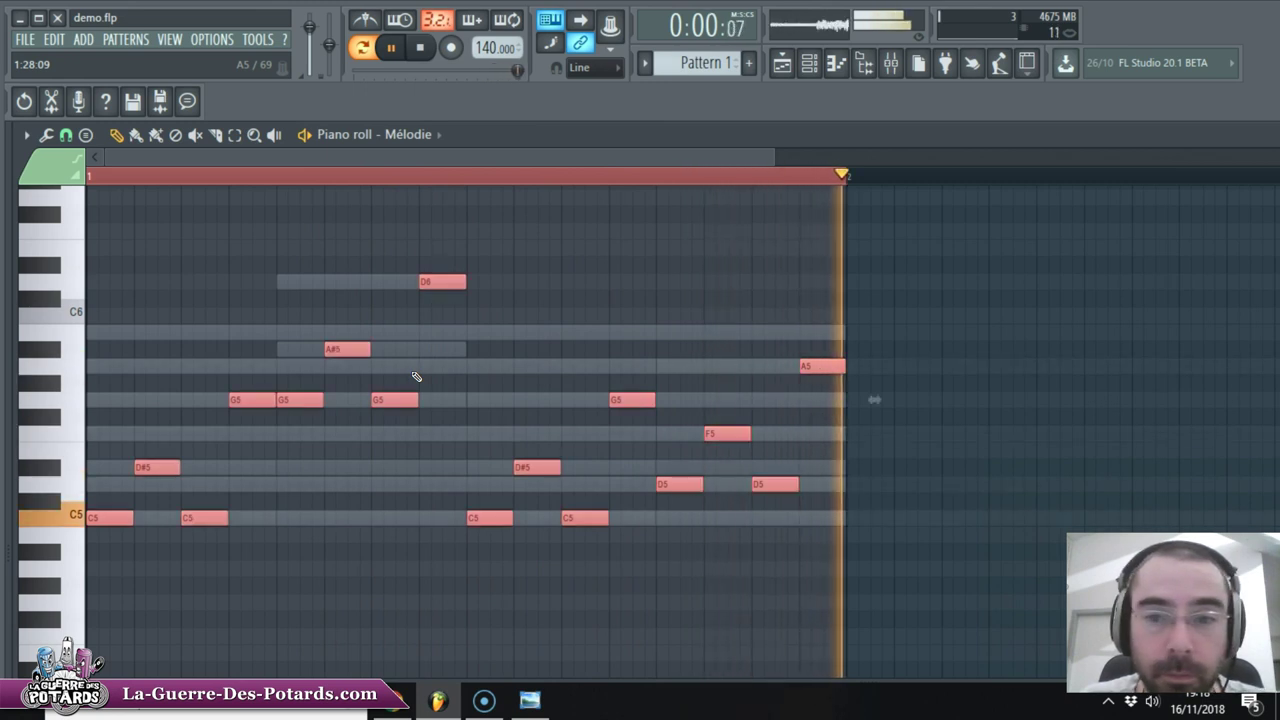
scroll(414, 376, up, 3)
drag(100, 614, 94, 414)
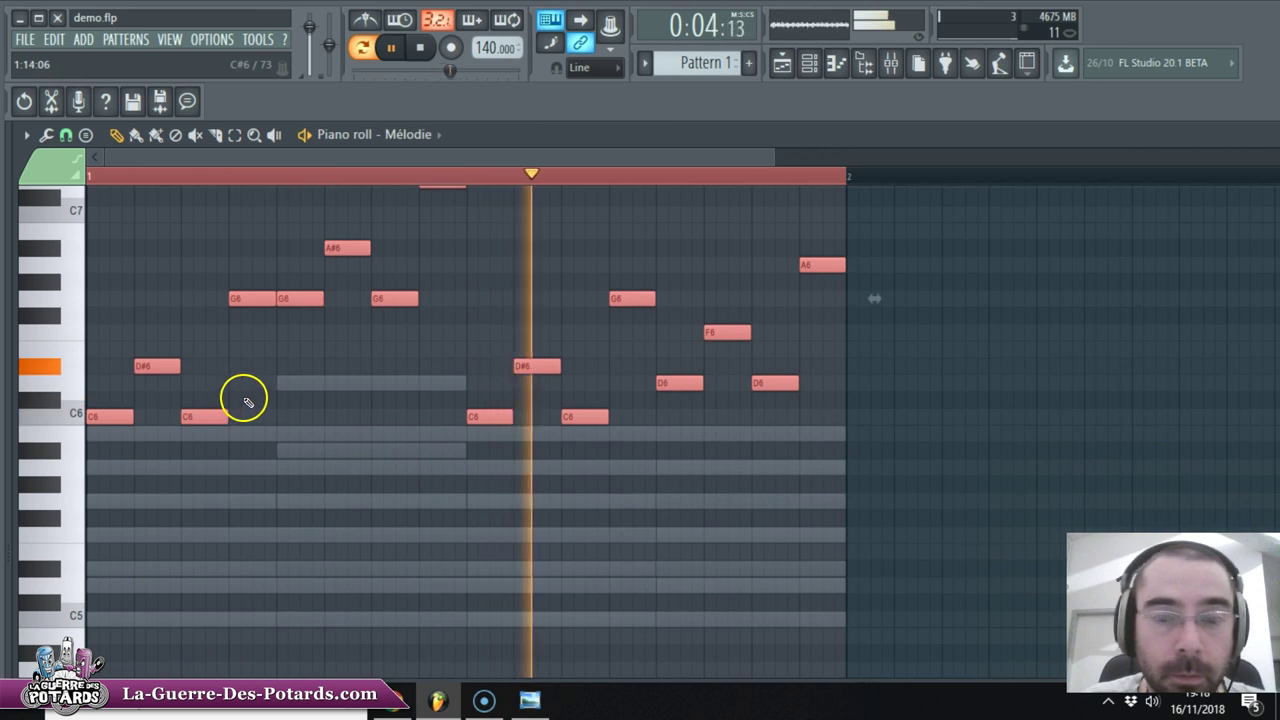
scroll(250, 391, up, 3)
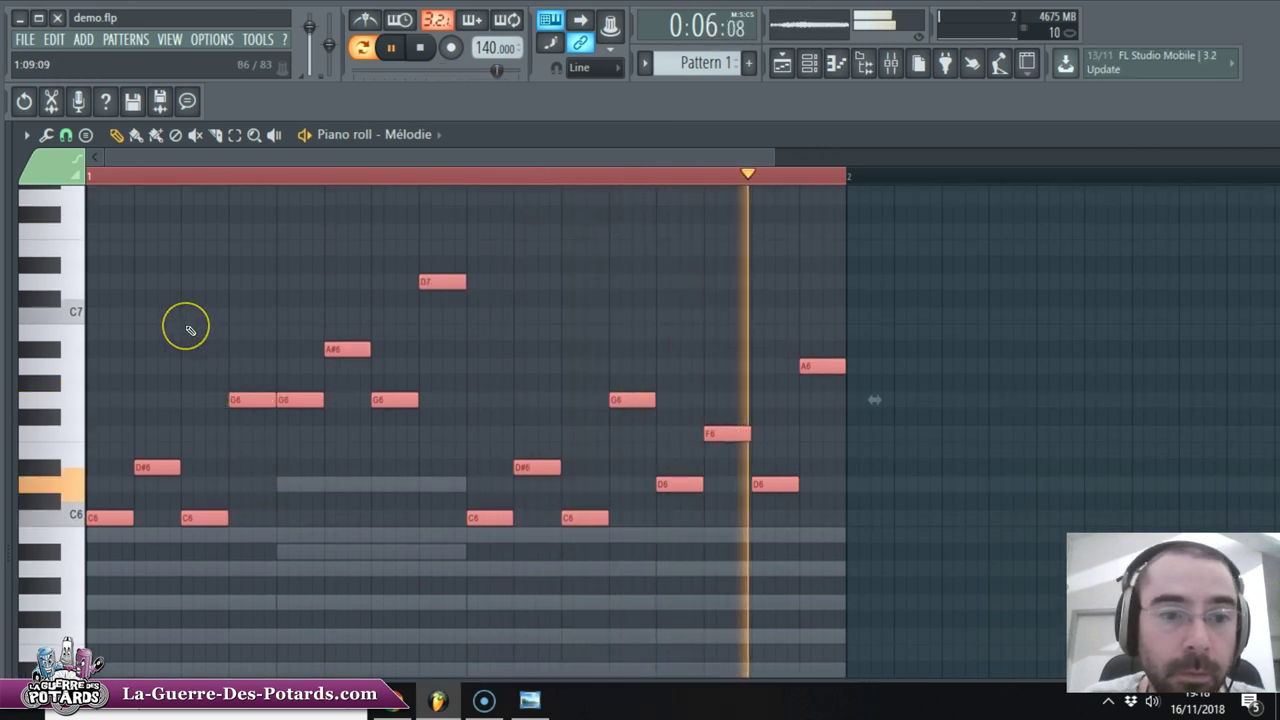
Step: Try all Mélodie notes another octave higher, starting at C7, and bring them back to start at C6
drag(106, 517, 84, 309)
scroll(149, 434, up, 4)
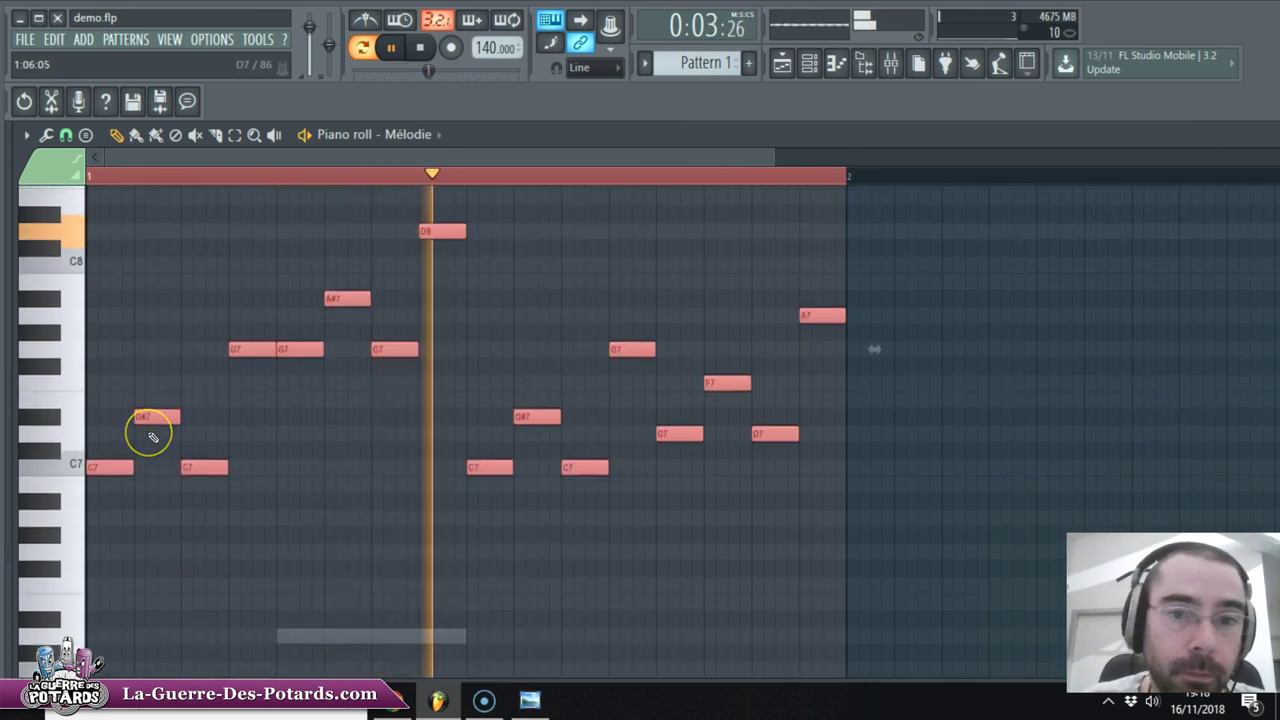
scroll(145, 375, down, 3)
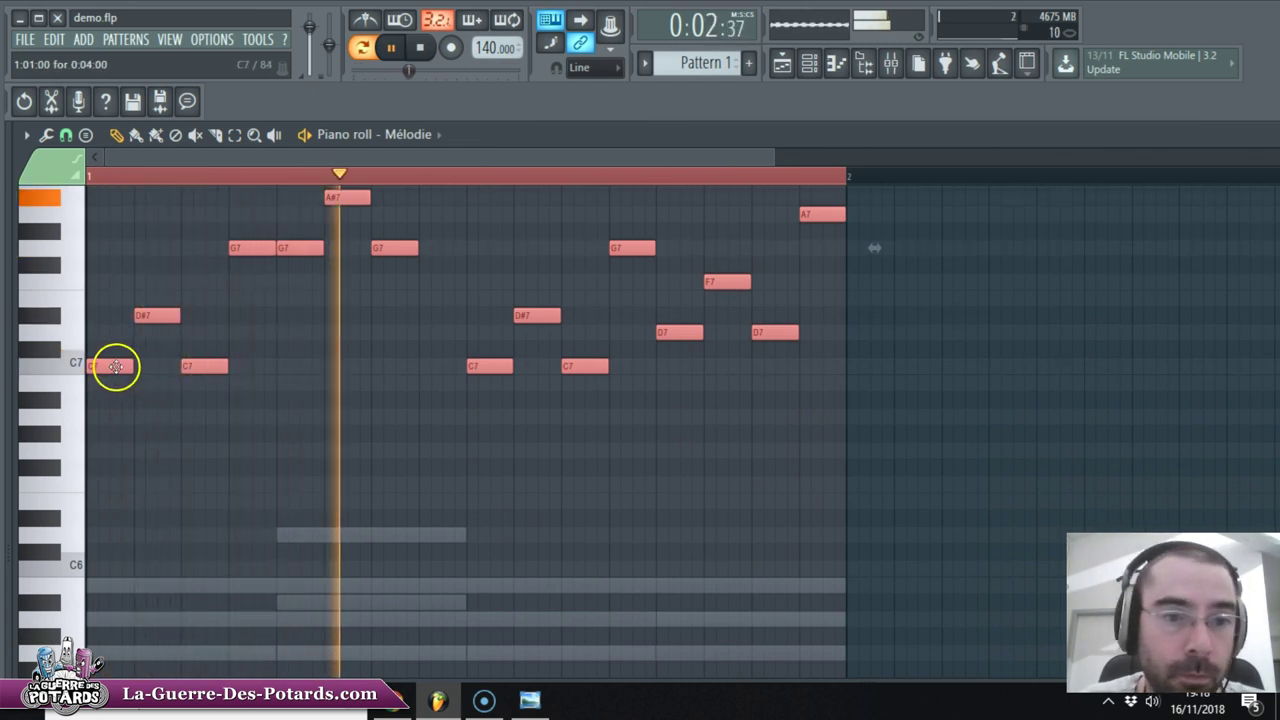
drag(114, 365, 111, 563)
scroll(133, 437, down, 3)
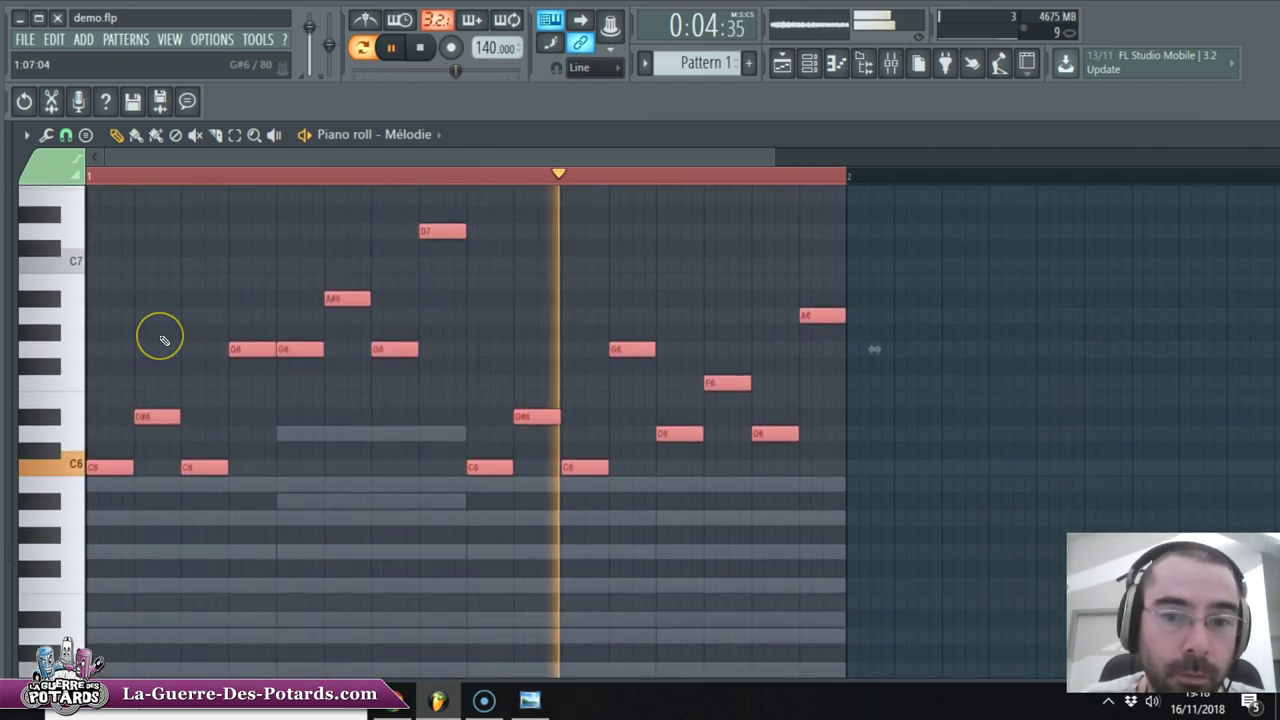
Step: Clear the note selection, stop playback and save the project
key(ctrl+d)
key(space)
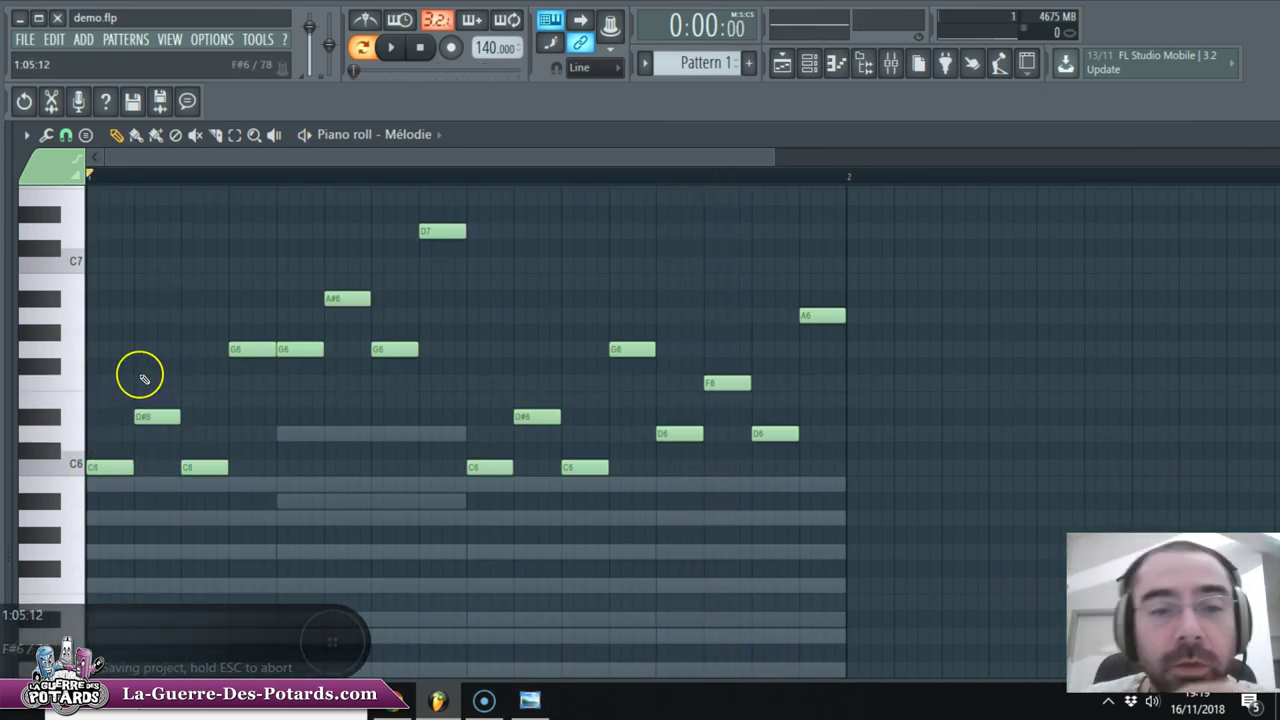
scroll(137, 371, up, 2)
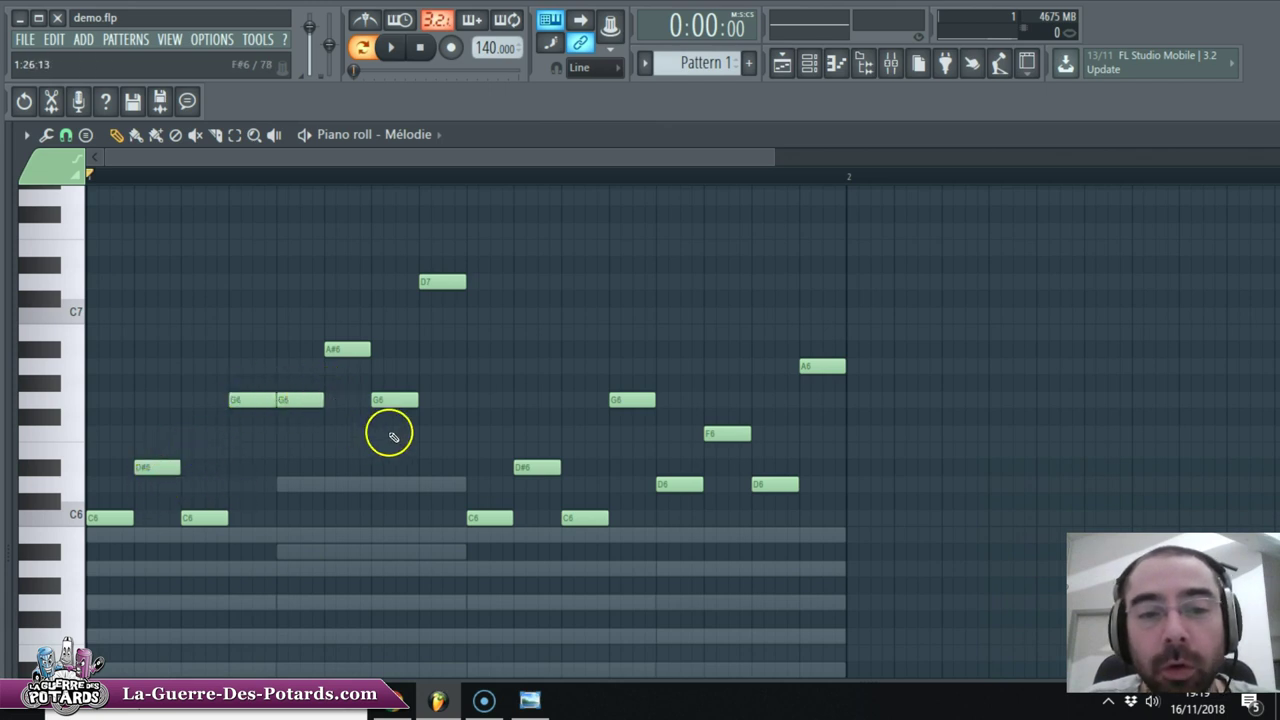
scroll(452, 322, down, 3)
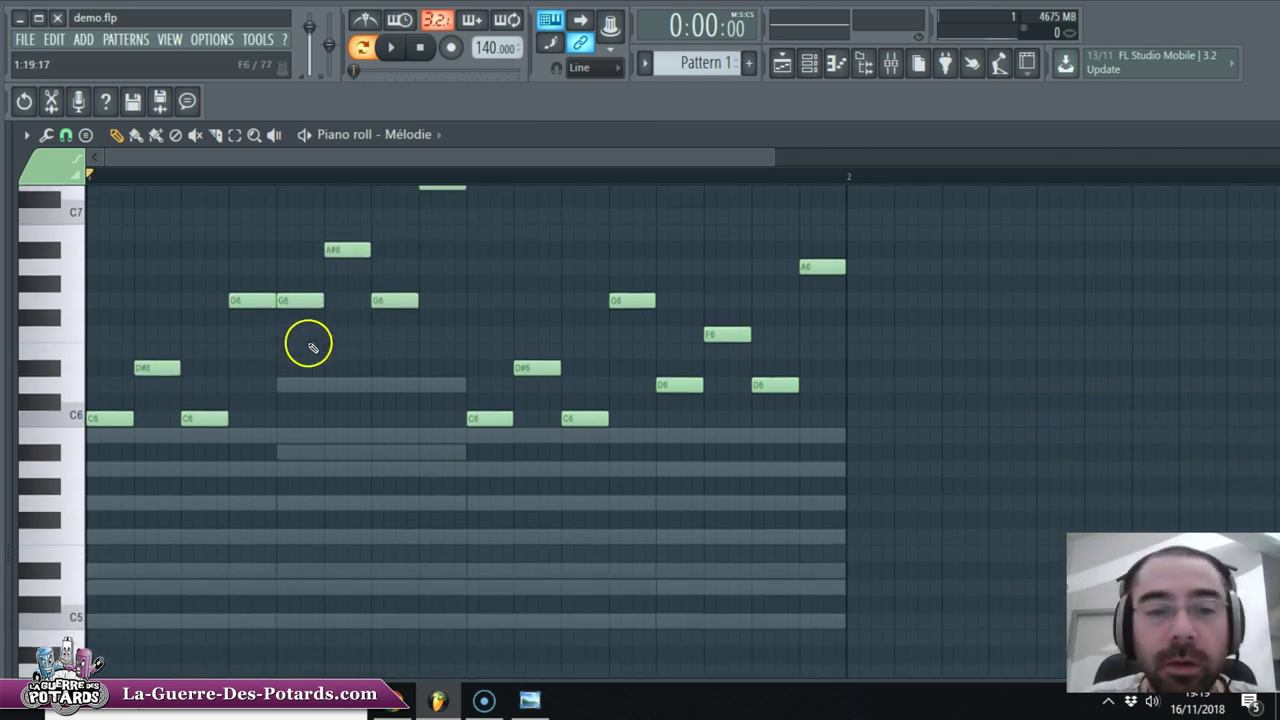
scroll(148, 318, down, 1)
scroll(145, 311, up, 1)
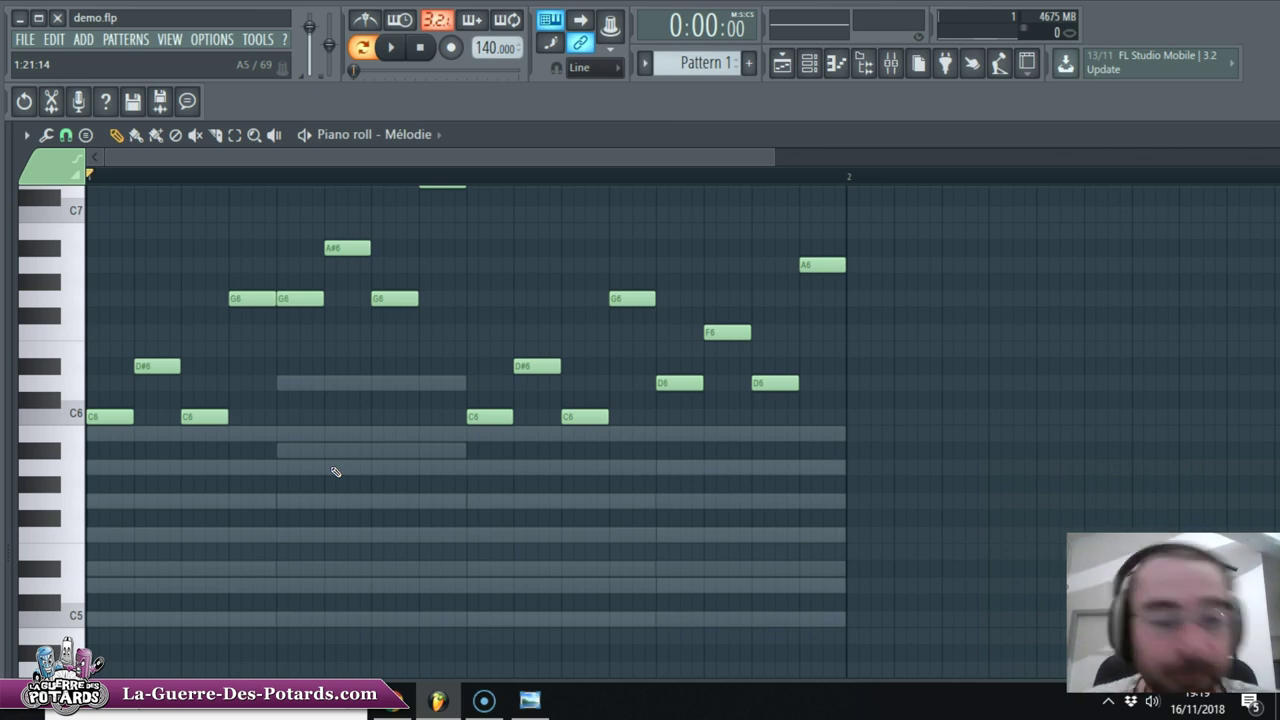
scroll(250, 313, up, 2)
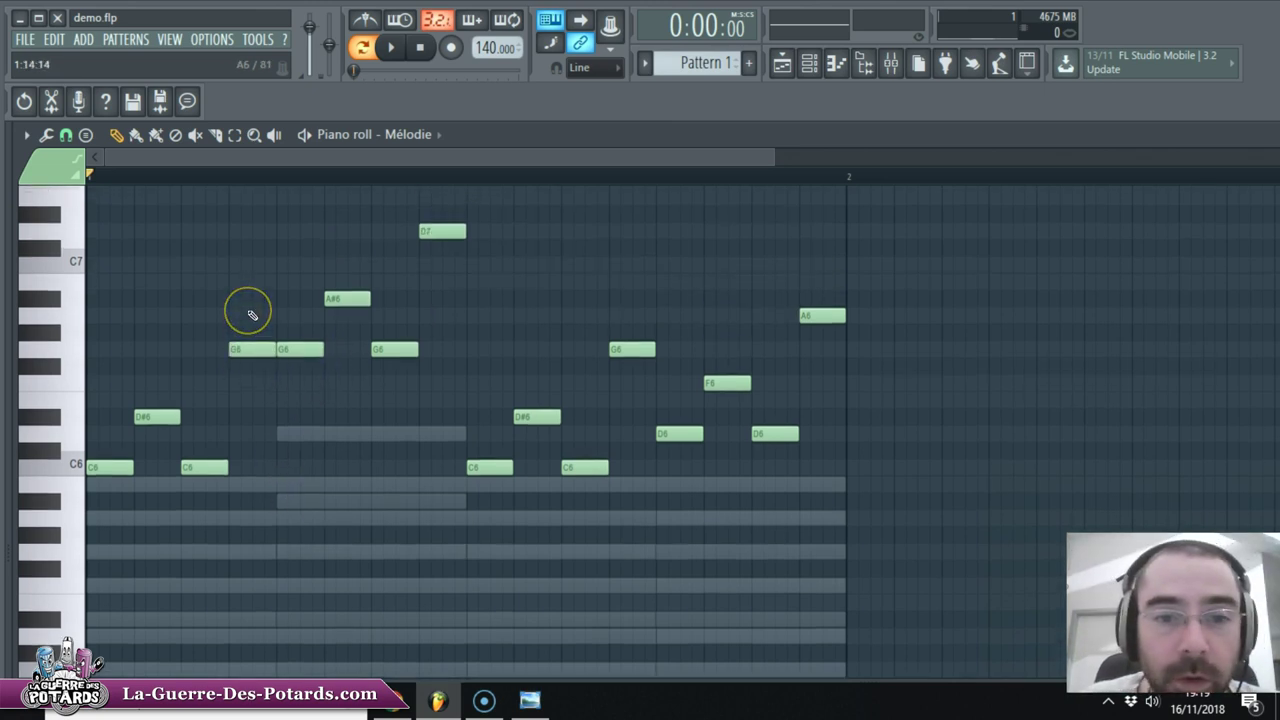
scroll(252, 315, down, 2)
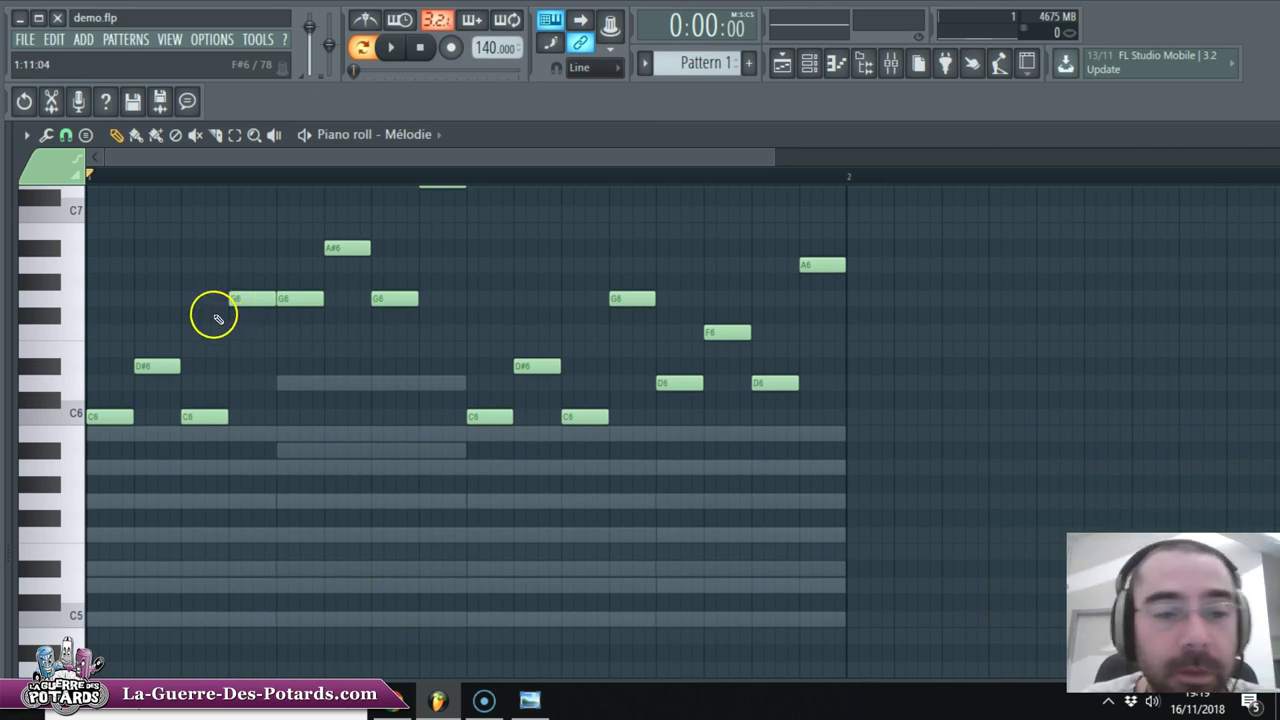
Step: During playback, halve the G6 ending the first and third chords by delaying its start, and halve the second and fourth chords' first notes
key(space)
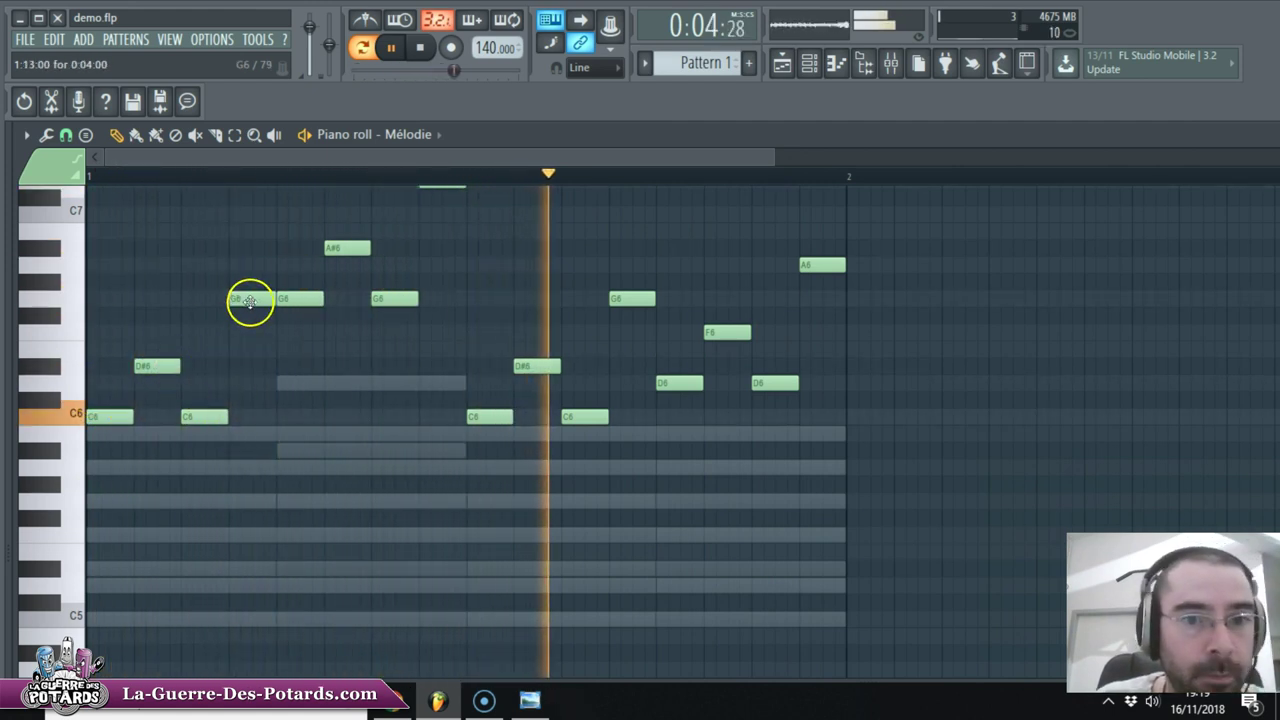
mouse_move(272, 300)
mouse_down()
mouse_move(247, 298)
mouse_move(264, 303)
mouse_up()
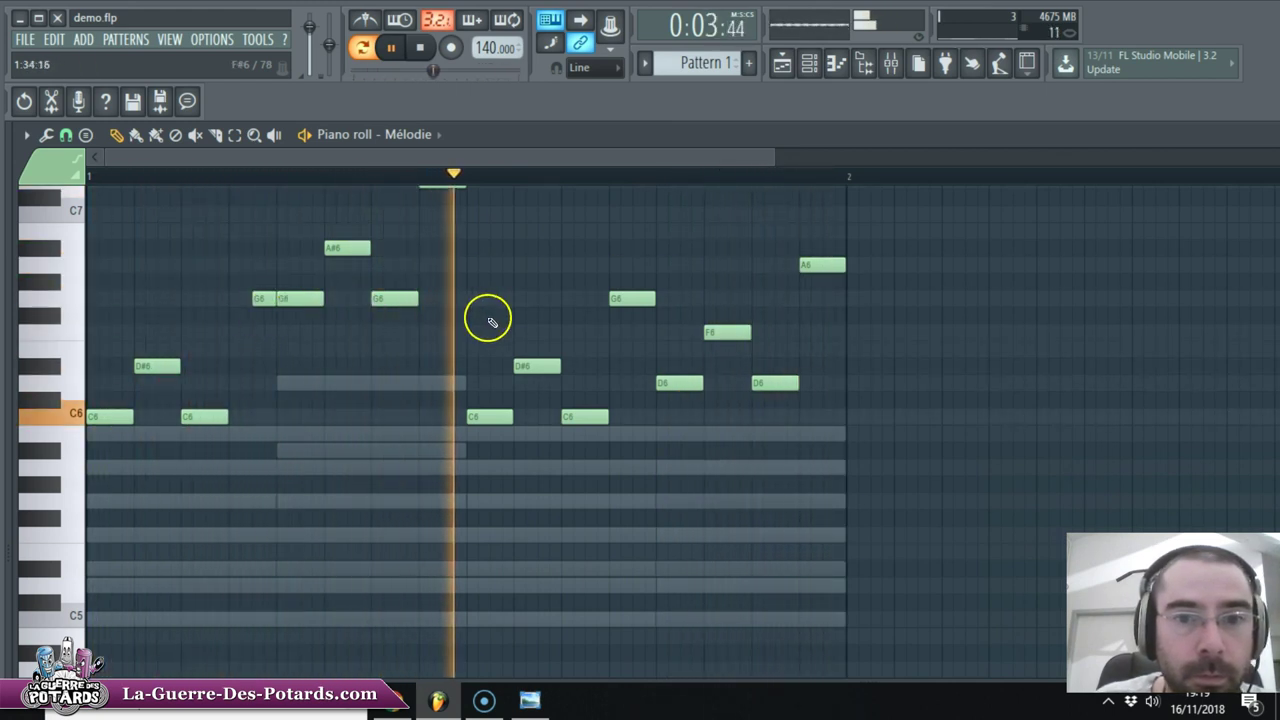
scroll(457, 291, up, 1)
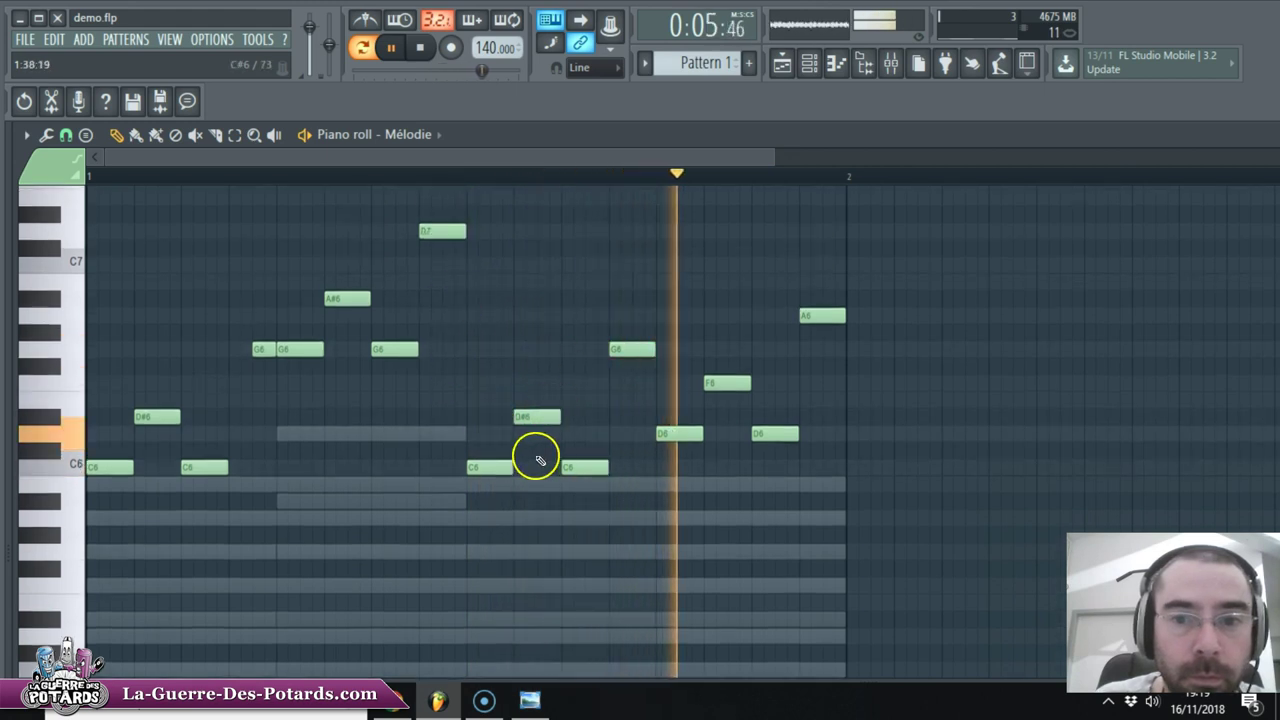
mouse_move(653, 350)
mouse_down()
mouse_move(626, 353)
mouse_move(648, 354)
mouse_up()
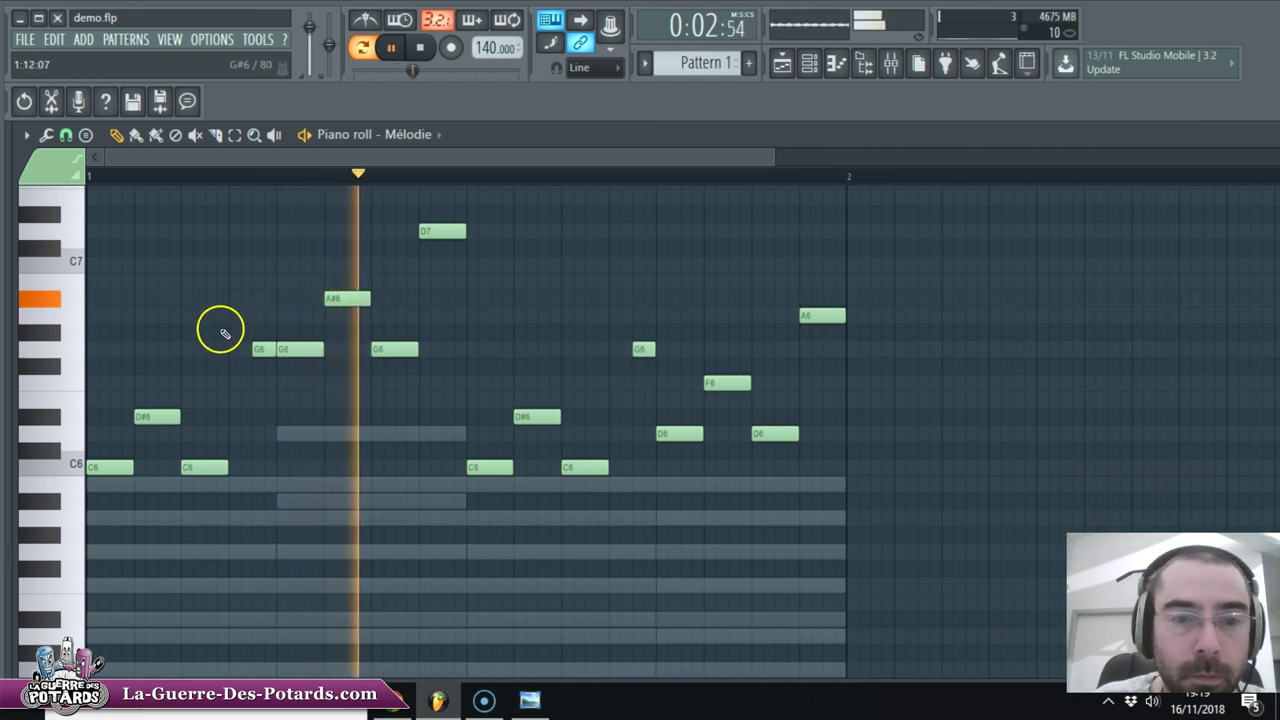
drag(316, 349, 303, 349)
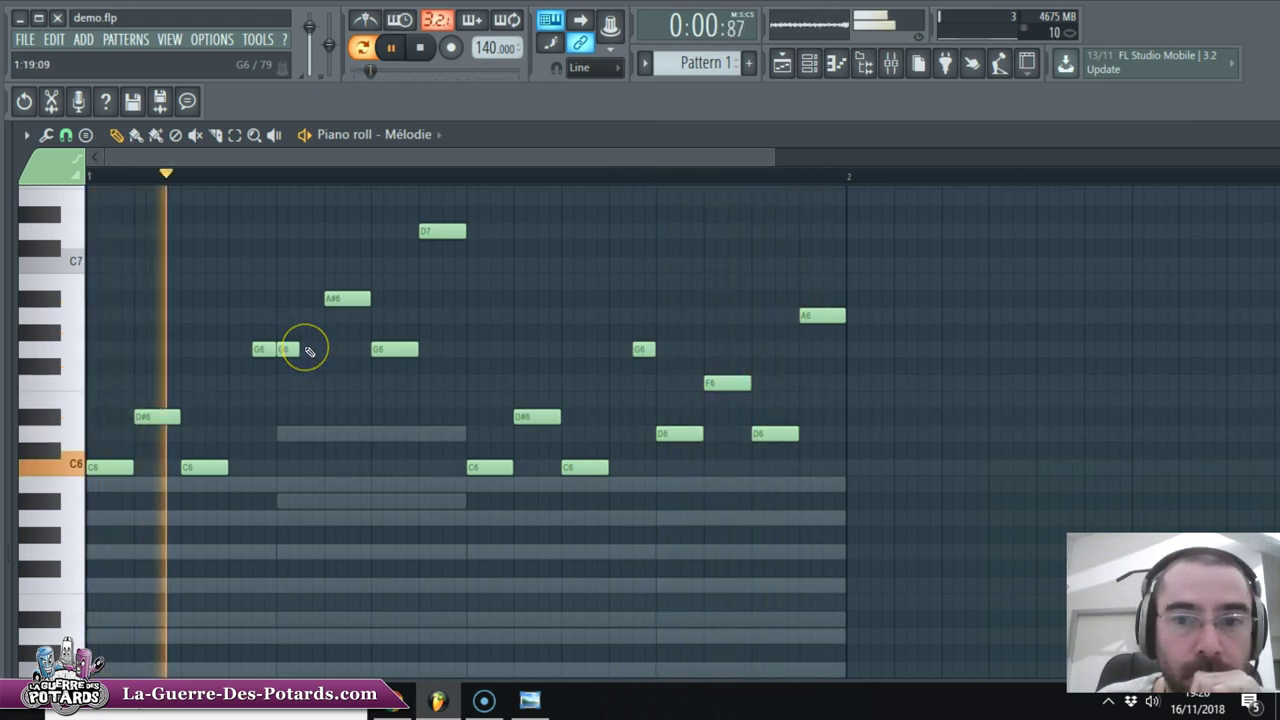
drag(695, 435, 676, 434)
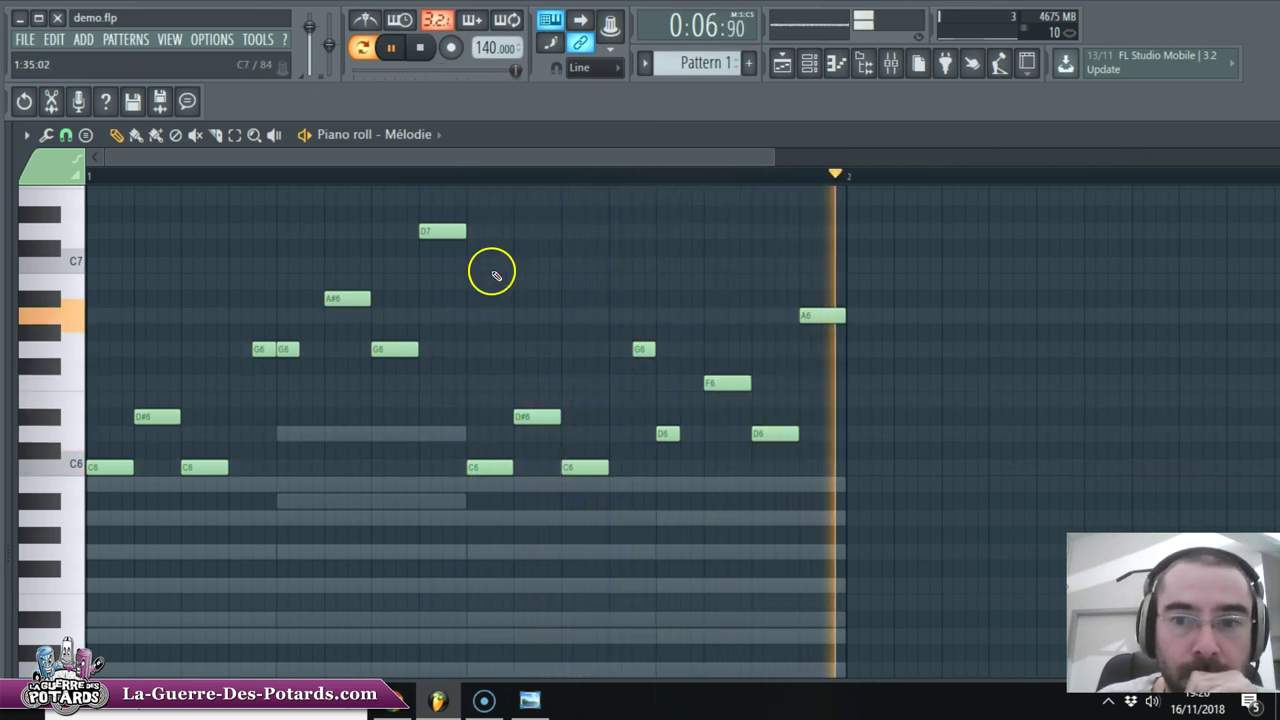
Step: Delete the final A6 and lengthen the last D6 and the second chord's last G6 to the end of their chords
right_click(822, 315)
drag(796, 432, 829, 434)
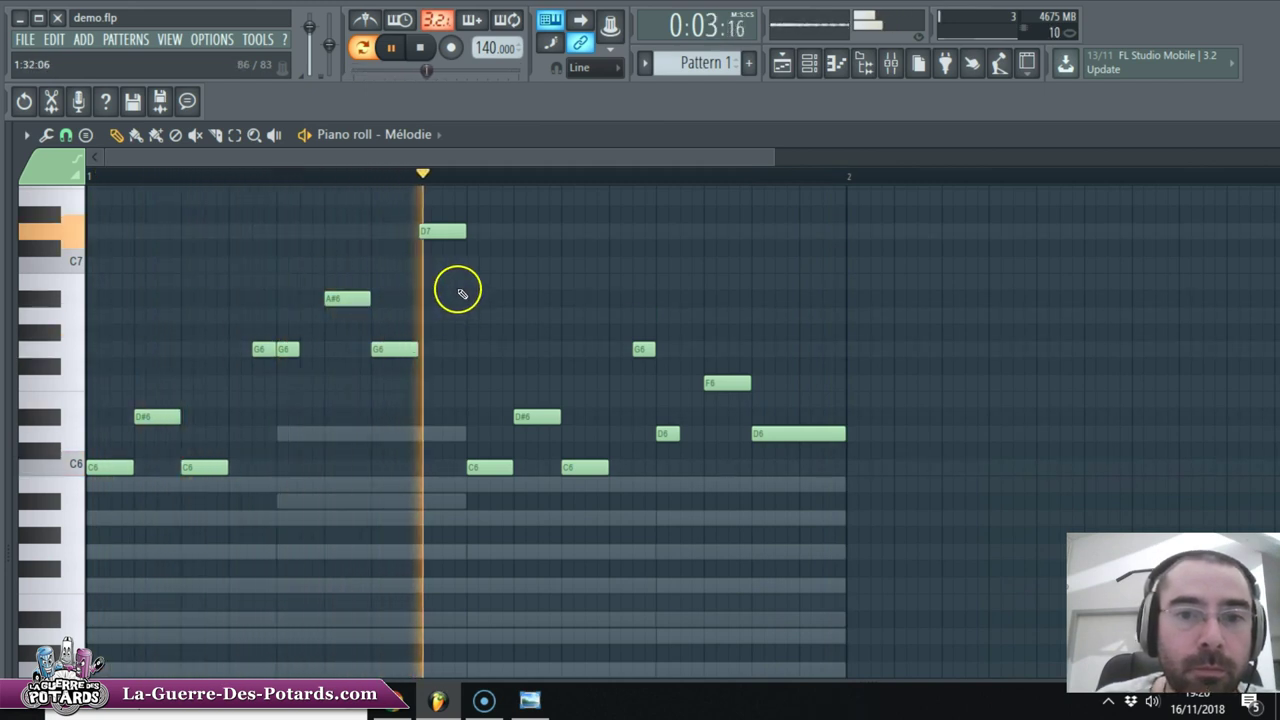
drag(416, 349, 465, 350)
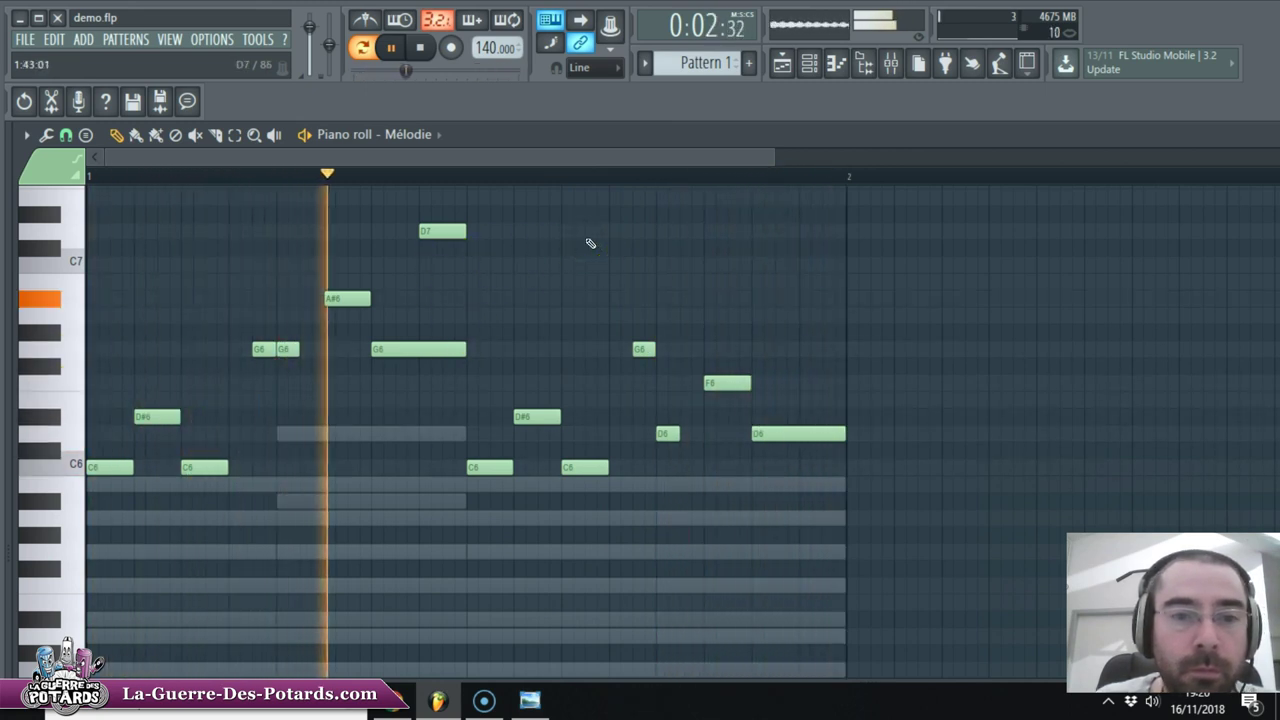
Step: Bring up the channel rack above the Mélodie notes, stop playback and save the project
scroll(530, 277, down, 5)
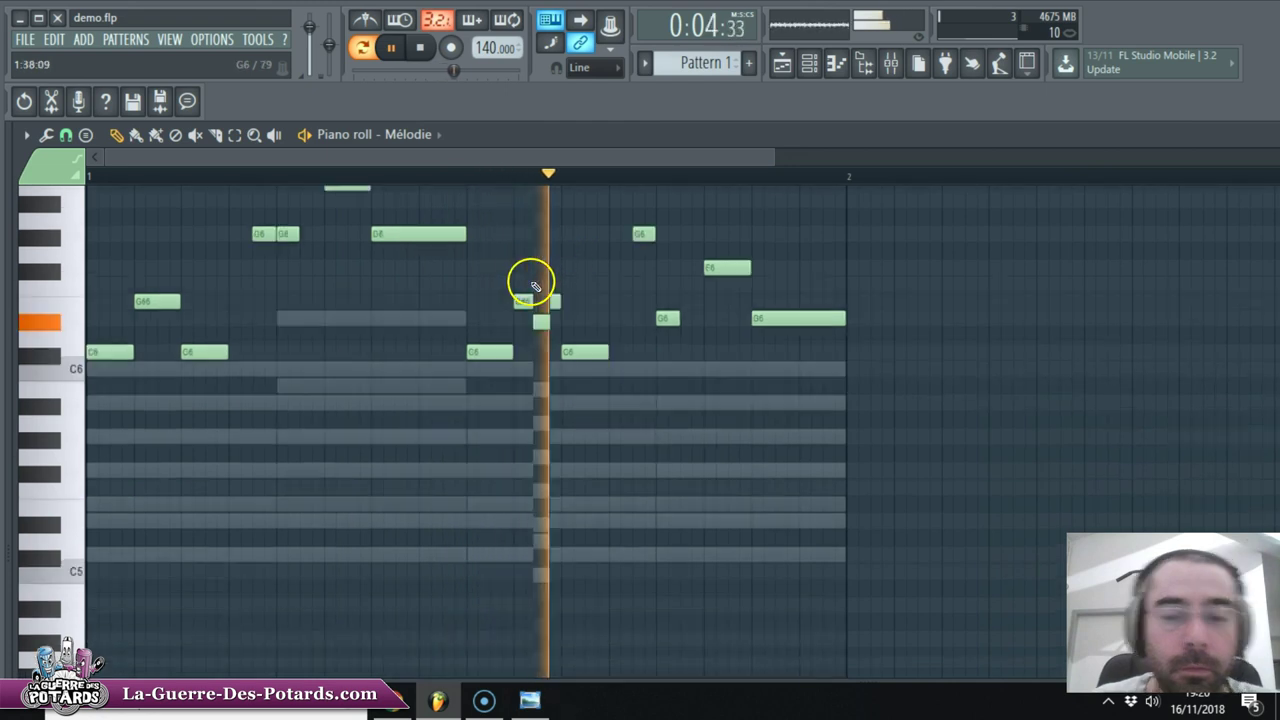
scroll(402, 356, up, 3)
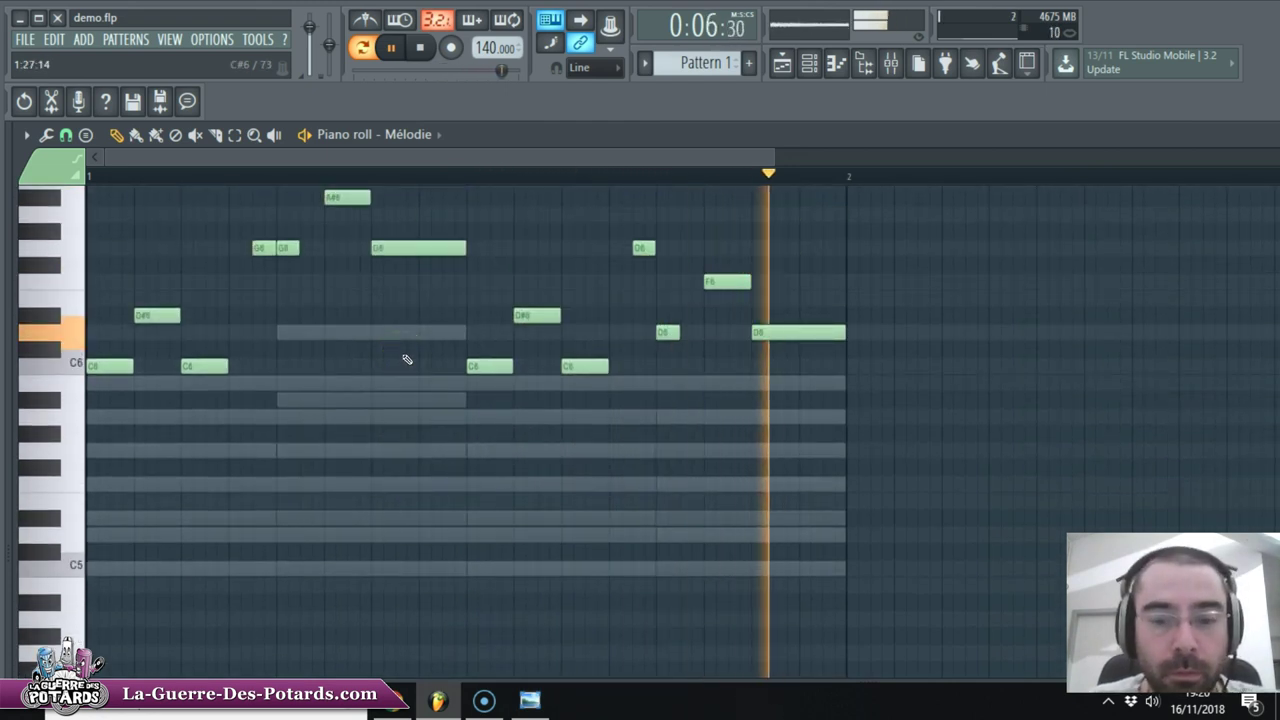
key(F6)
key(space)
key(ctrl+s)
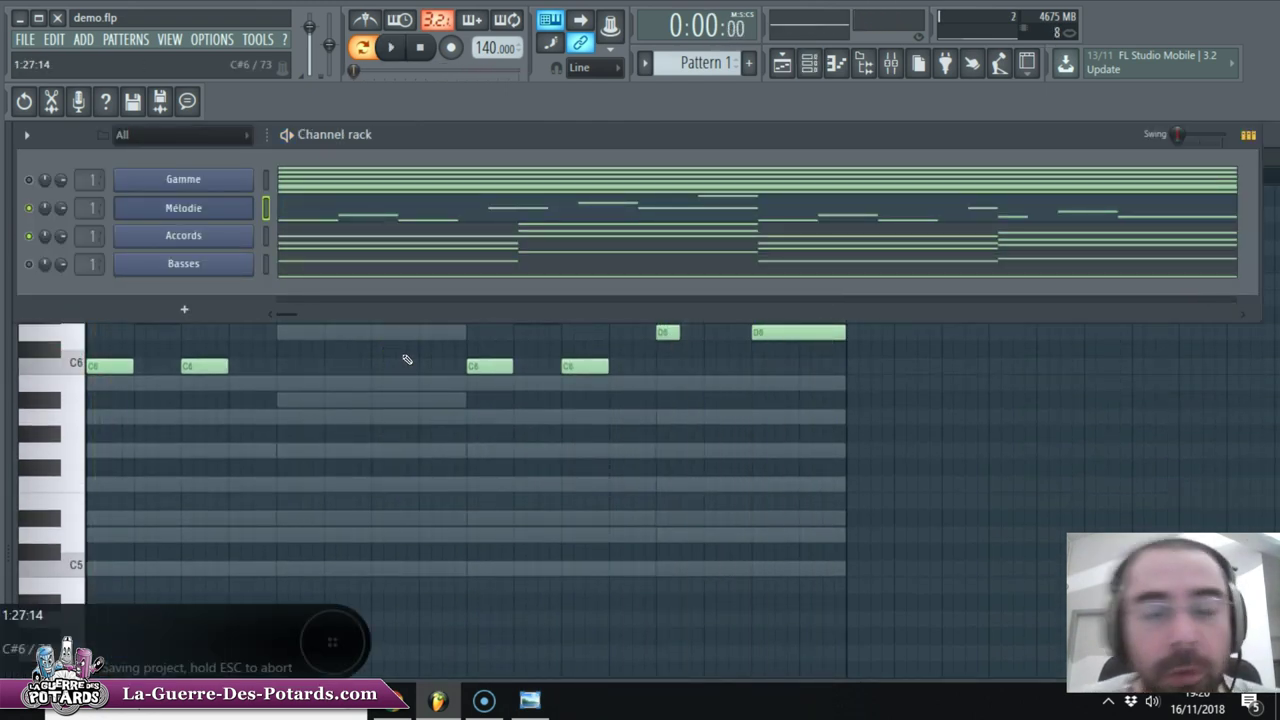
scroll(405, 430, up, 3)
scroll(400, 428, up, 2)
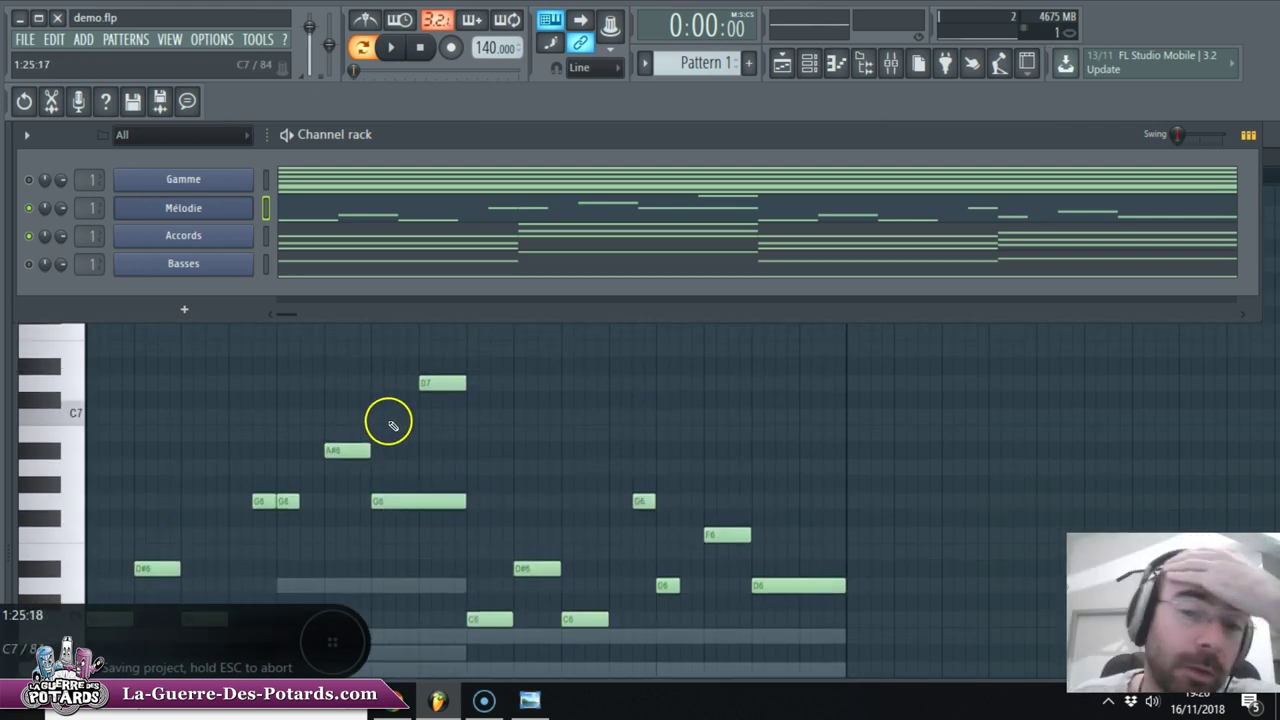
scroll(368, 418, down, 2)
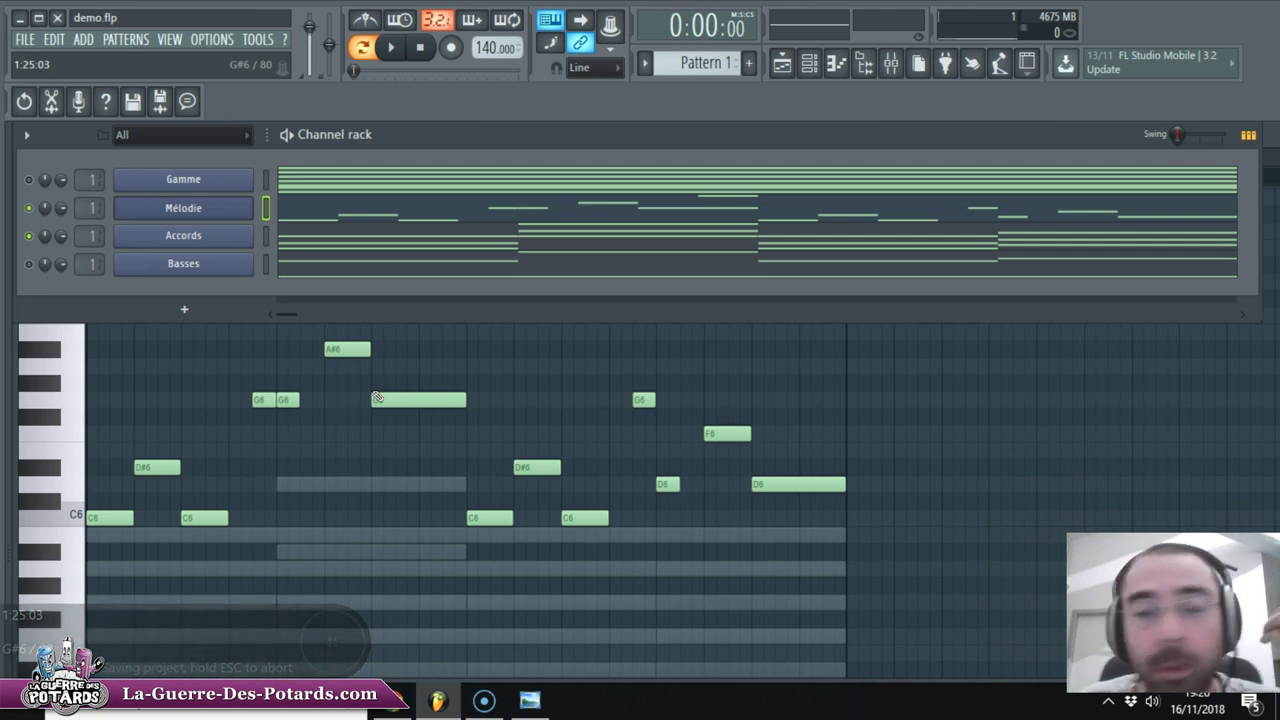
Step: Unmute the Basses channel, play the pattern with melody, chords and bass together, and save the project
key(space)
click(29, 264)
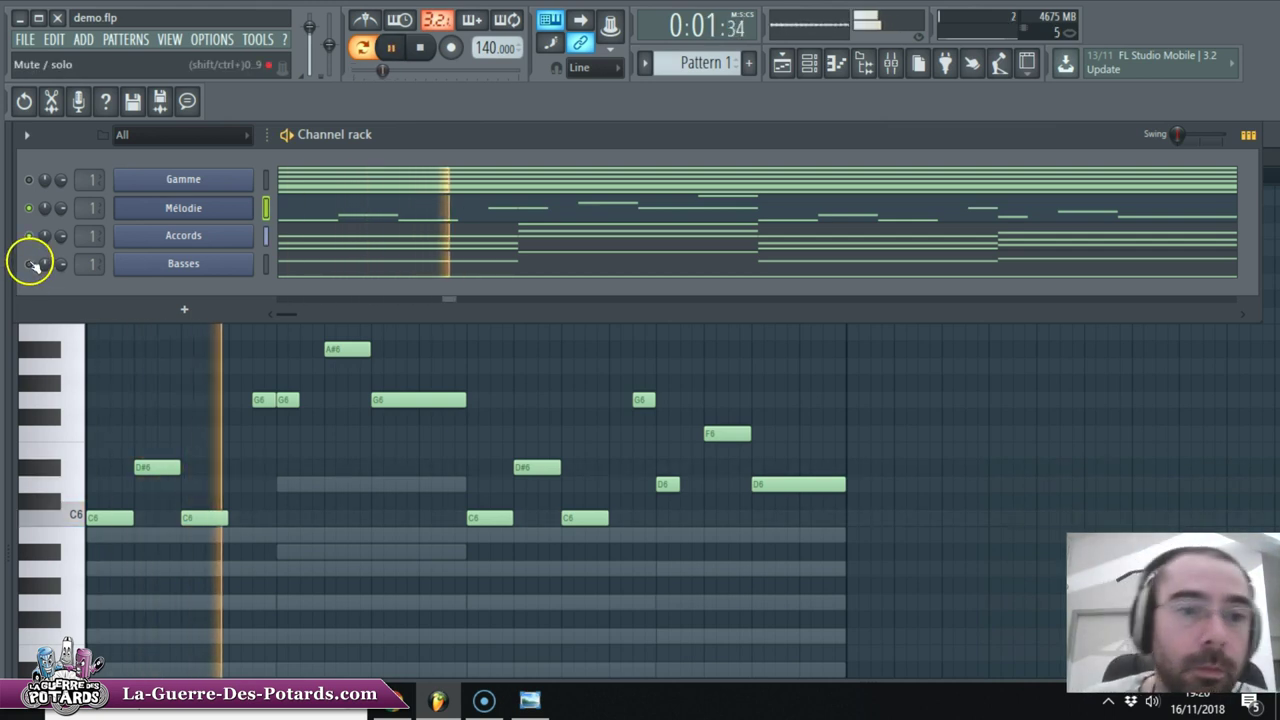
key(space)
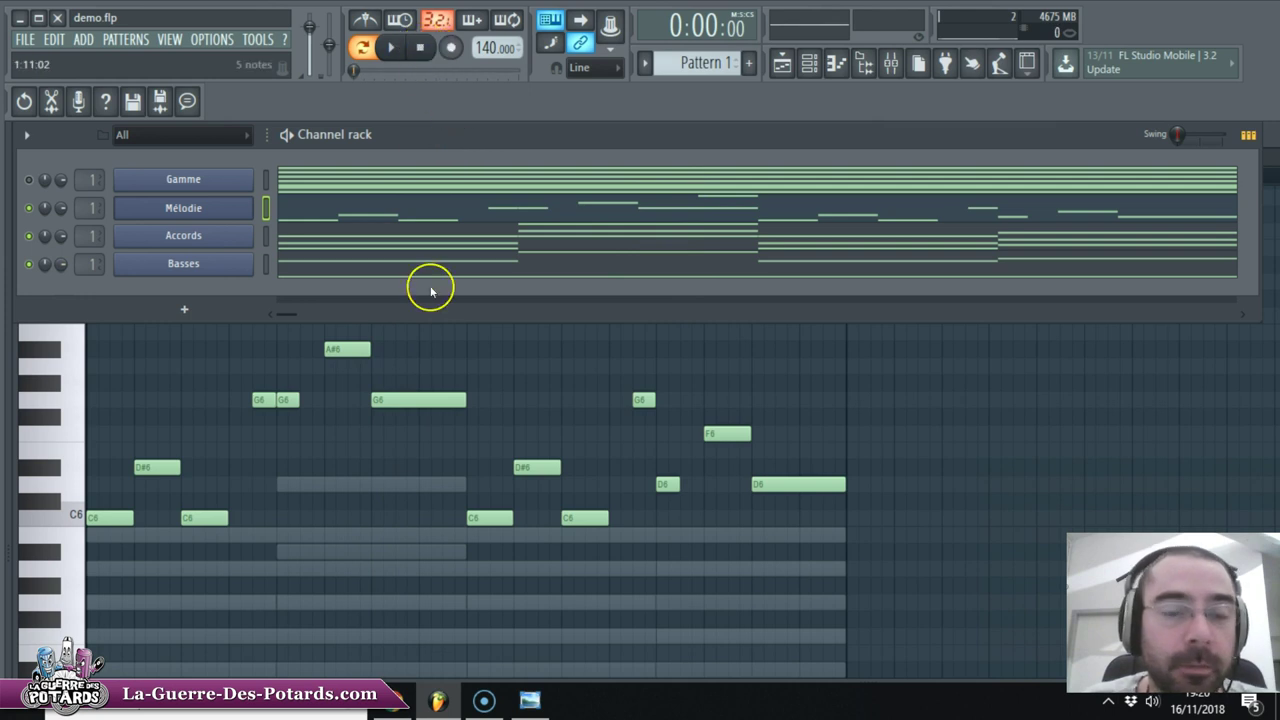
key(space)
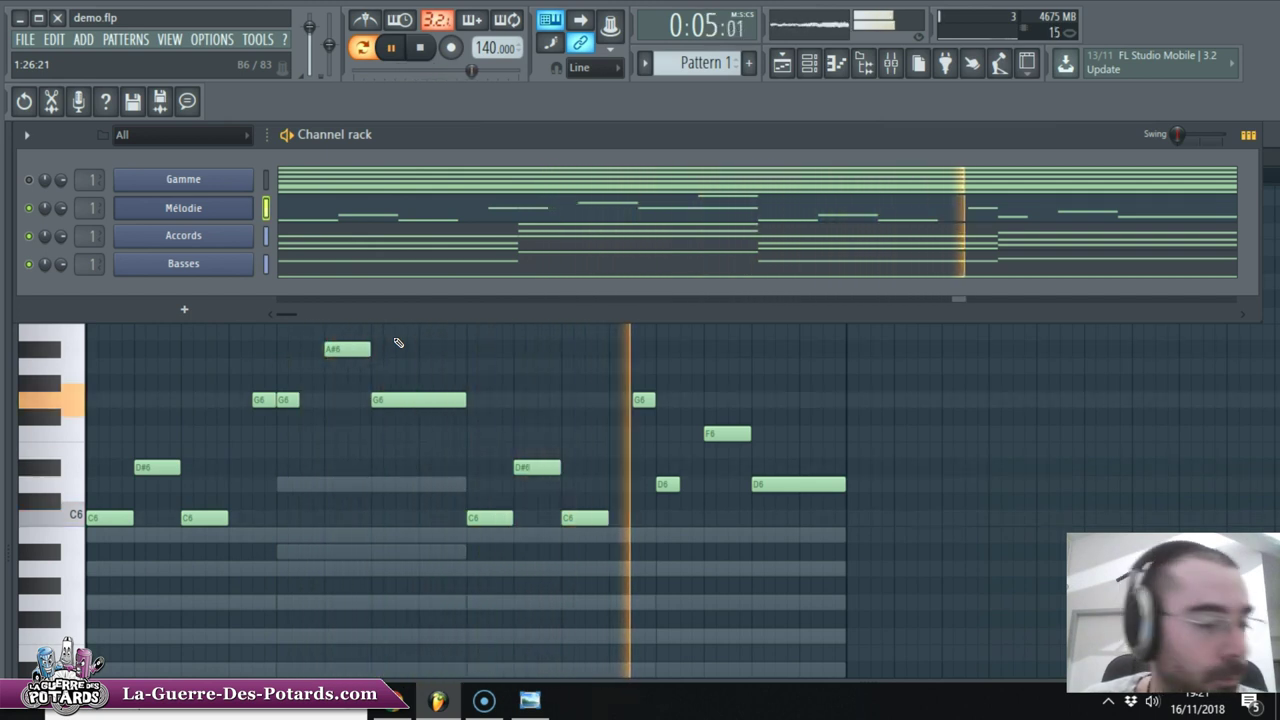
key(space)
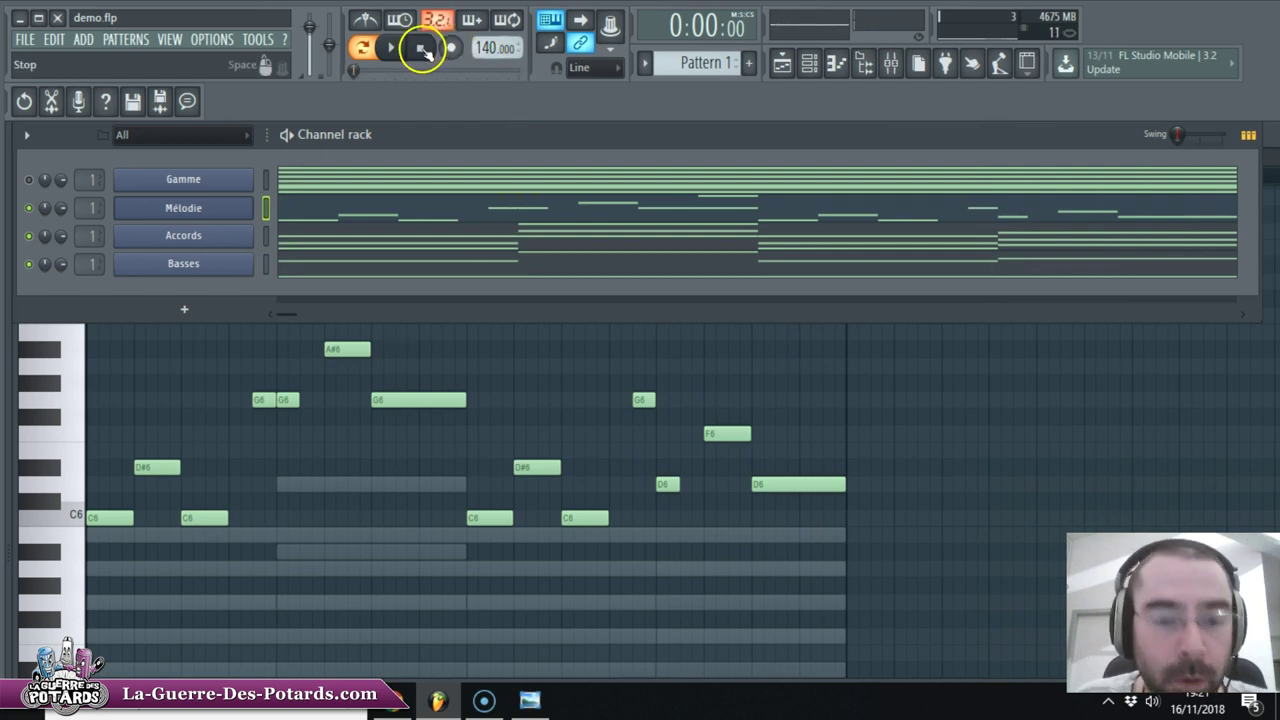
key(ctrl+s)
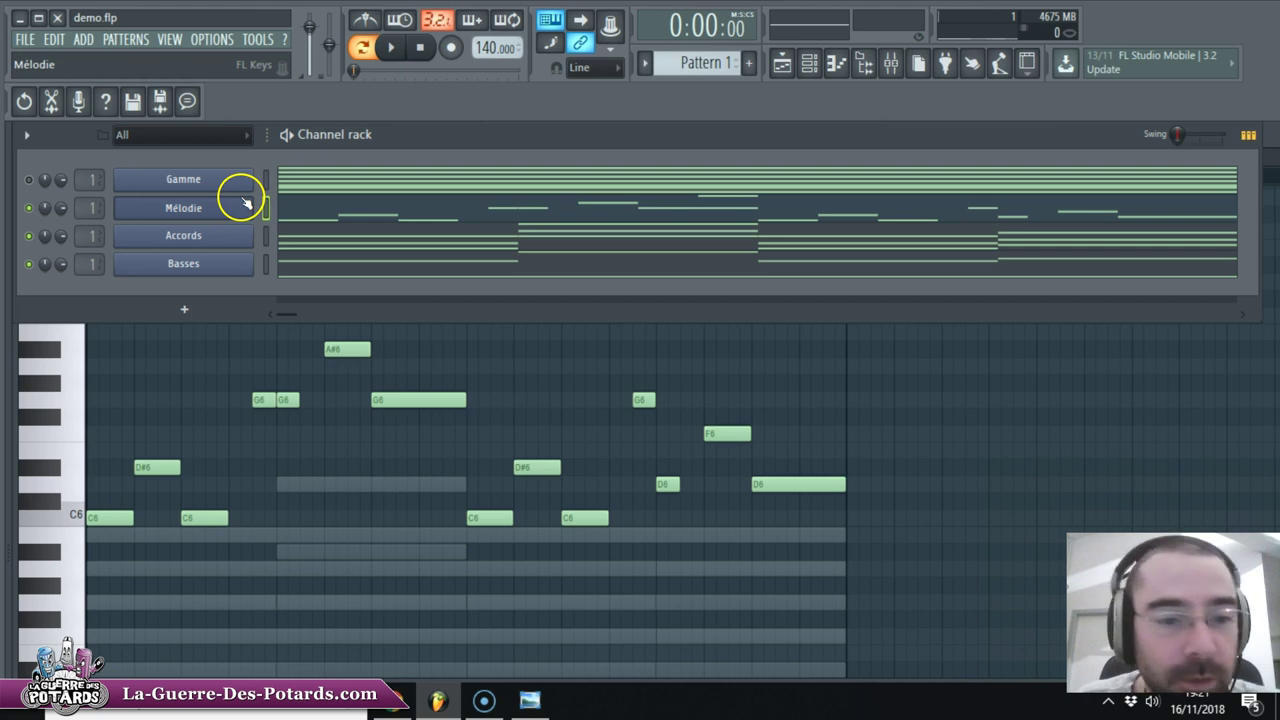
key(space)
key(space)
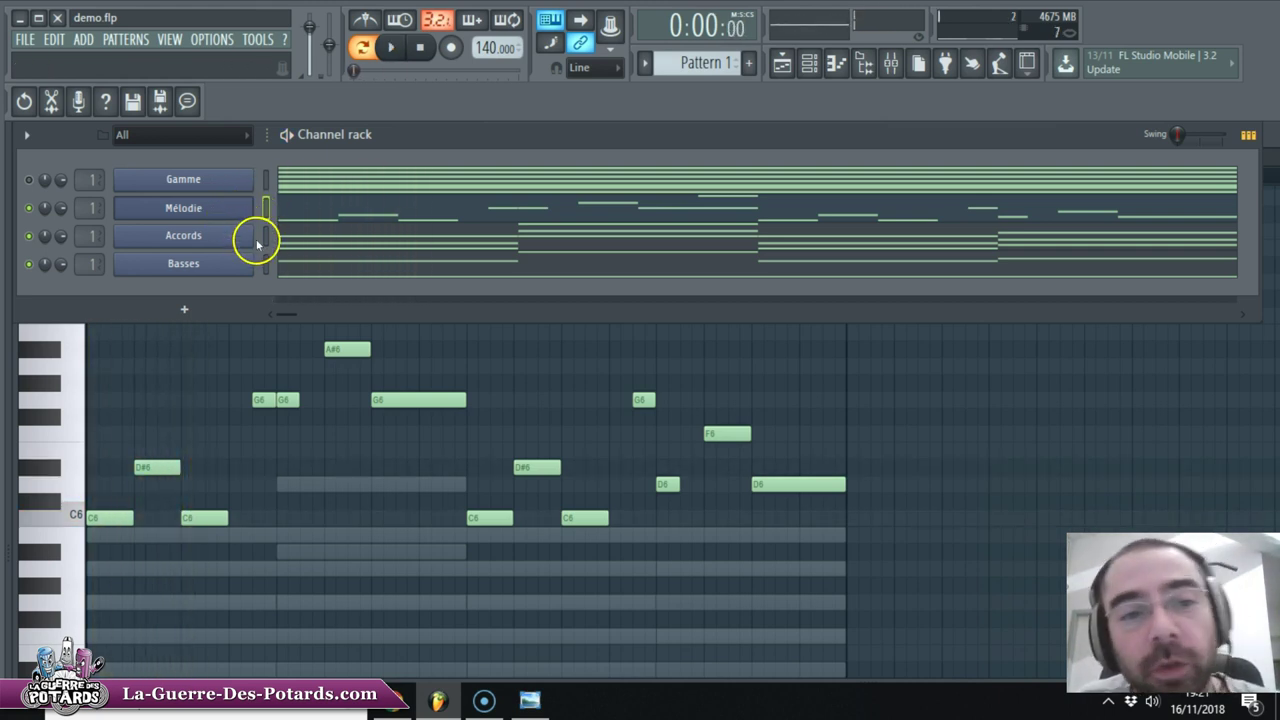
Step: Clone the Mélodie channel, mute the original and select the original channel
right_click(230, 210)
click(316, 353)
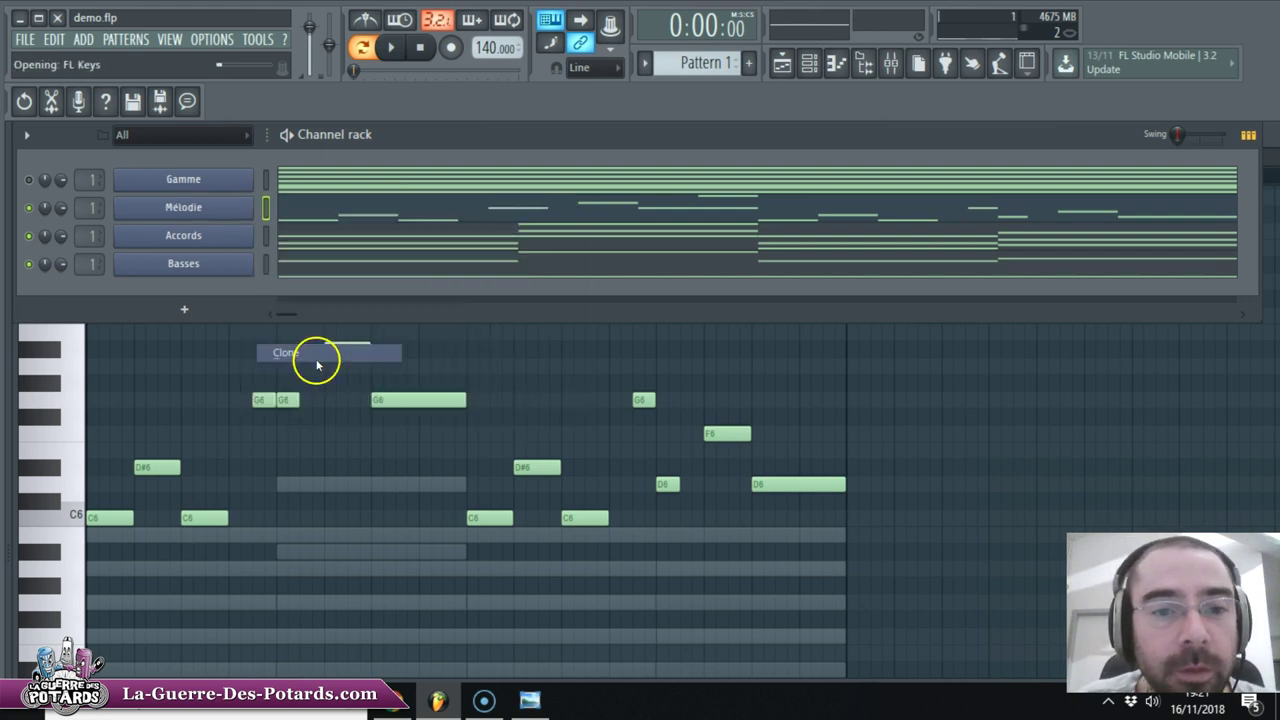
click(29, 208)
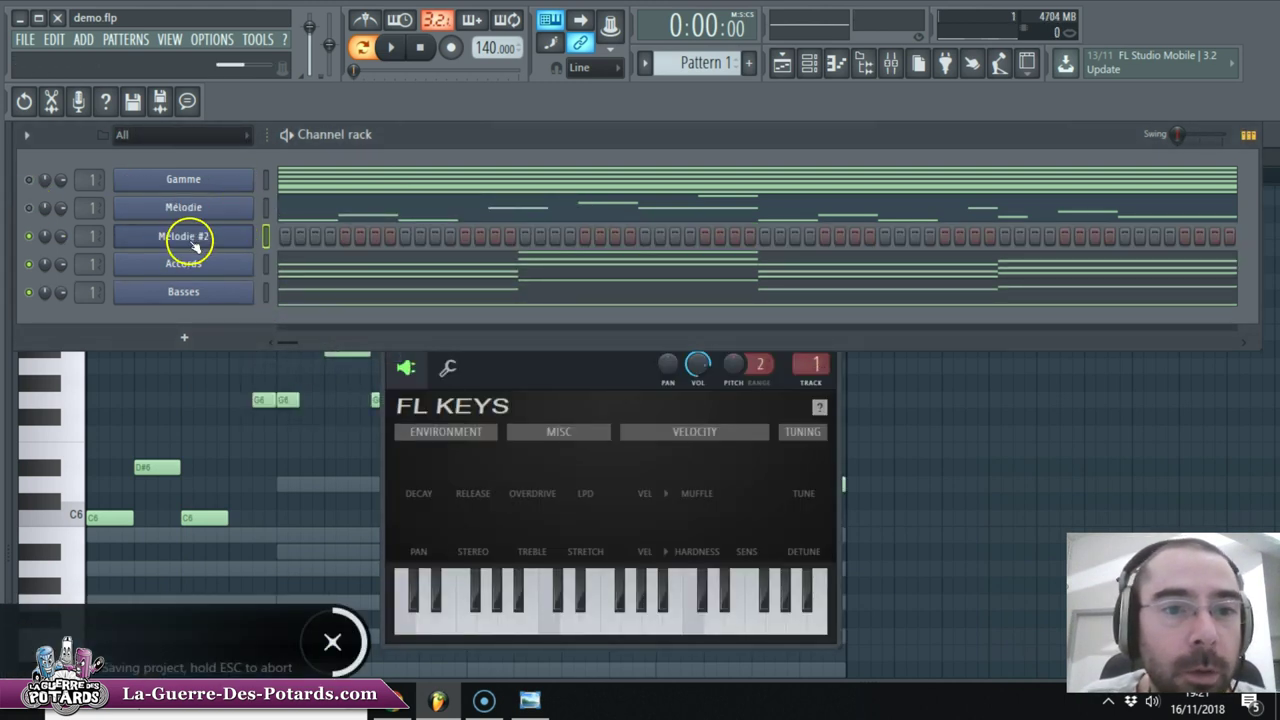
click(267, 210)
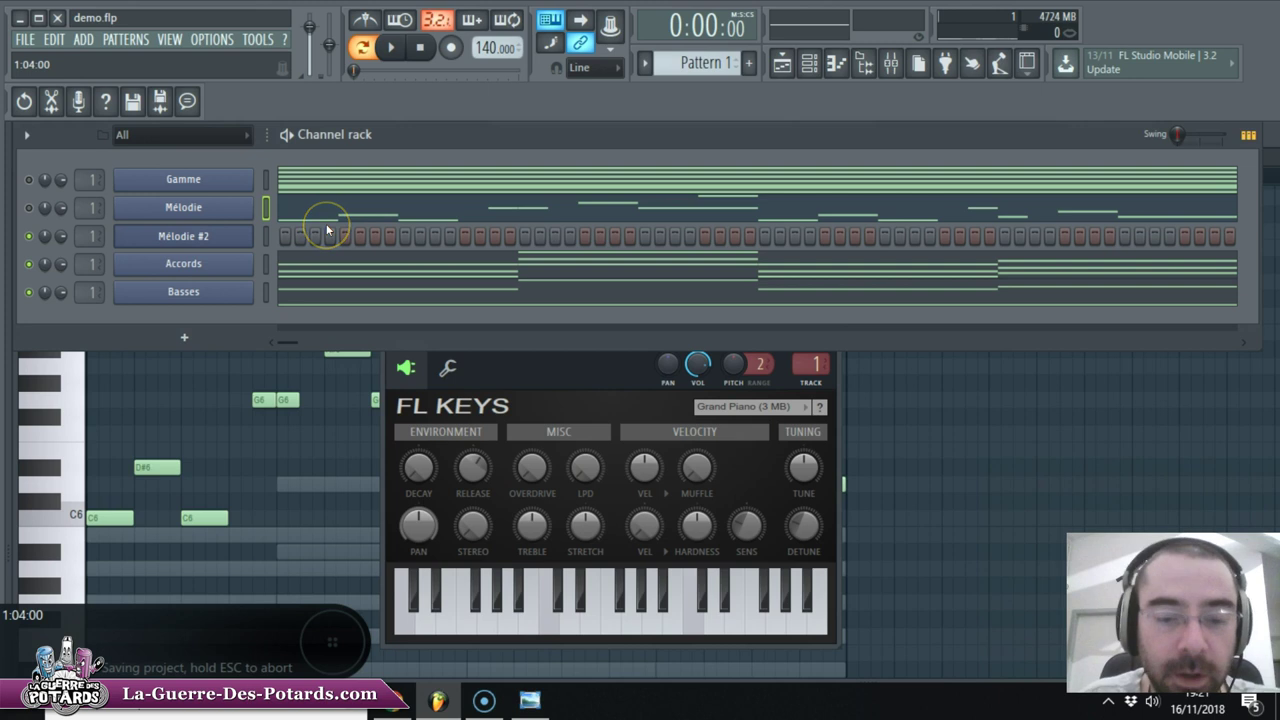
Step: Paste the melody notes into the Mélodie #2 channel and replace its instrument with Harmless
click(326, 230)
key(ctrl+v)
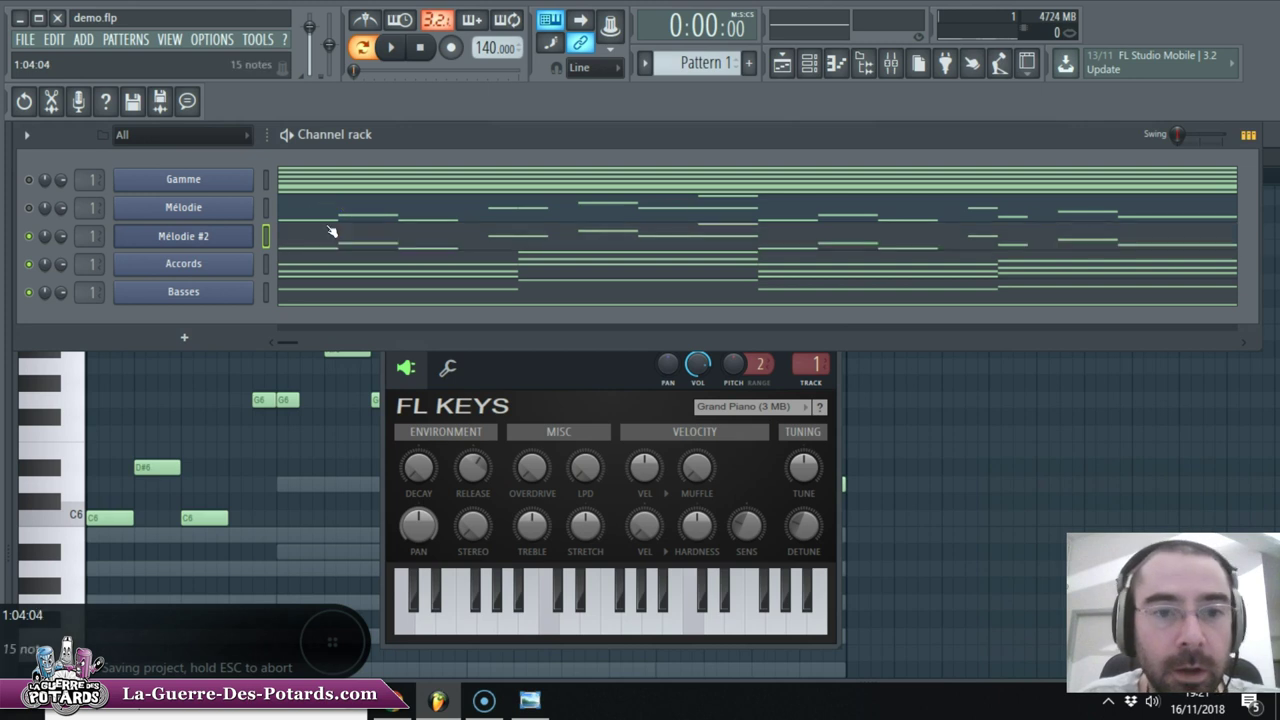
right_click(229, 238)
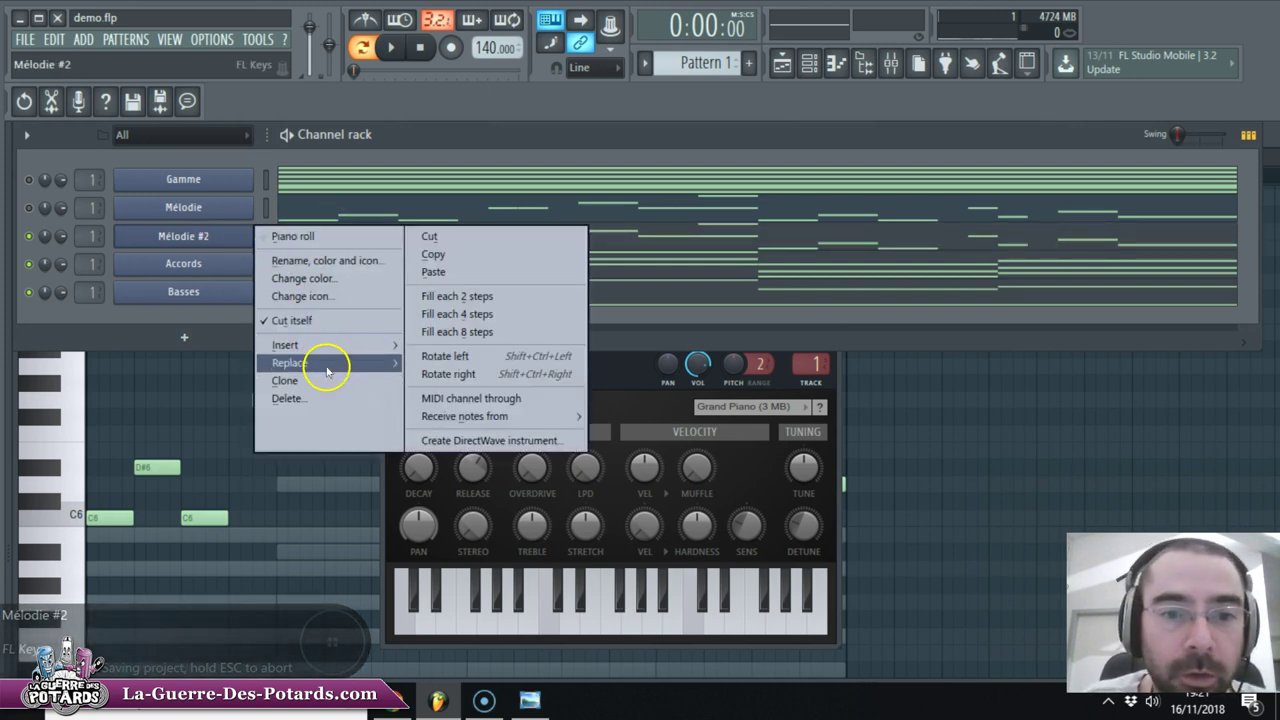
mouse_move(327, 372)
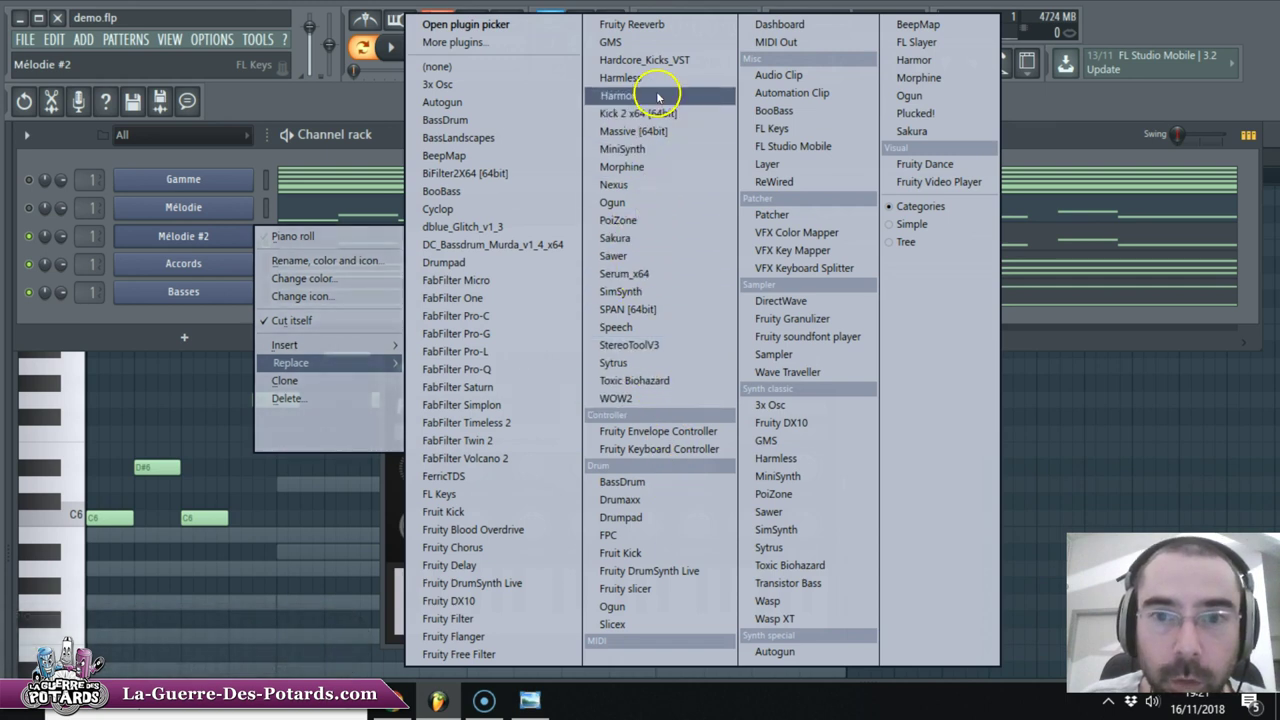
click(620, 77)
drag(623, 331, 471, 183)
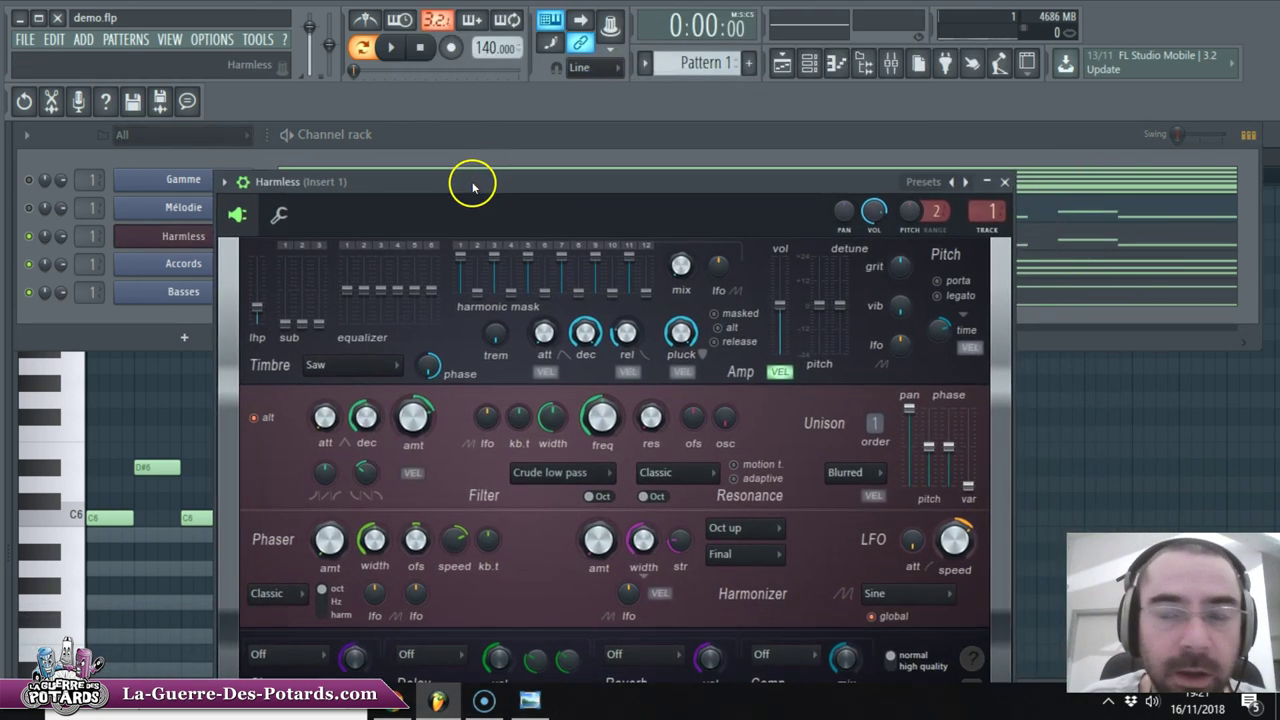
Step: Play the pattern while auditioning the Harmless presets from Electric Organ 1 GOL through Electric Organ 4 GOL
right_click(963, 183)
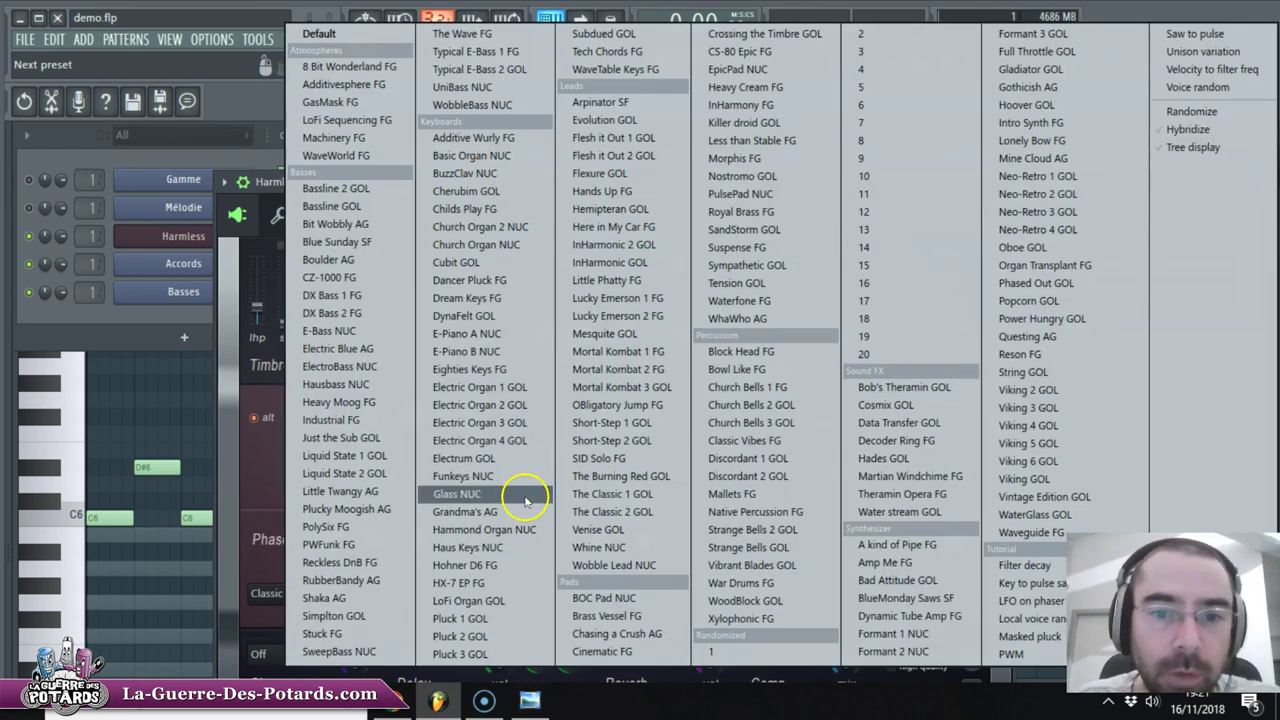
click(482, 387)
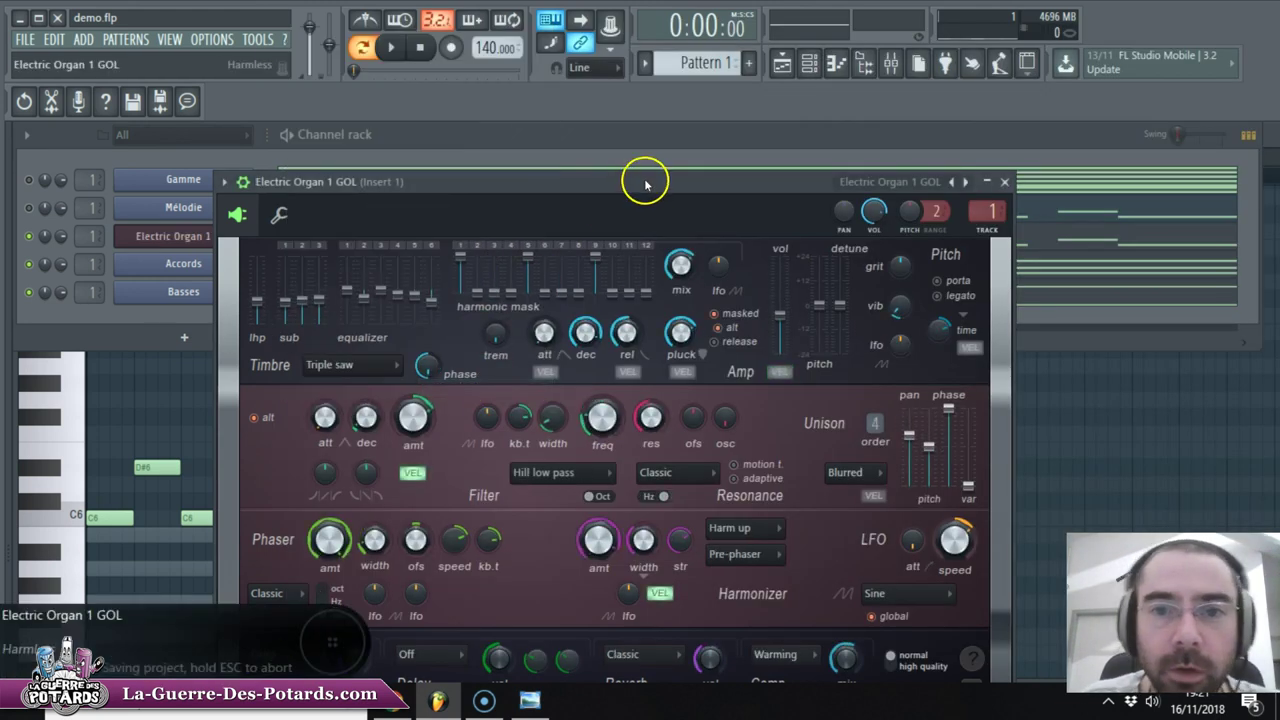
drag(643, 180, 571, 180)
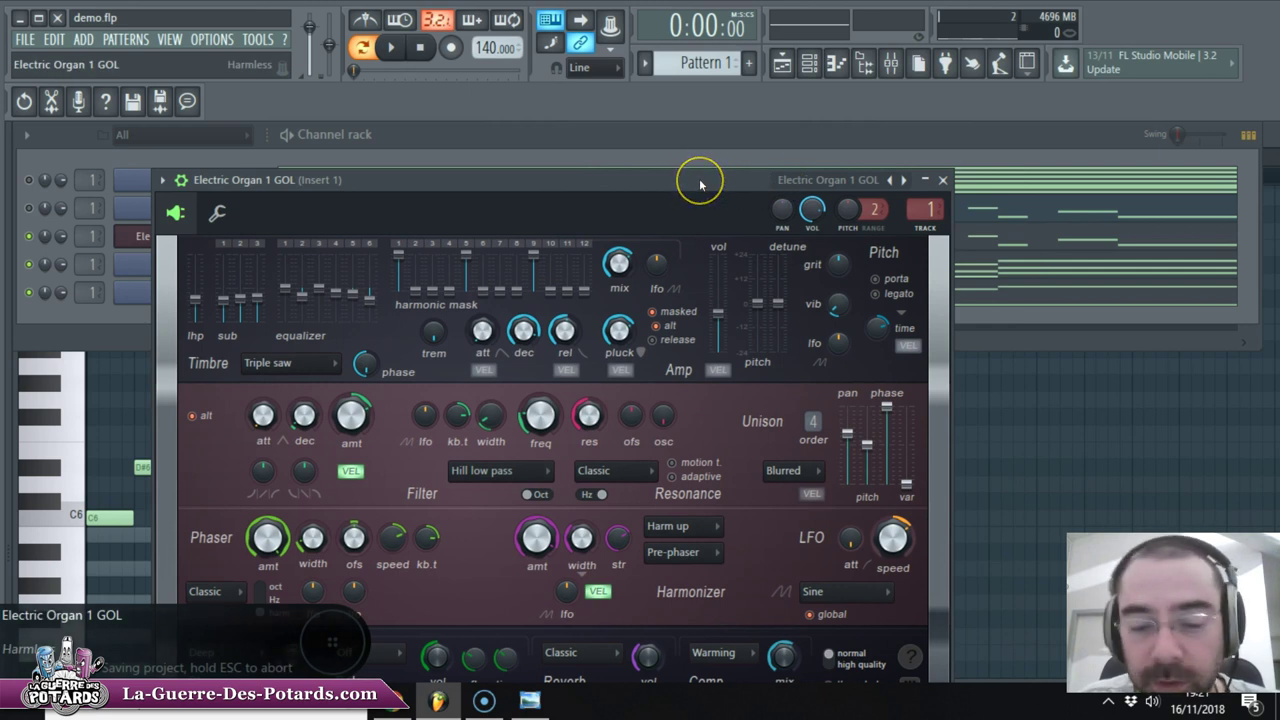
key(space)
drag(671, 186, 727, 153)
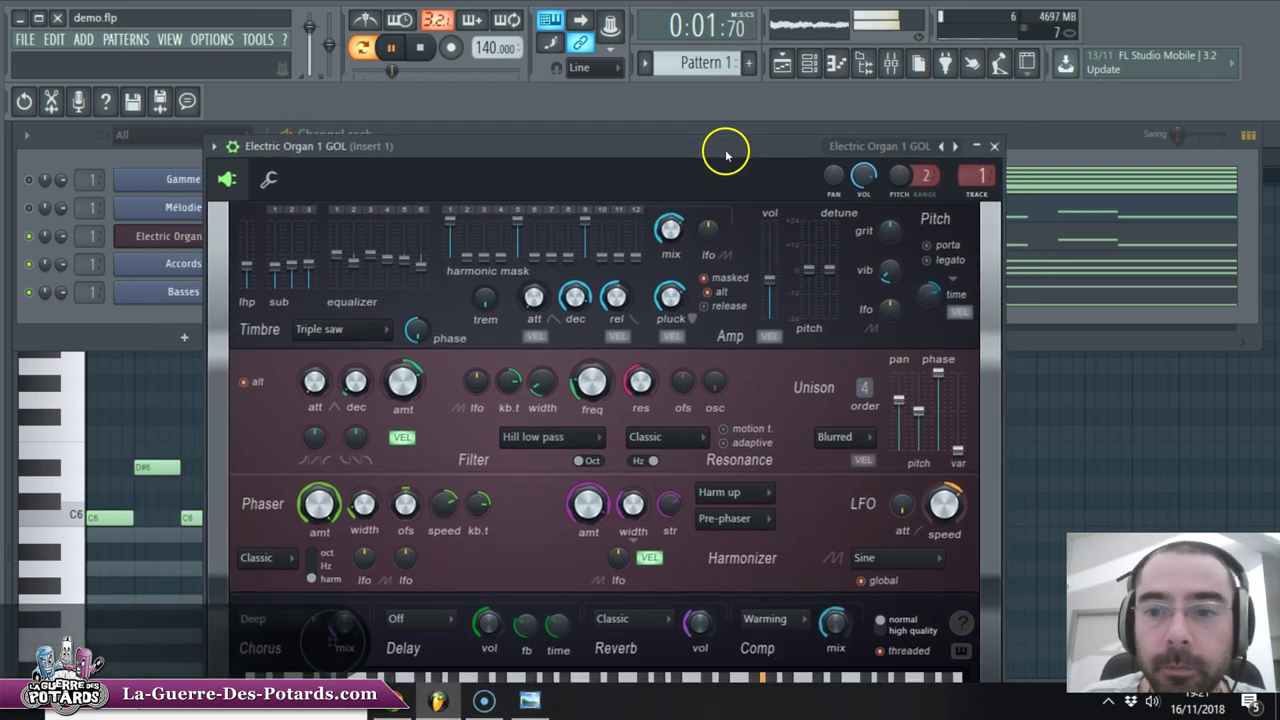
click(957, 148)
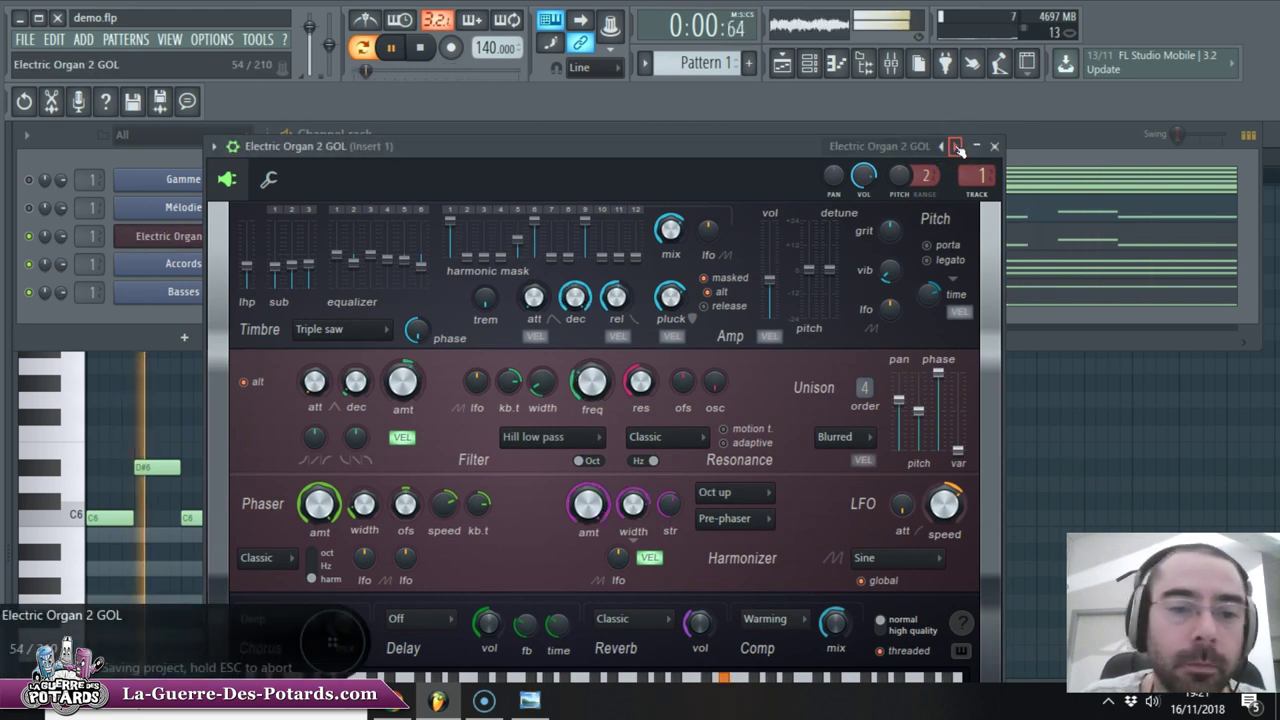
click(957, 148)
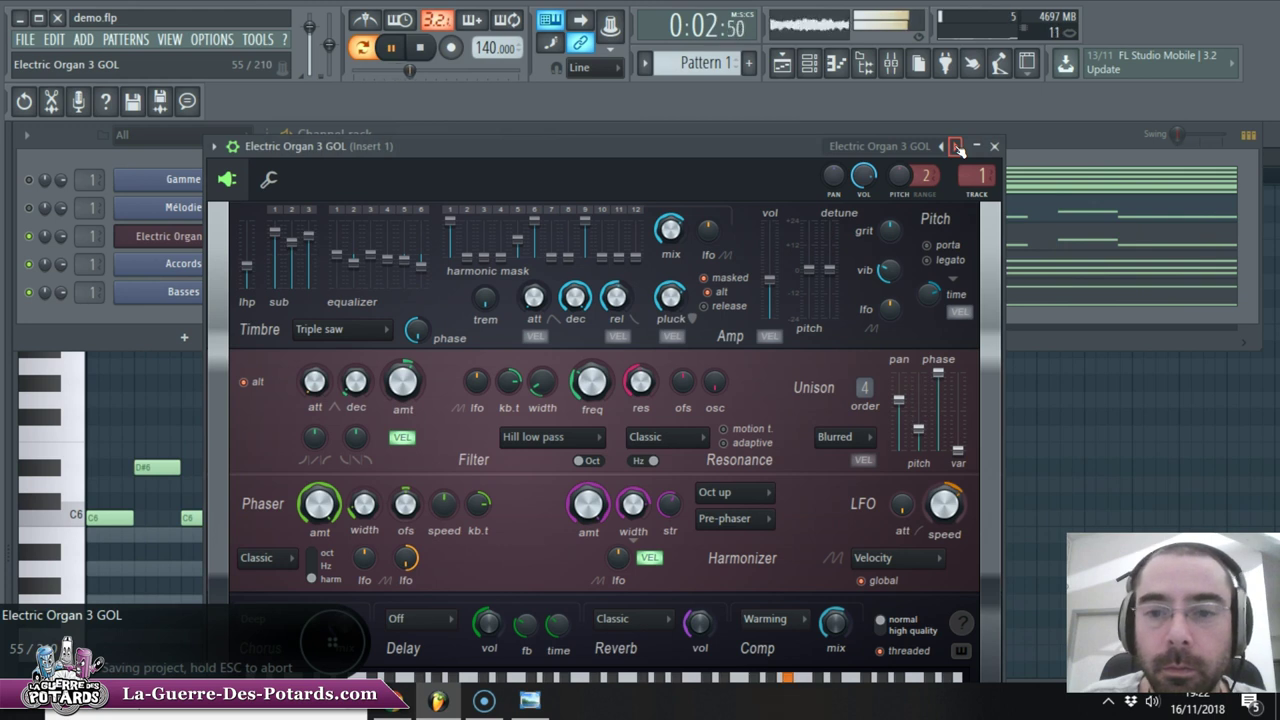
click(957, 148)
Step: Load the Church Bells 3 GOL preset and advance through the following percussion presets to Mallets FG
right_click(957, 148)
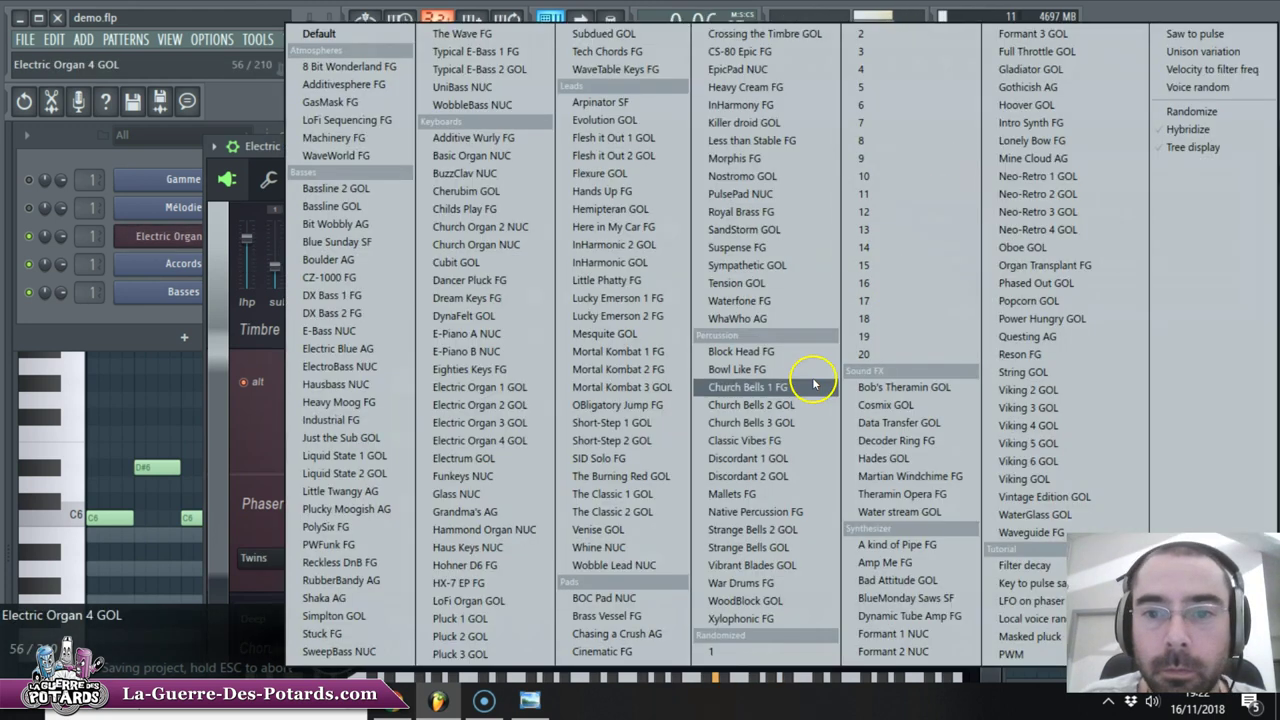
click(764, 421)
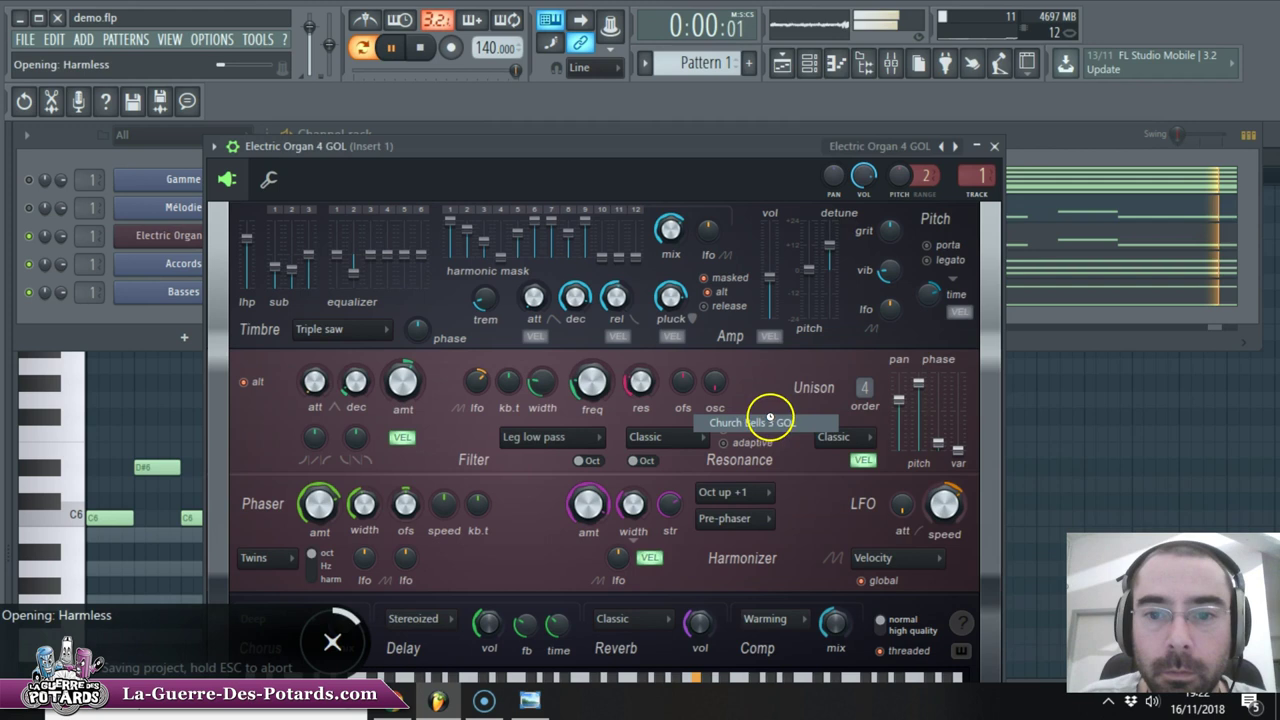
click(955, 148)
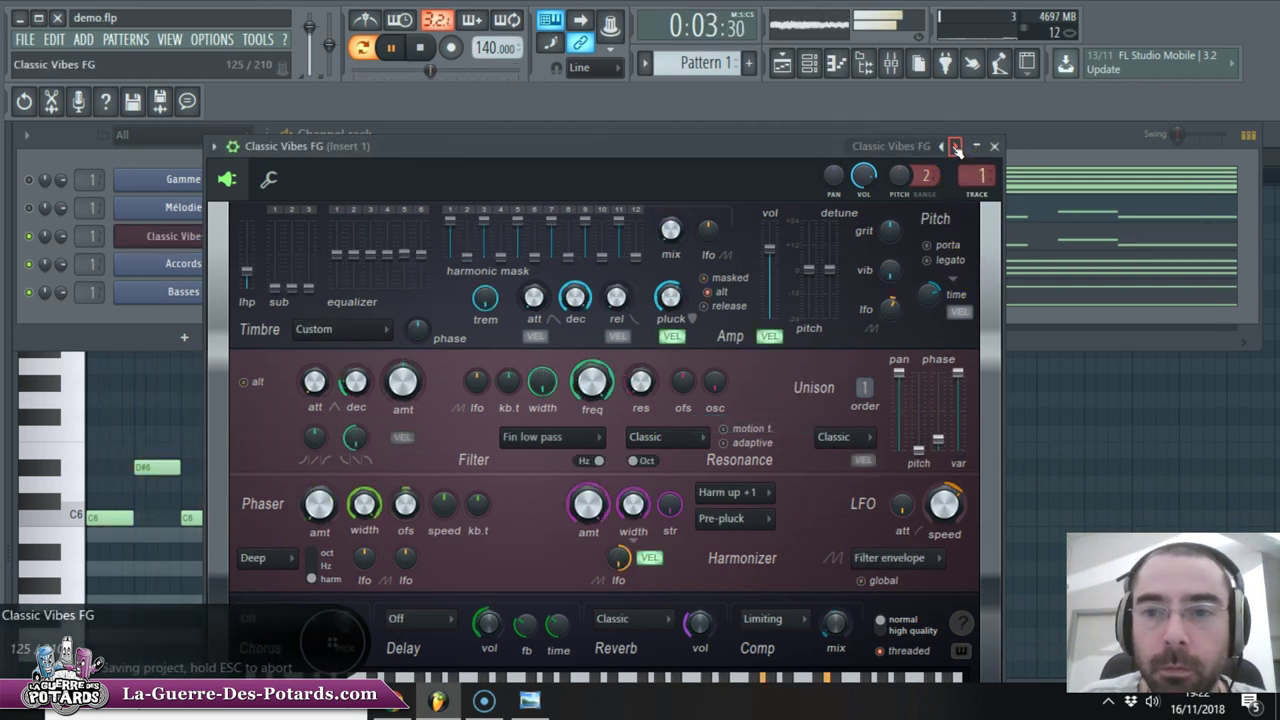
click(955, 147)
click(955, 147)
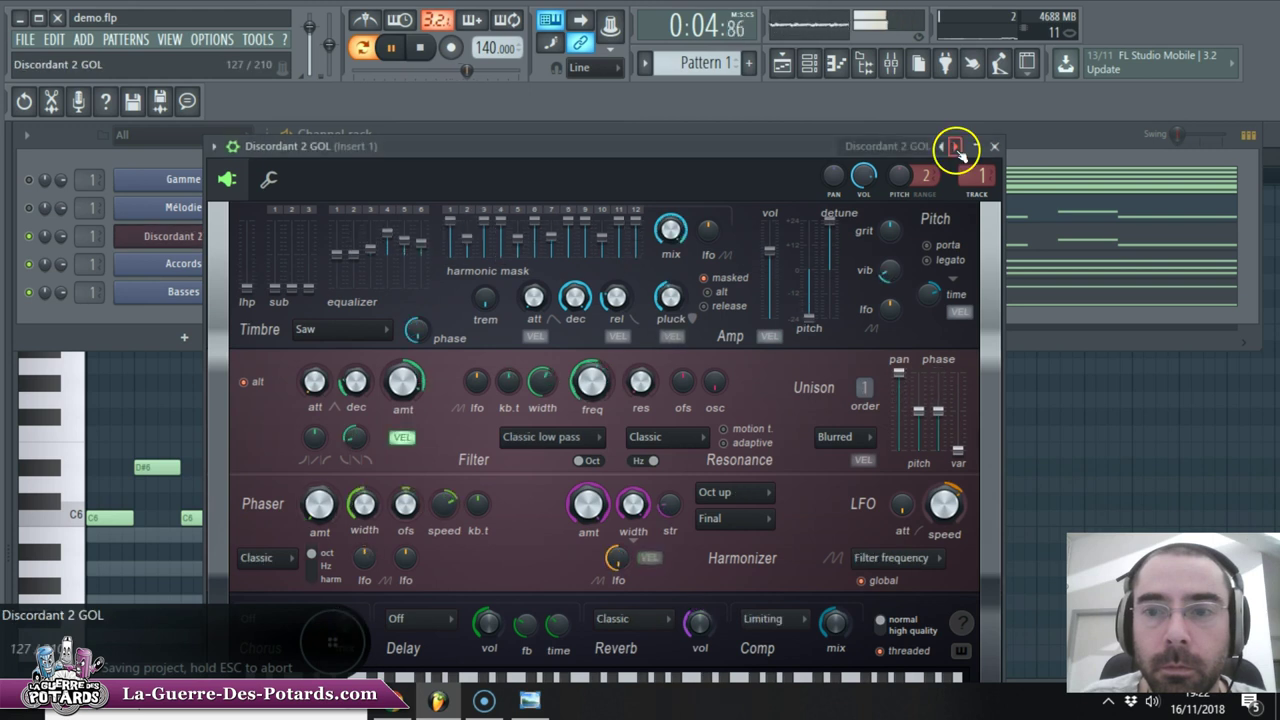
click(955, 147)
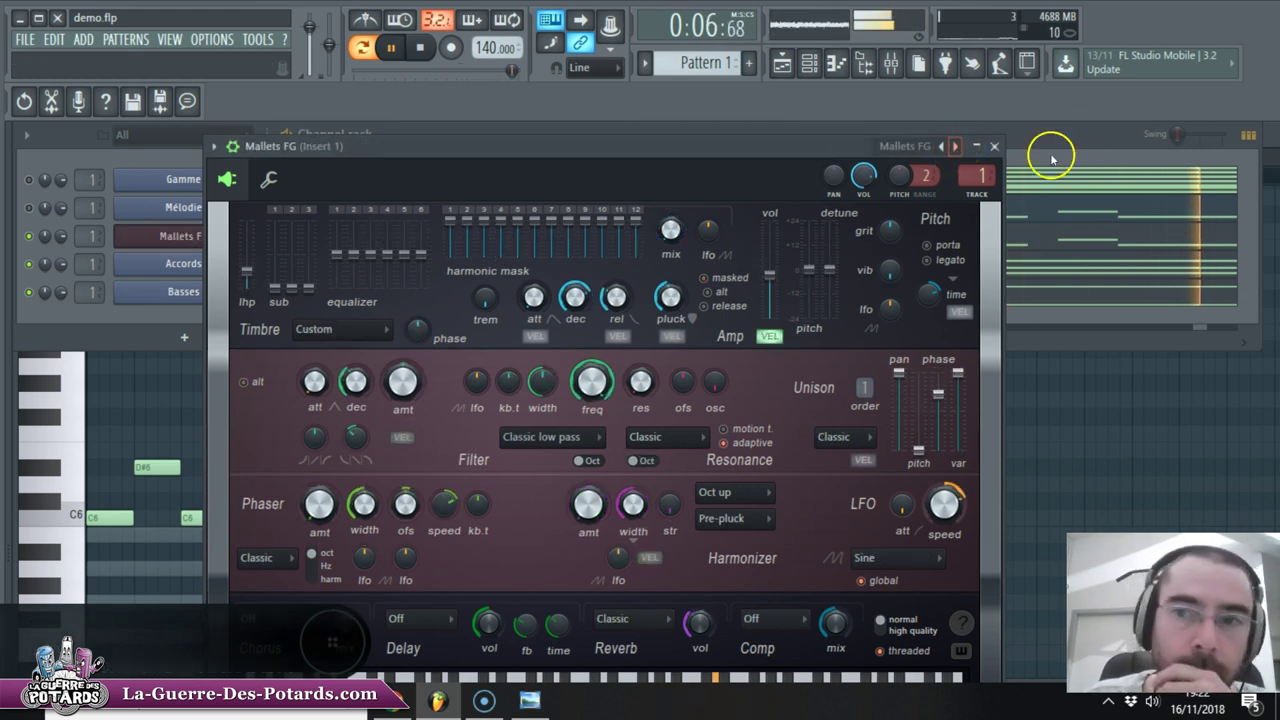
Step: Bring the channel rack in front of Harmless, listen to the pattern with the Mallets FG melody and stop playback
click(1063, 131)
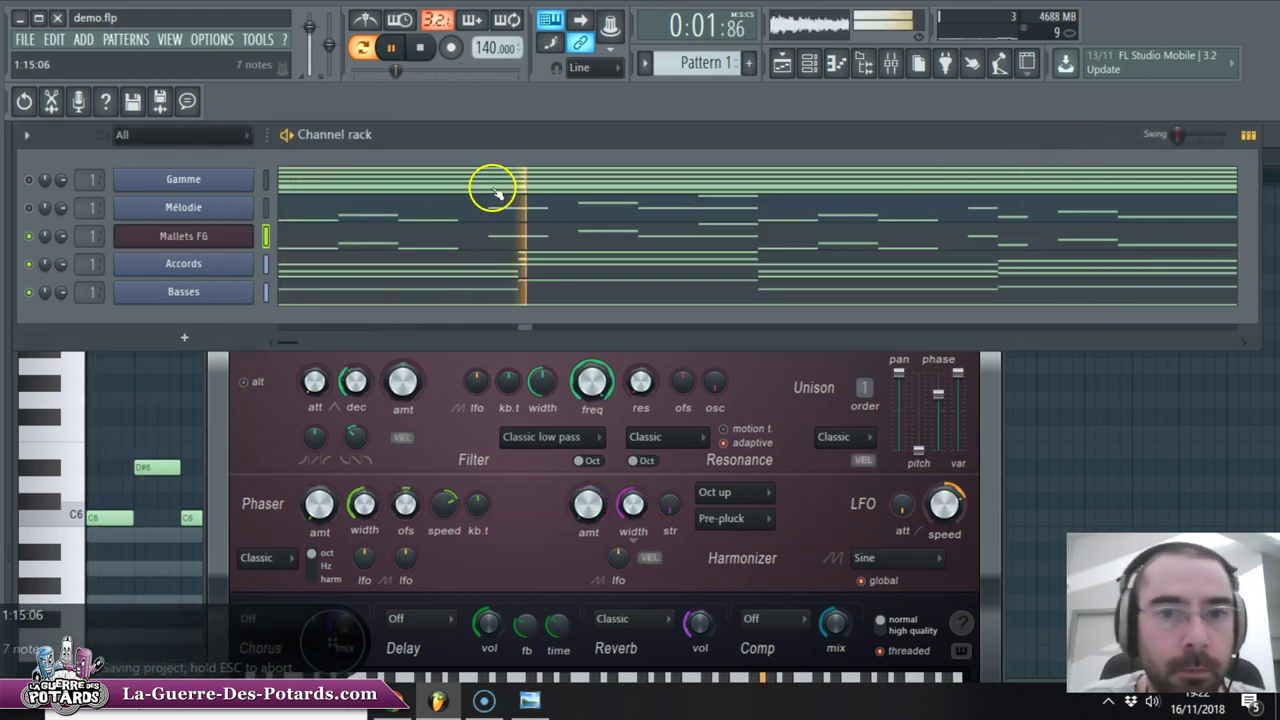
click(420, 47)
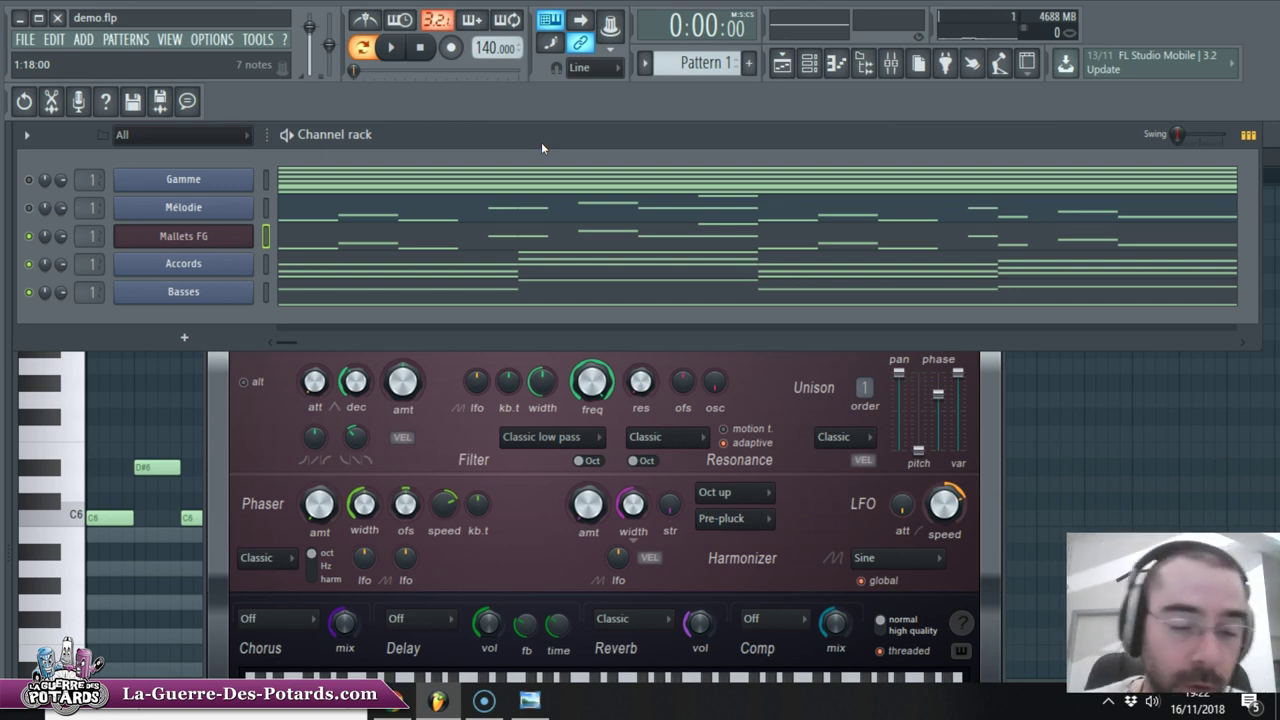
Step: Switch to Chrome and view the page on harmonious melodies without music theory down to its presentation video
key(alt+Tab)
key(alt+Tab)
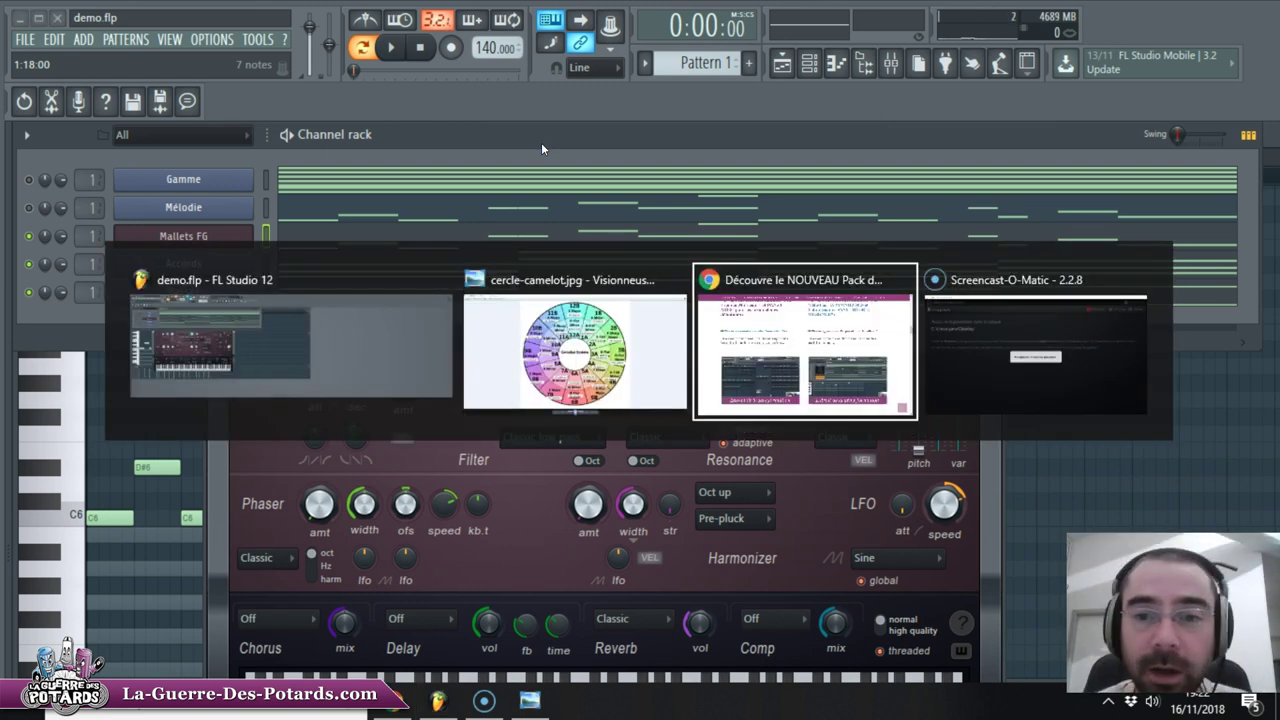
key(ctrl+Tab)
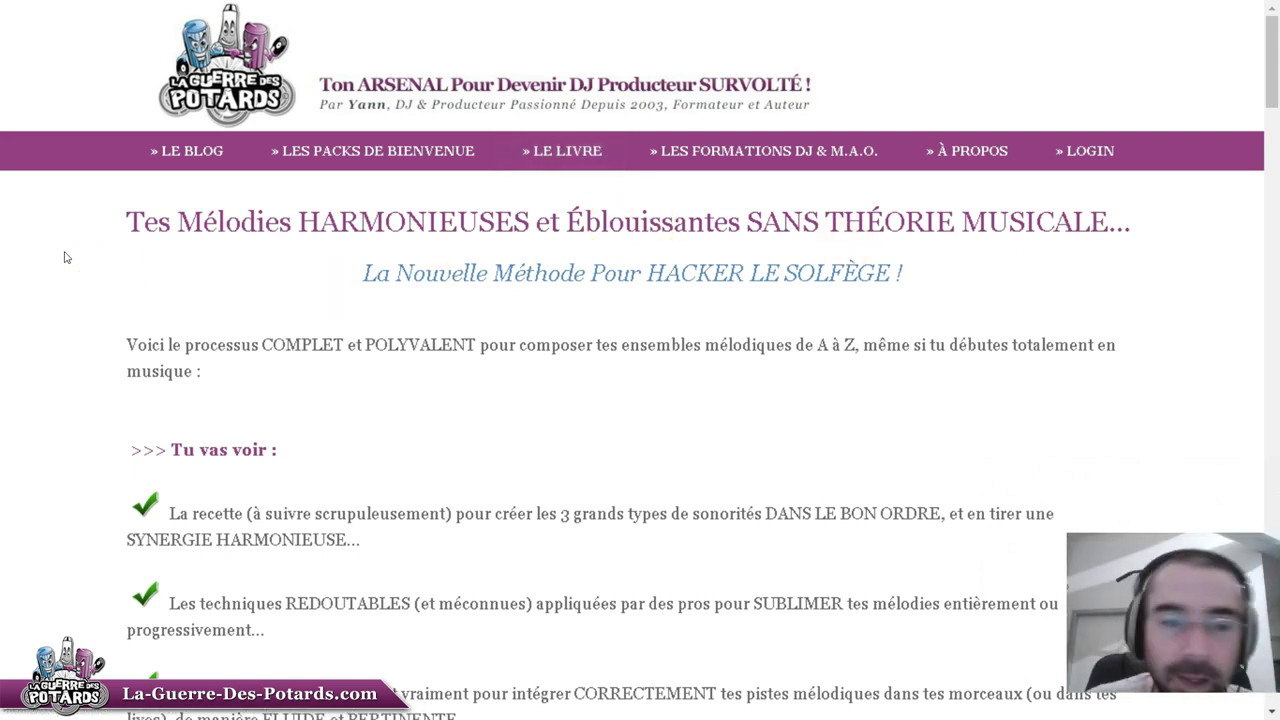
scroll(571, 523, down, 6)
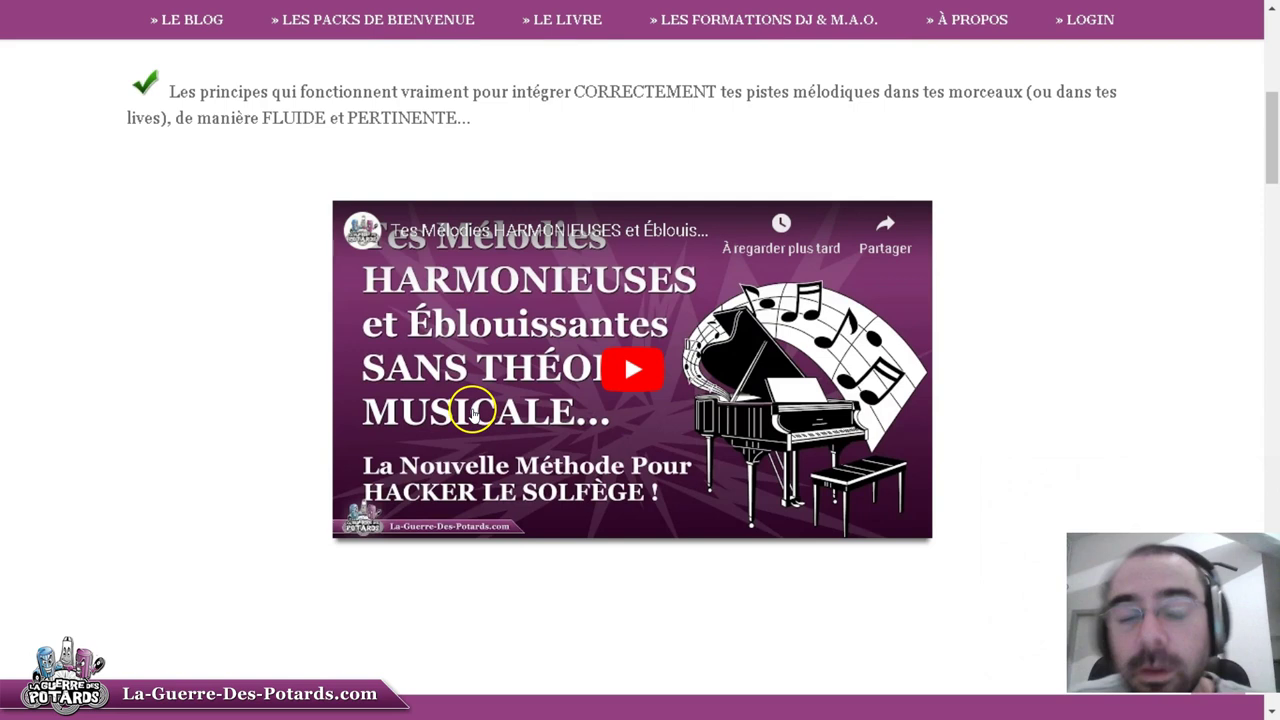